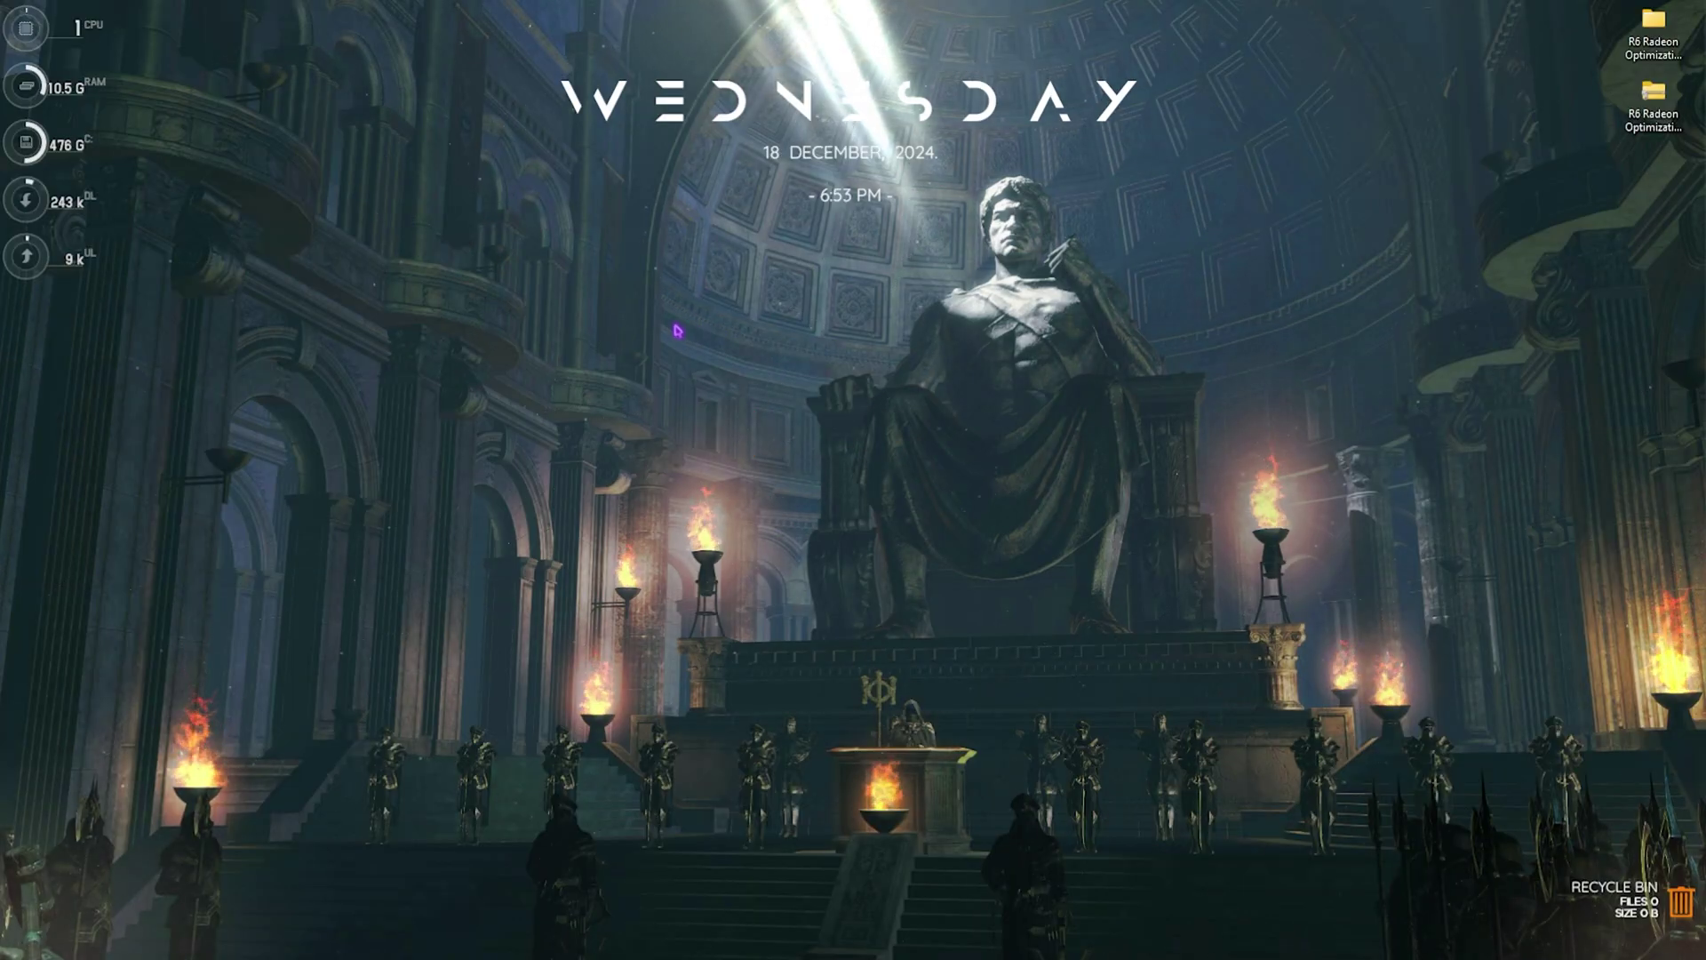
Step: Open Windows Settings and bring up the Game Bar page under Gaming to check the controller shortcut option
{"action": "key", "text": "super"}
{"action": "type", "text": "settings"}
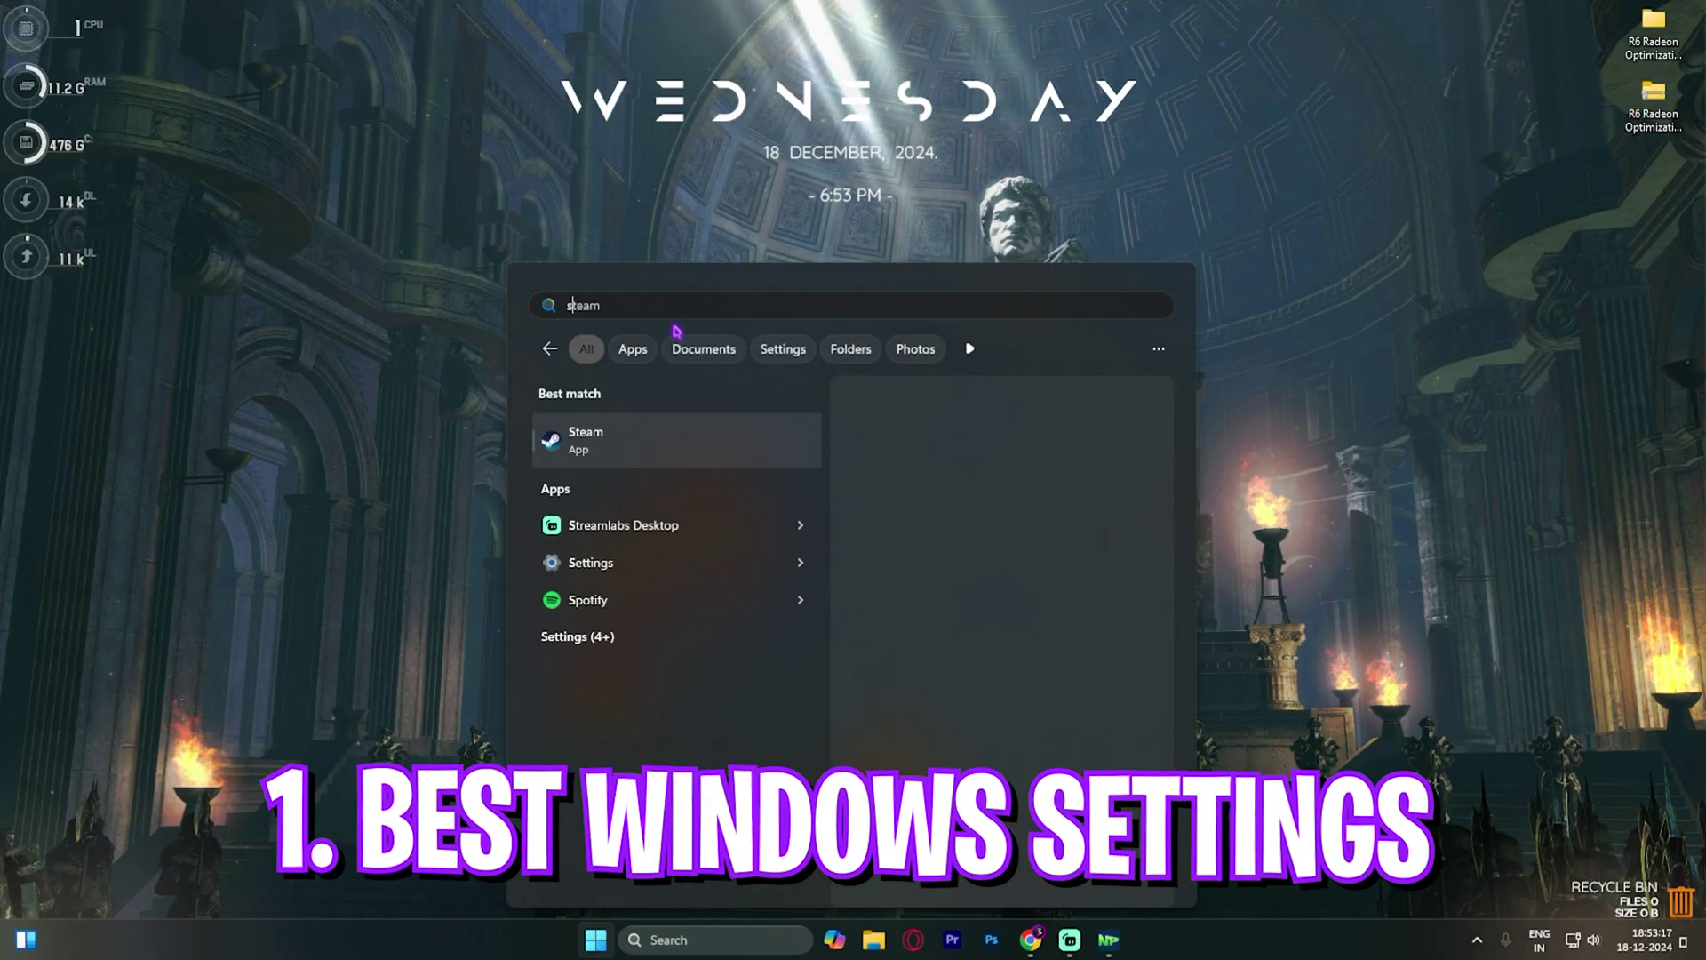
{"action": "key", "text": "Return"}
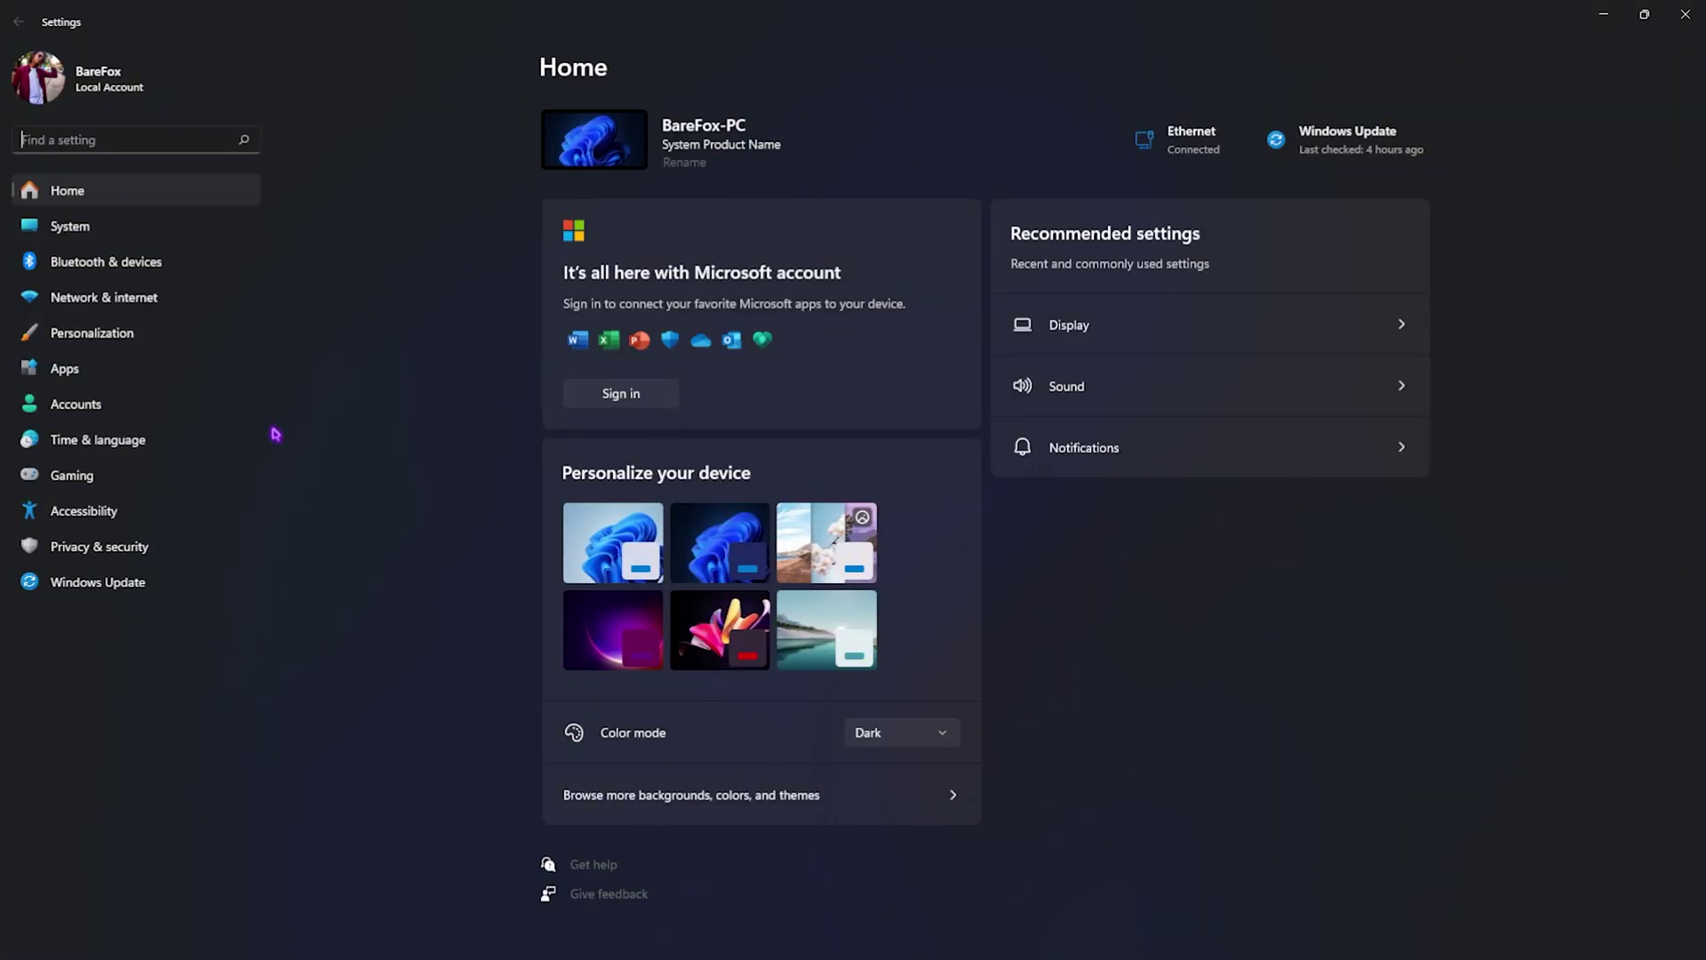
{"action": "left_click", "coordinate": [91, 474]}
{"action": "left_click", "coordinate": [978, 134]}
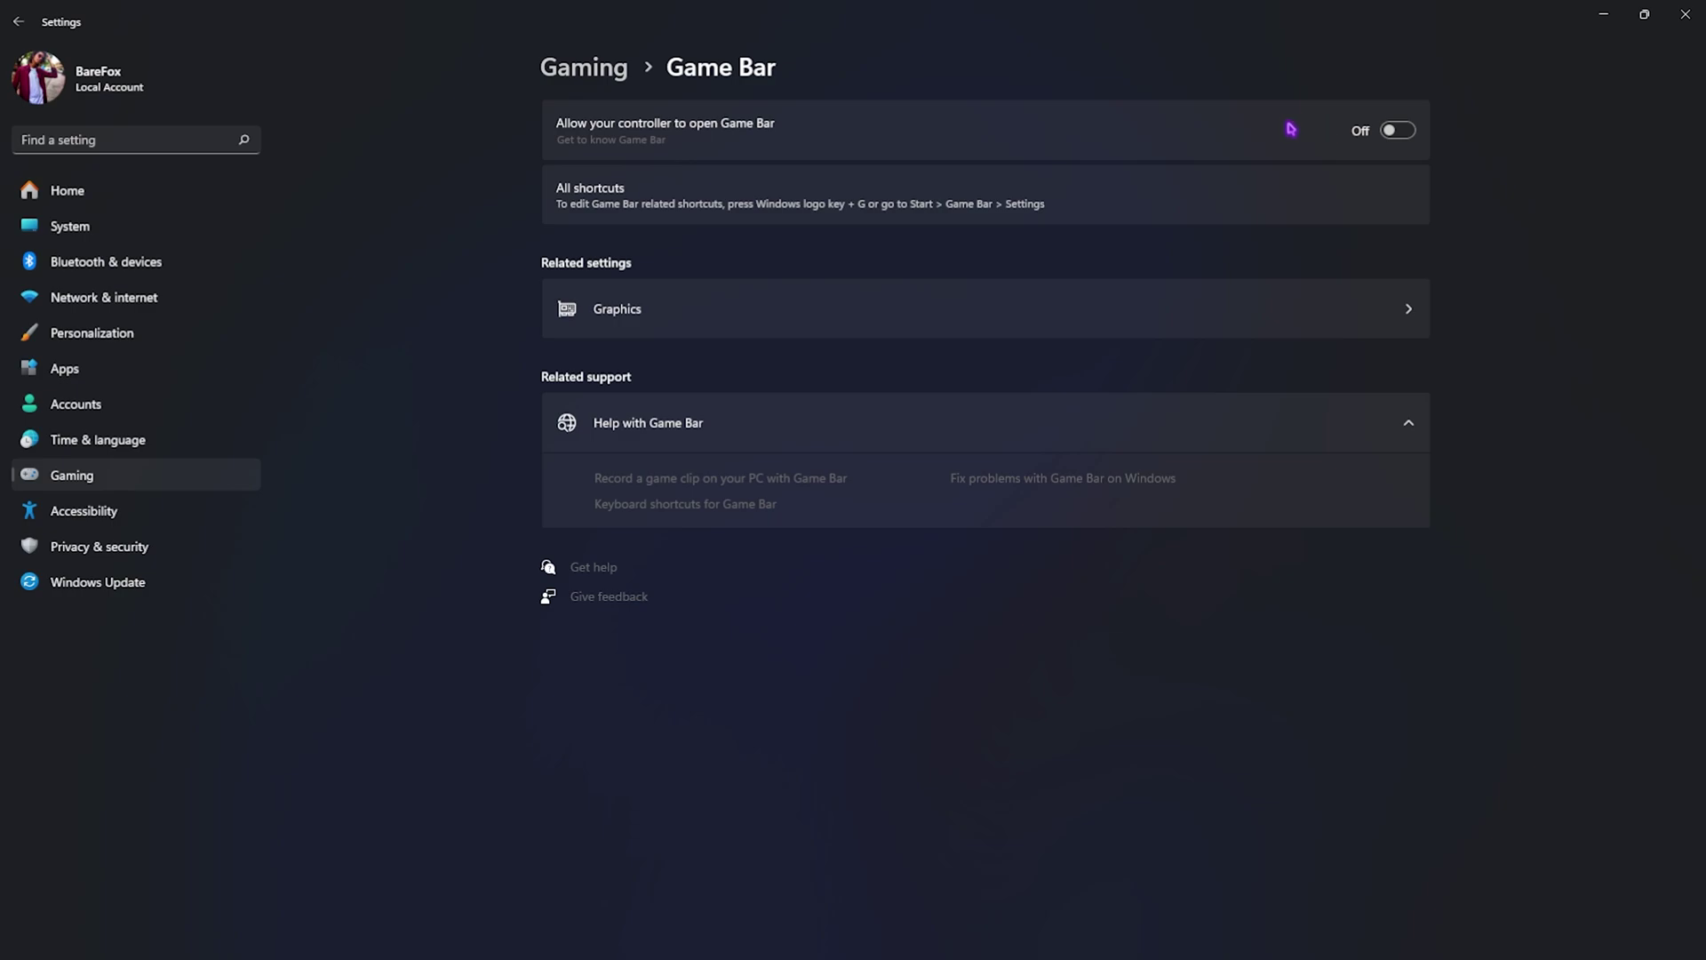
Step: Go to the Game Mode page of the Gaming settings and make sure Game Mode is on
{"action": "left_click", "coordinate": [587, 71]}
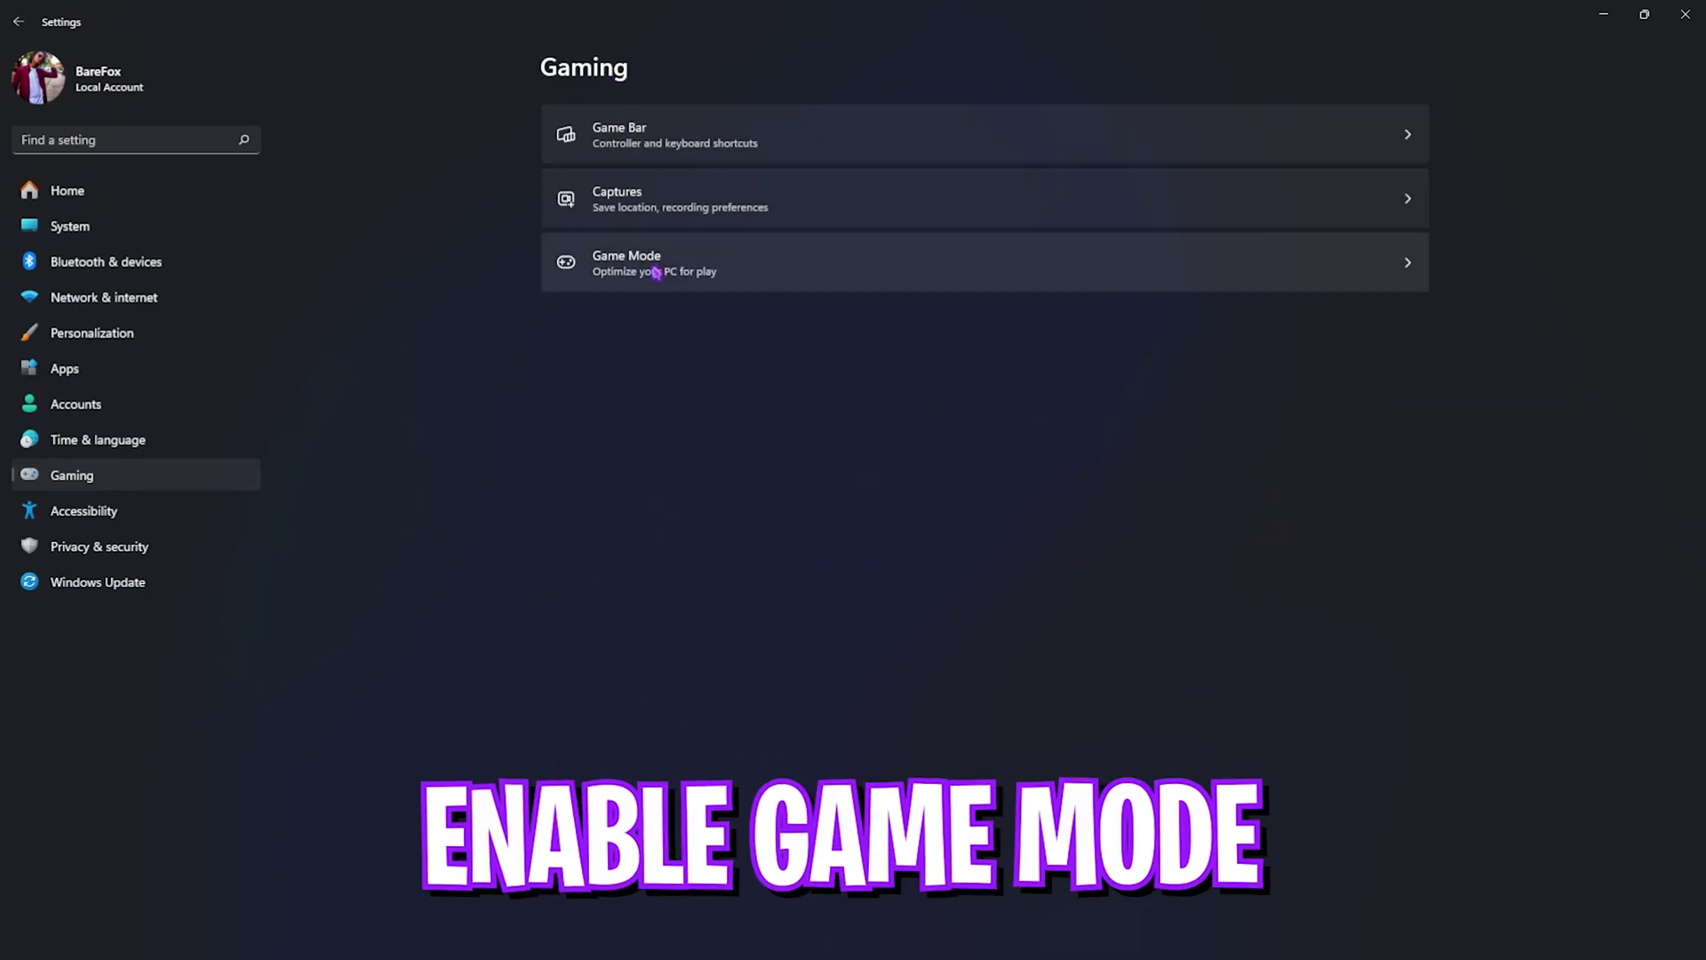
{"action": "left_click", "coordinate": [655, 270]}
{"action": "left_click", "coordinate": [1370, 142]}
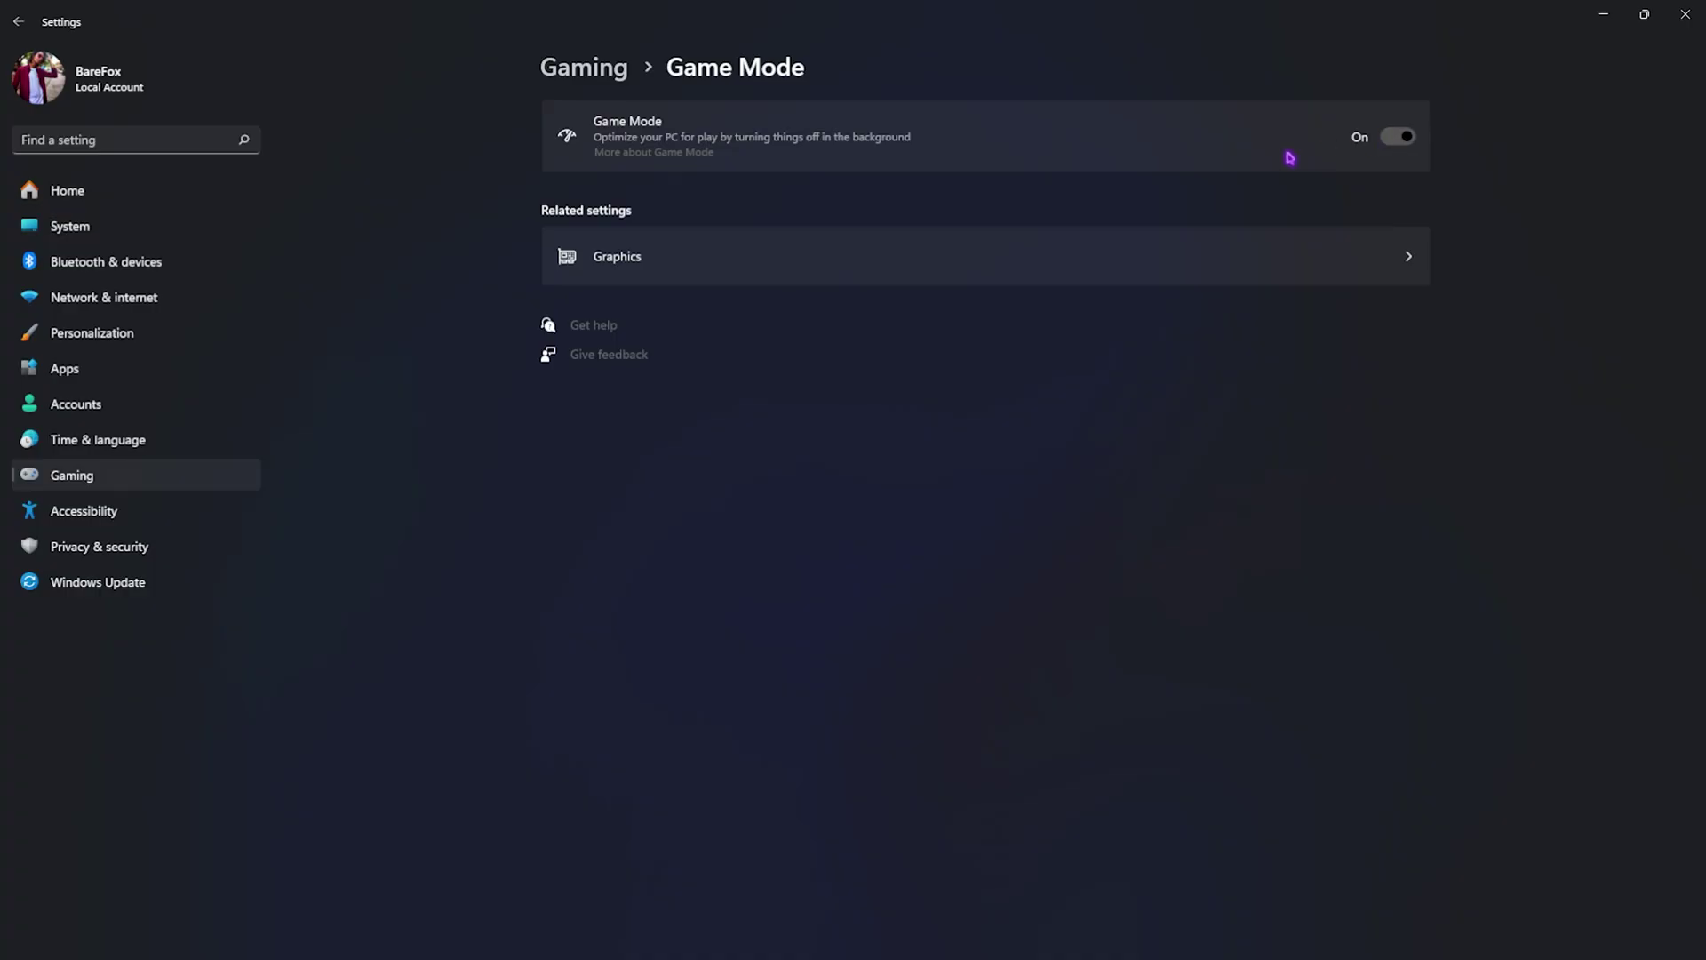
Step: Review the default graphics settings for GPU scheduling, variable refresh rate and windowed games, then return to the Graphics page
{"action": "left_click", "coordinate": [785, 271]}
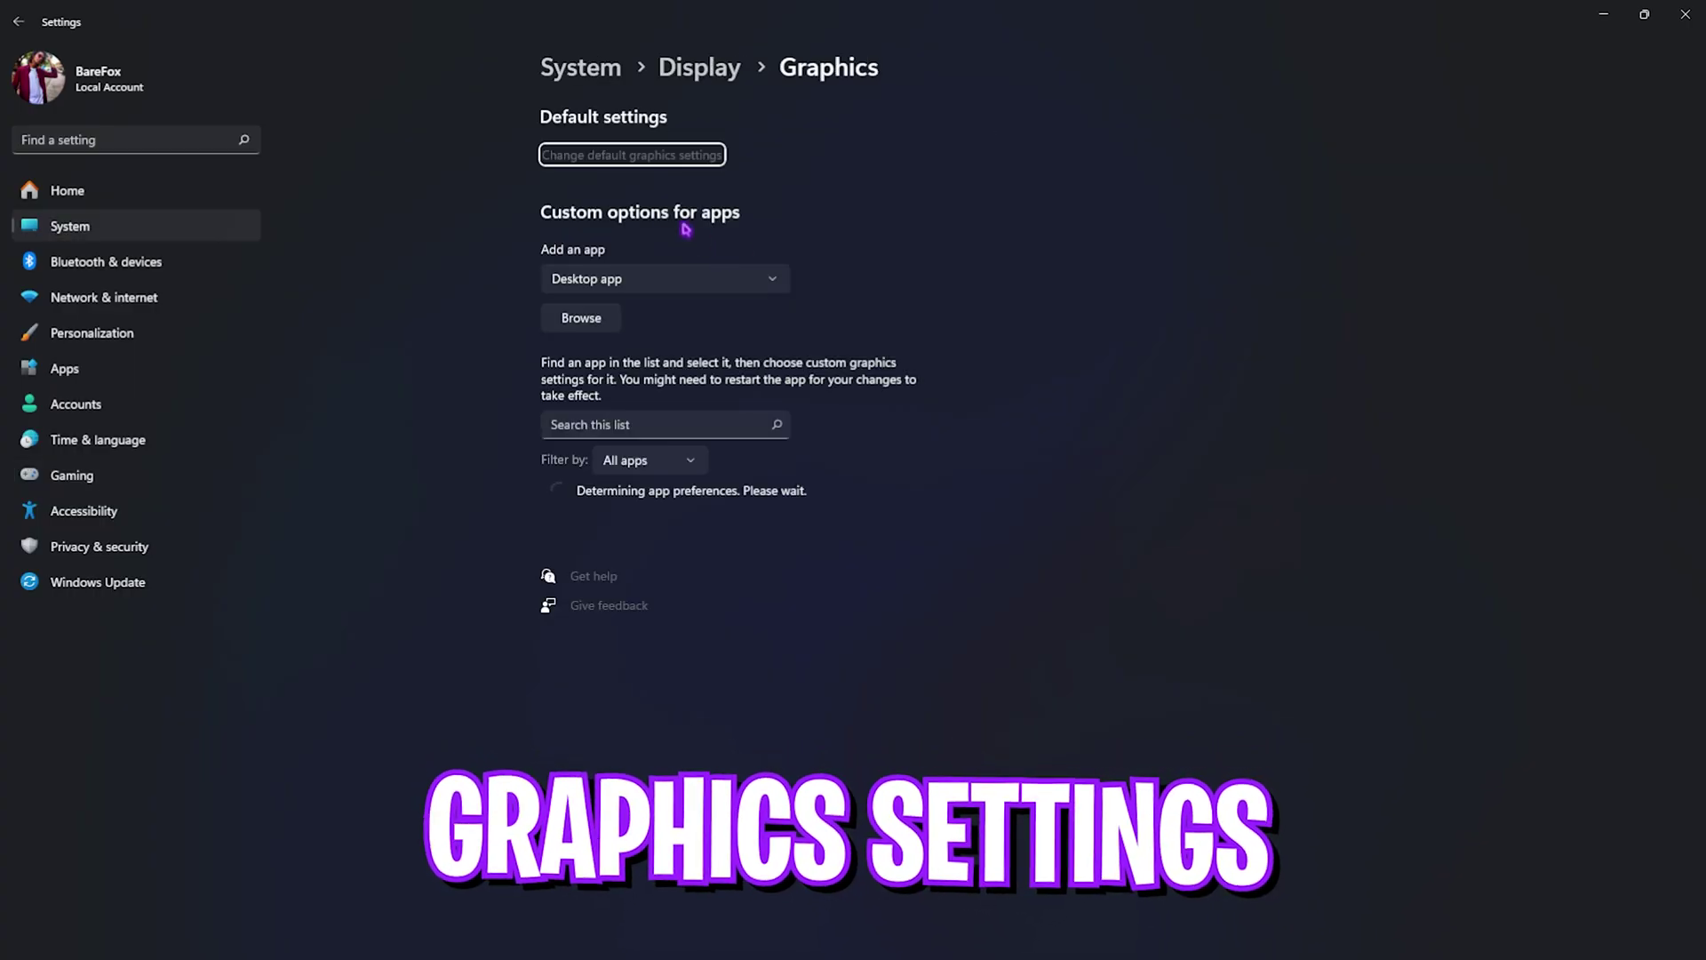
{"action": "left_click", "coordinate": [661, 158]}
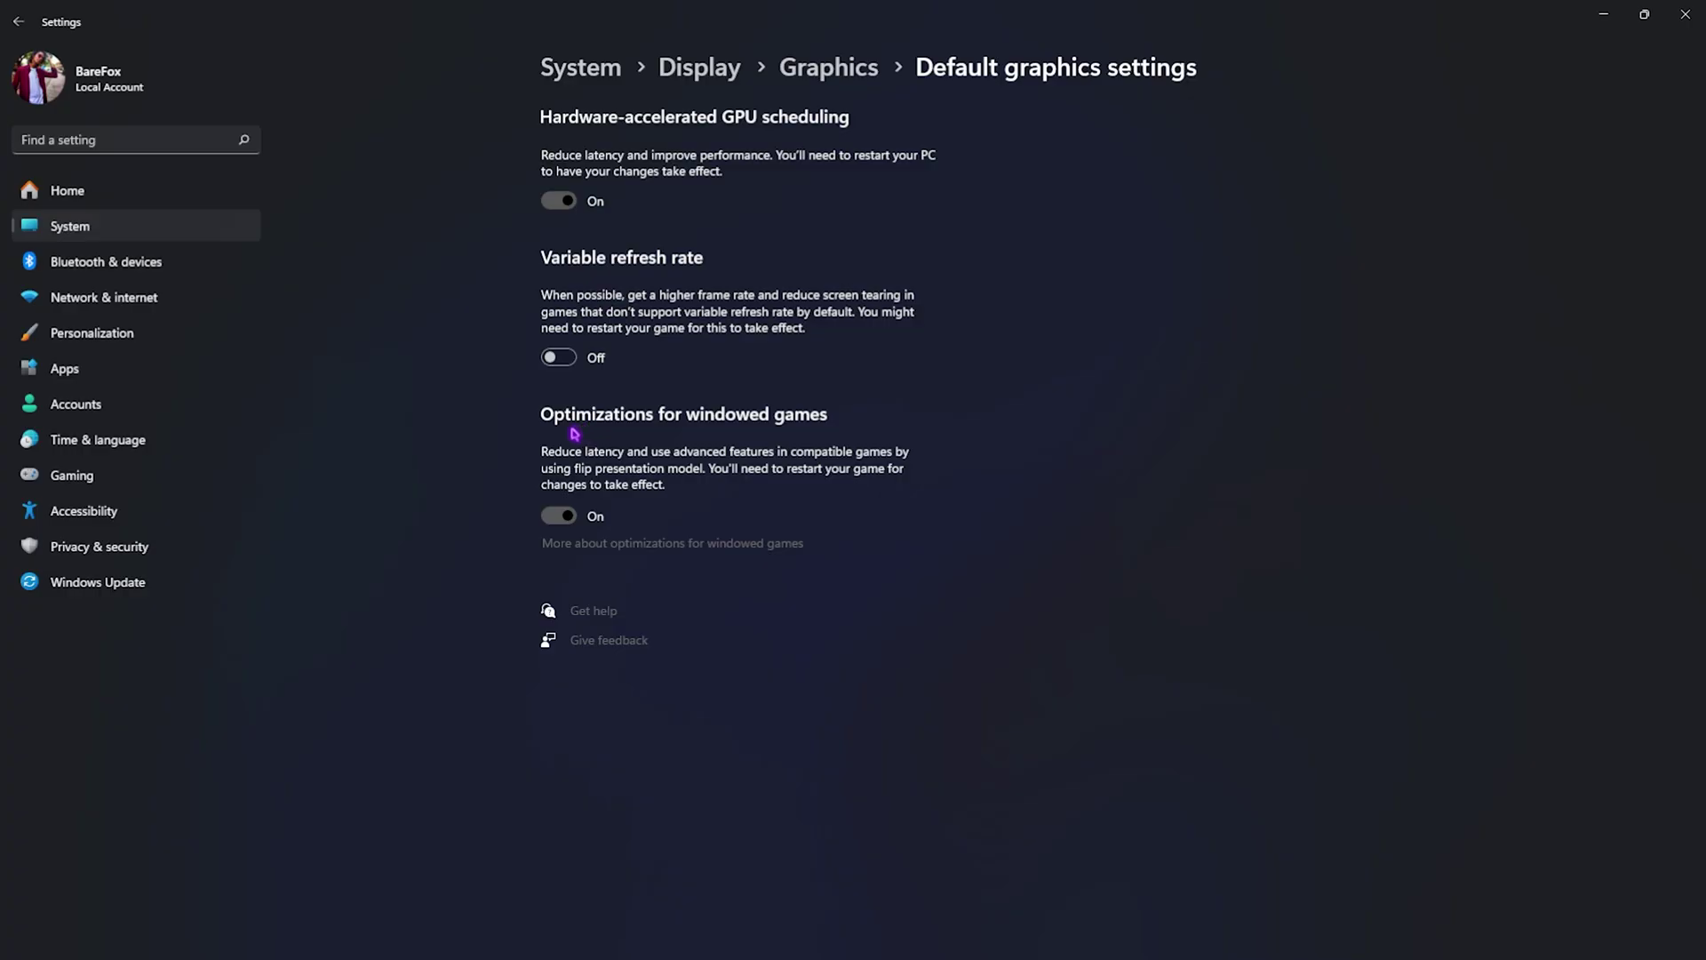
{"action": "left_click", "coordinate": [830, 81]}
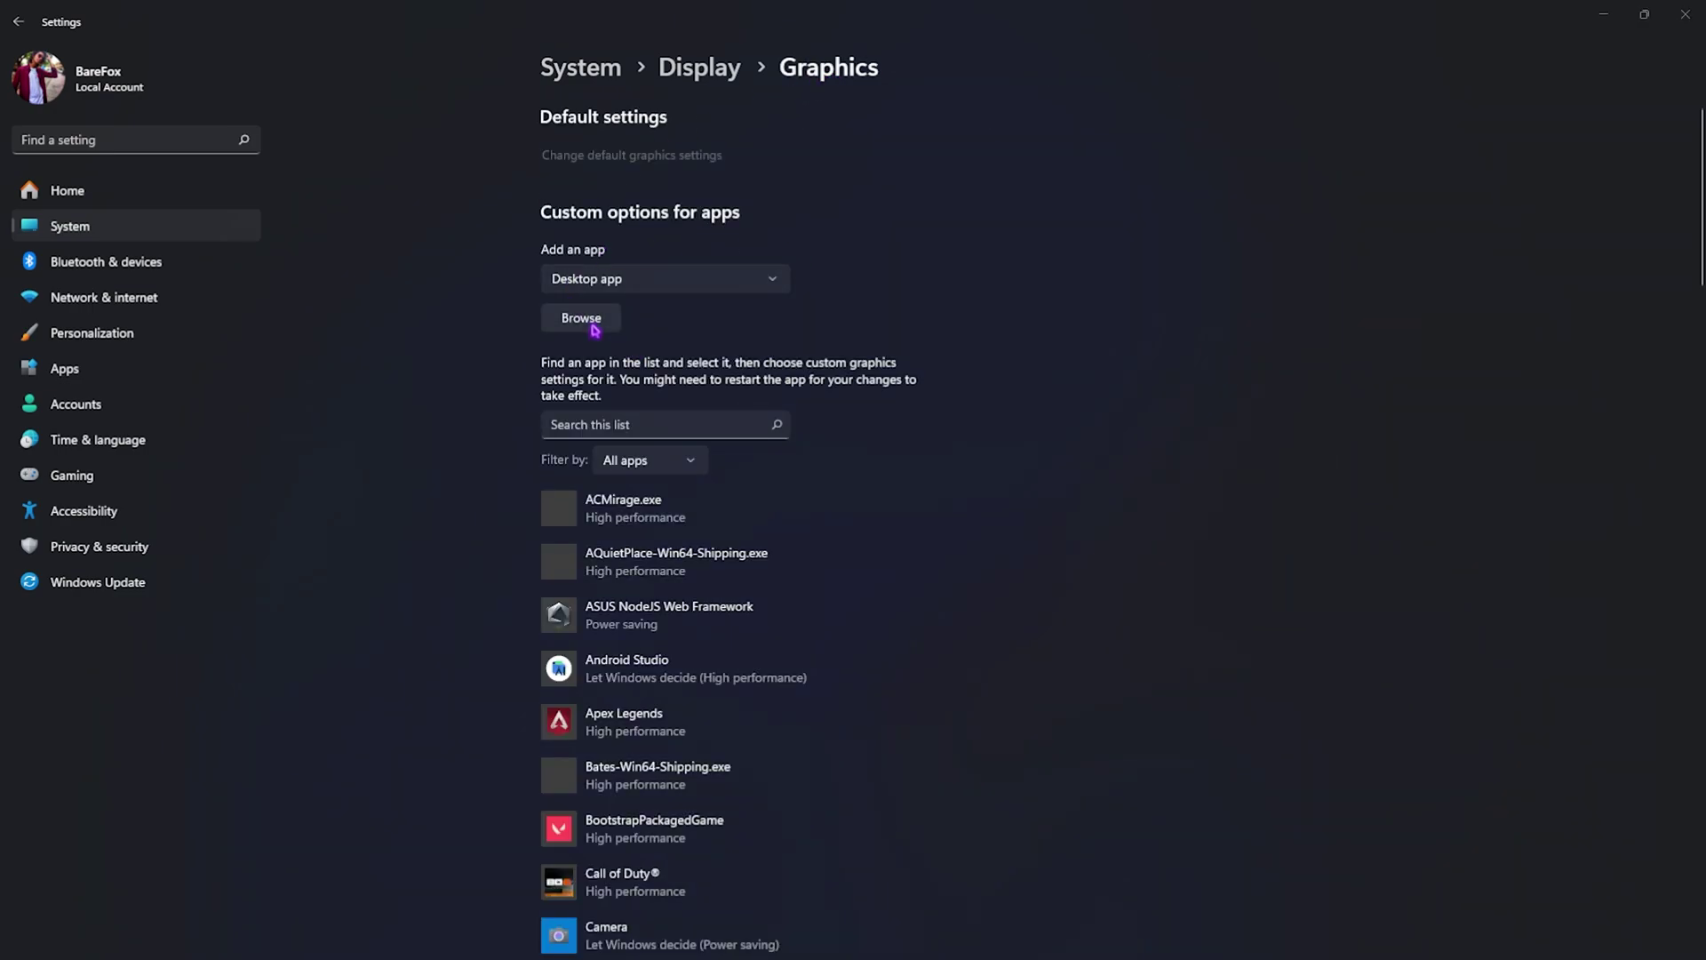
Step: Switch to Steam, browse the local files of Tom Clancy's Rainbow Six Siege and copy the install folder's path
{"action": "left_click", "coordinate": [592, 328]}
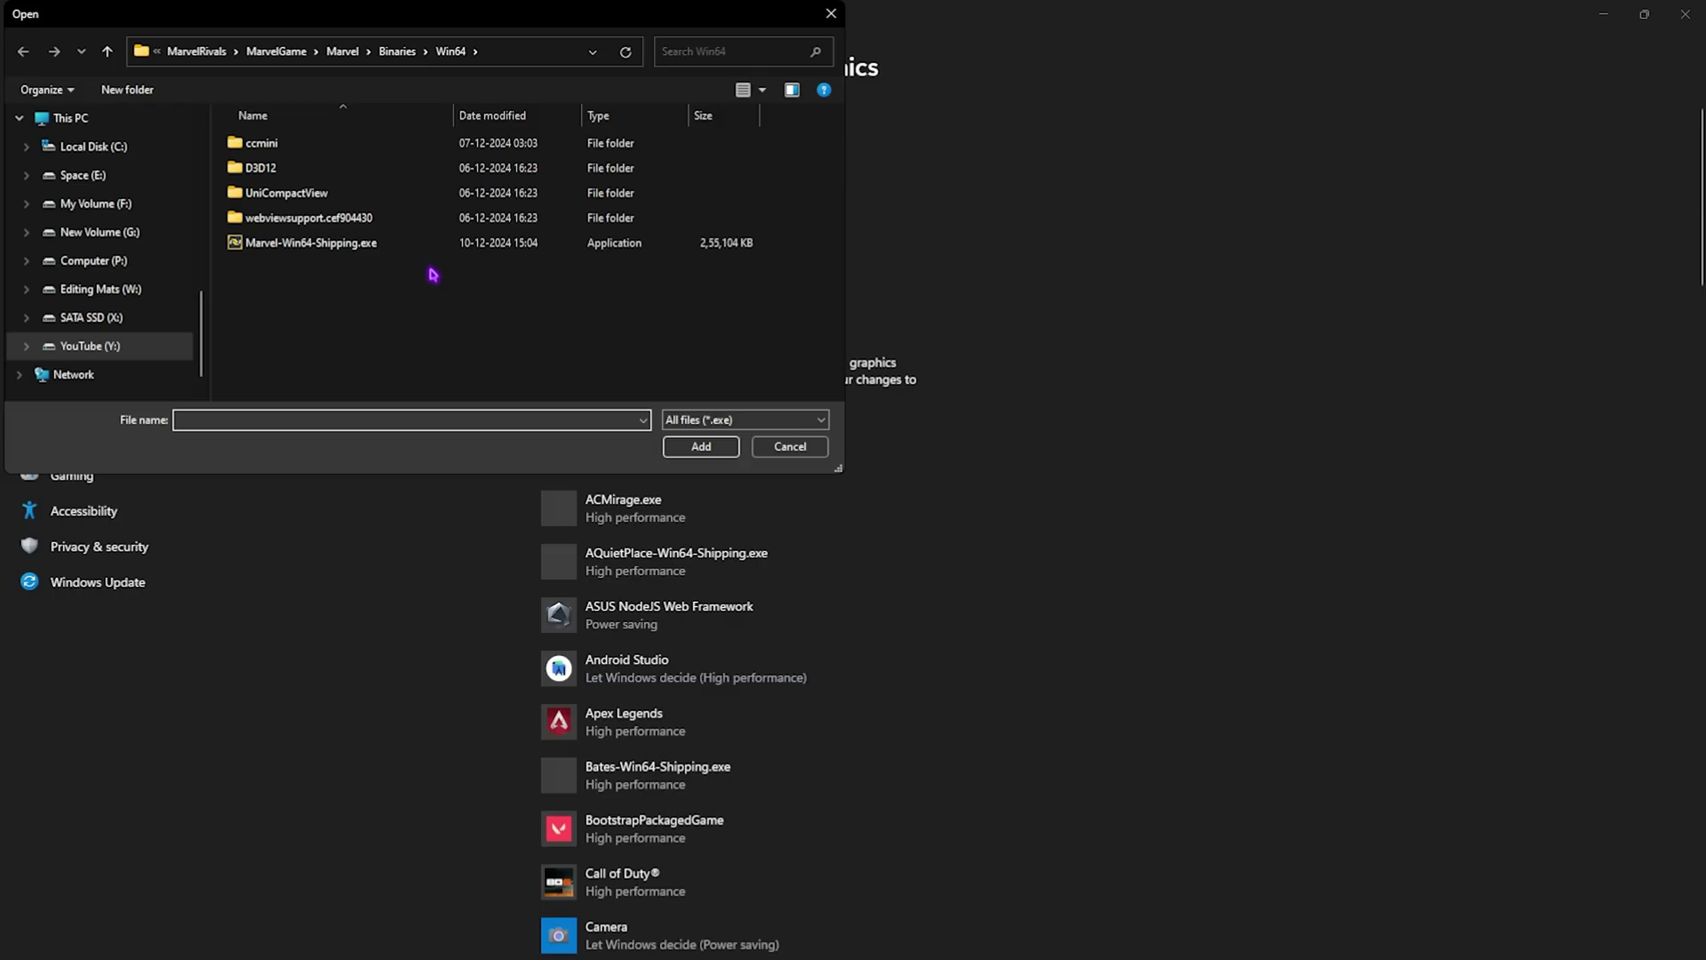
{"action": "left_click", "coordinate": [804, 447]}
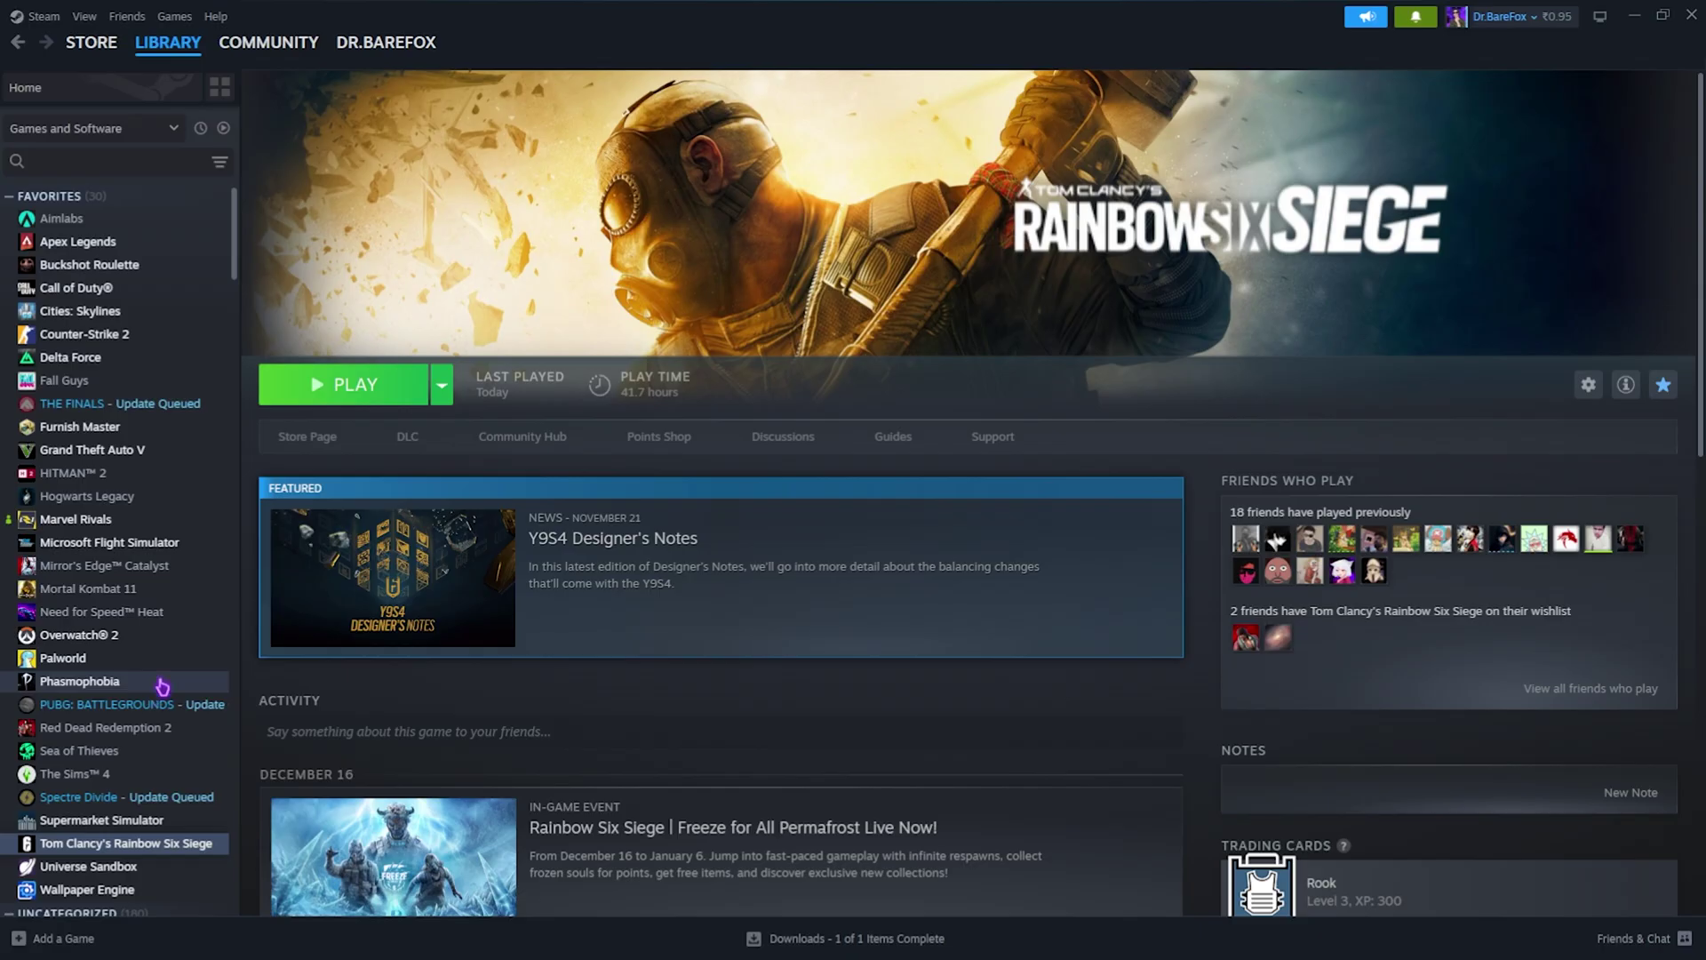
{"action": "scroll", "coordinate": [123, 730], "scroll_direction": "down", "scroll_amount": 2}
{"action": "right_click", "coordinate": [131, 762]}
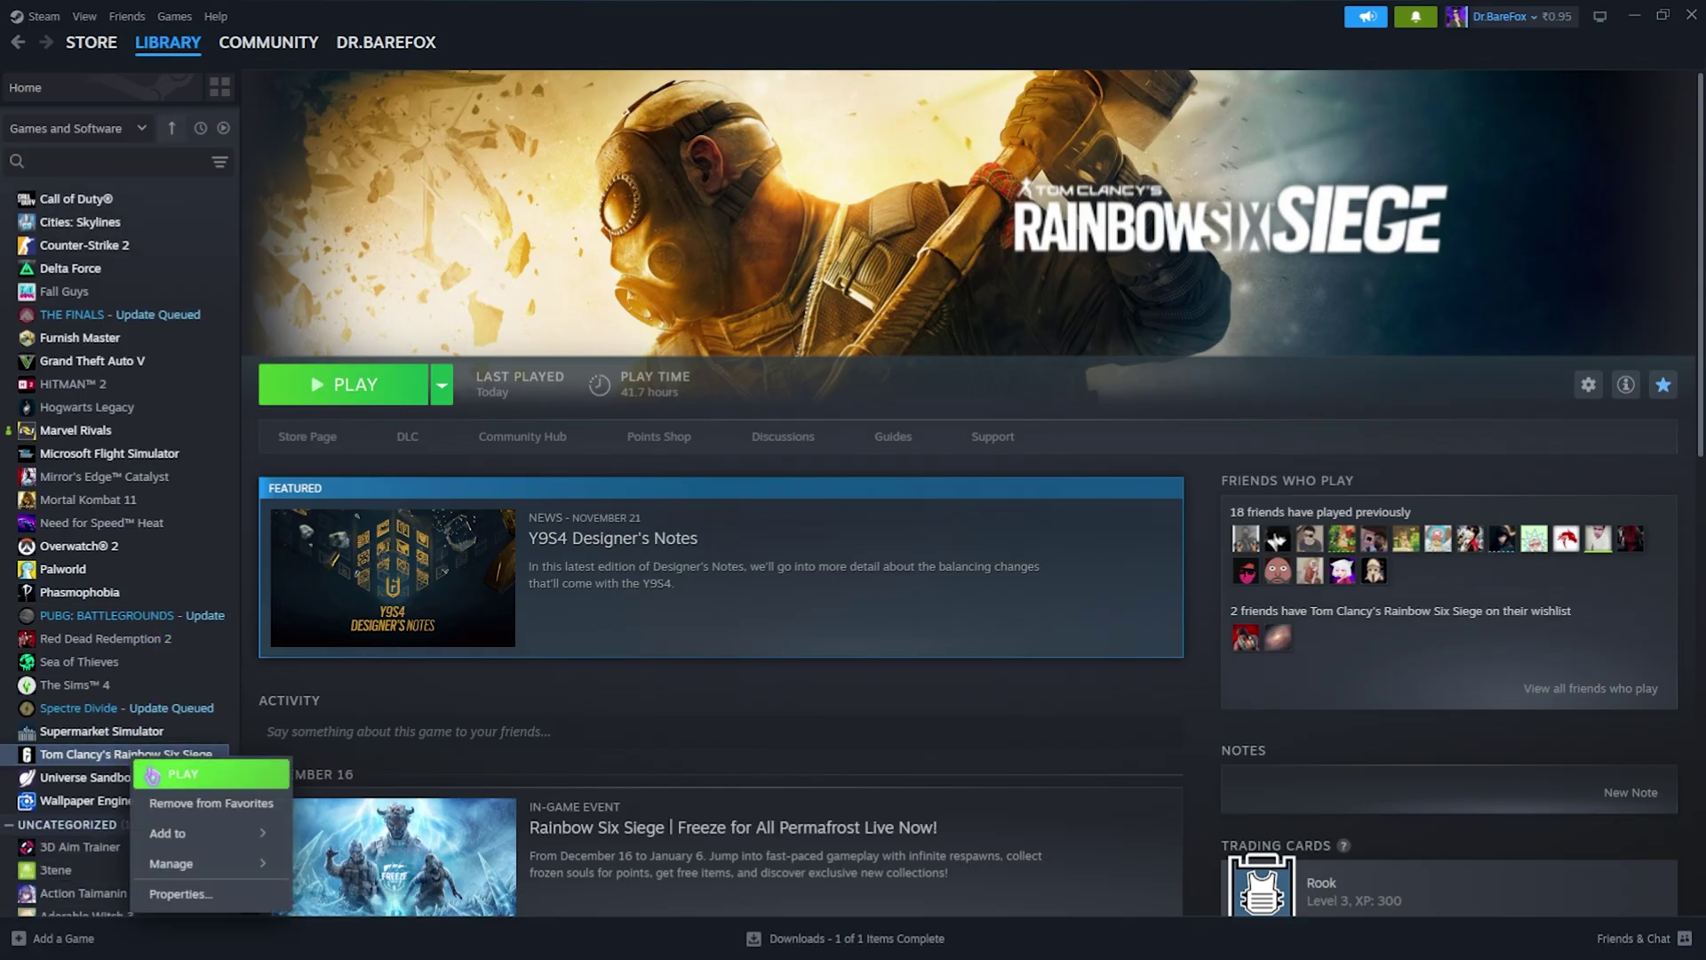
{"action": "mouse_move", "coordinate": [206, 861]}
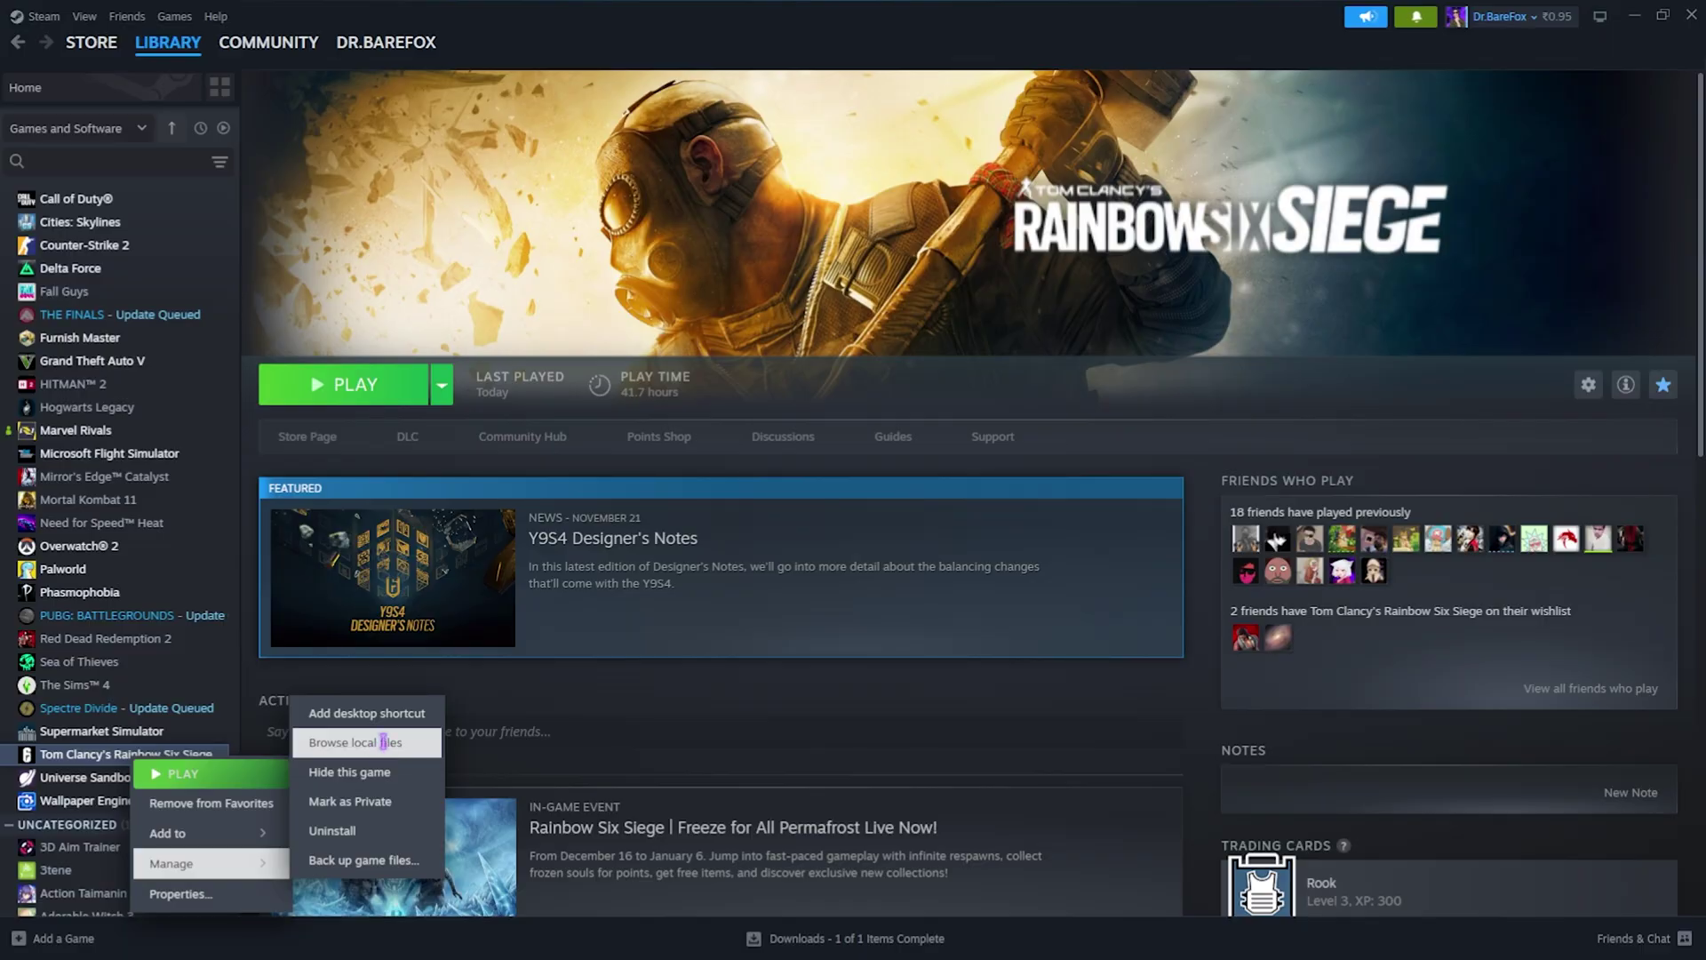
{"action": "left_click", "coordinate": [384, 742]}
{"action": "left_click", "coordinate": [957, 50]}
{"action": "key", "text": "ctrl+c"}
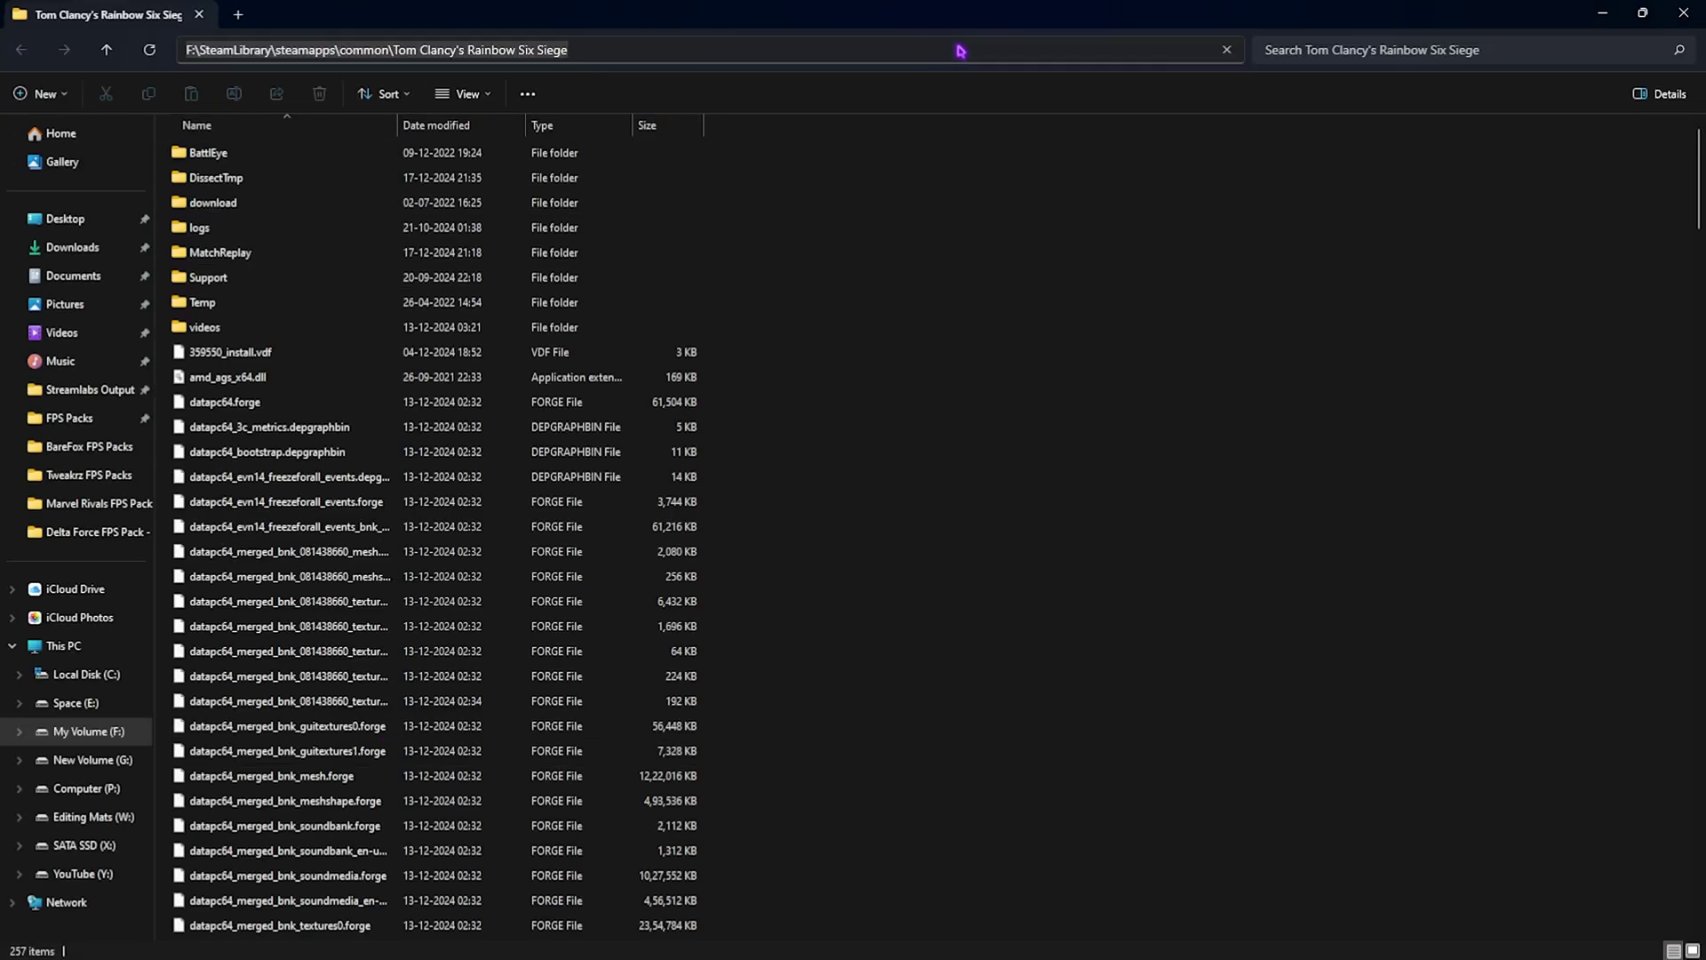
Step: Switch back to Windows Settings and try to add RainbowSix.exe from the copied game folder as a desktop app
{"action": "key", "text": "alt+Tab"}
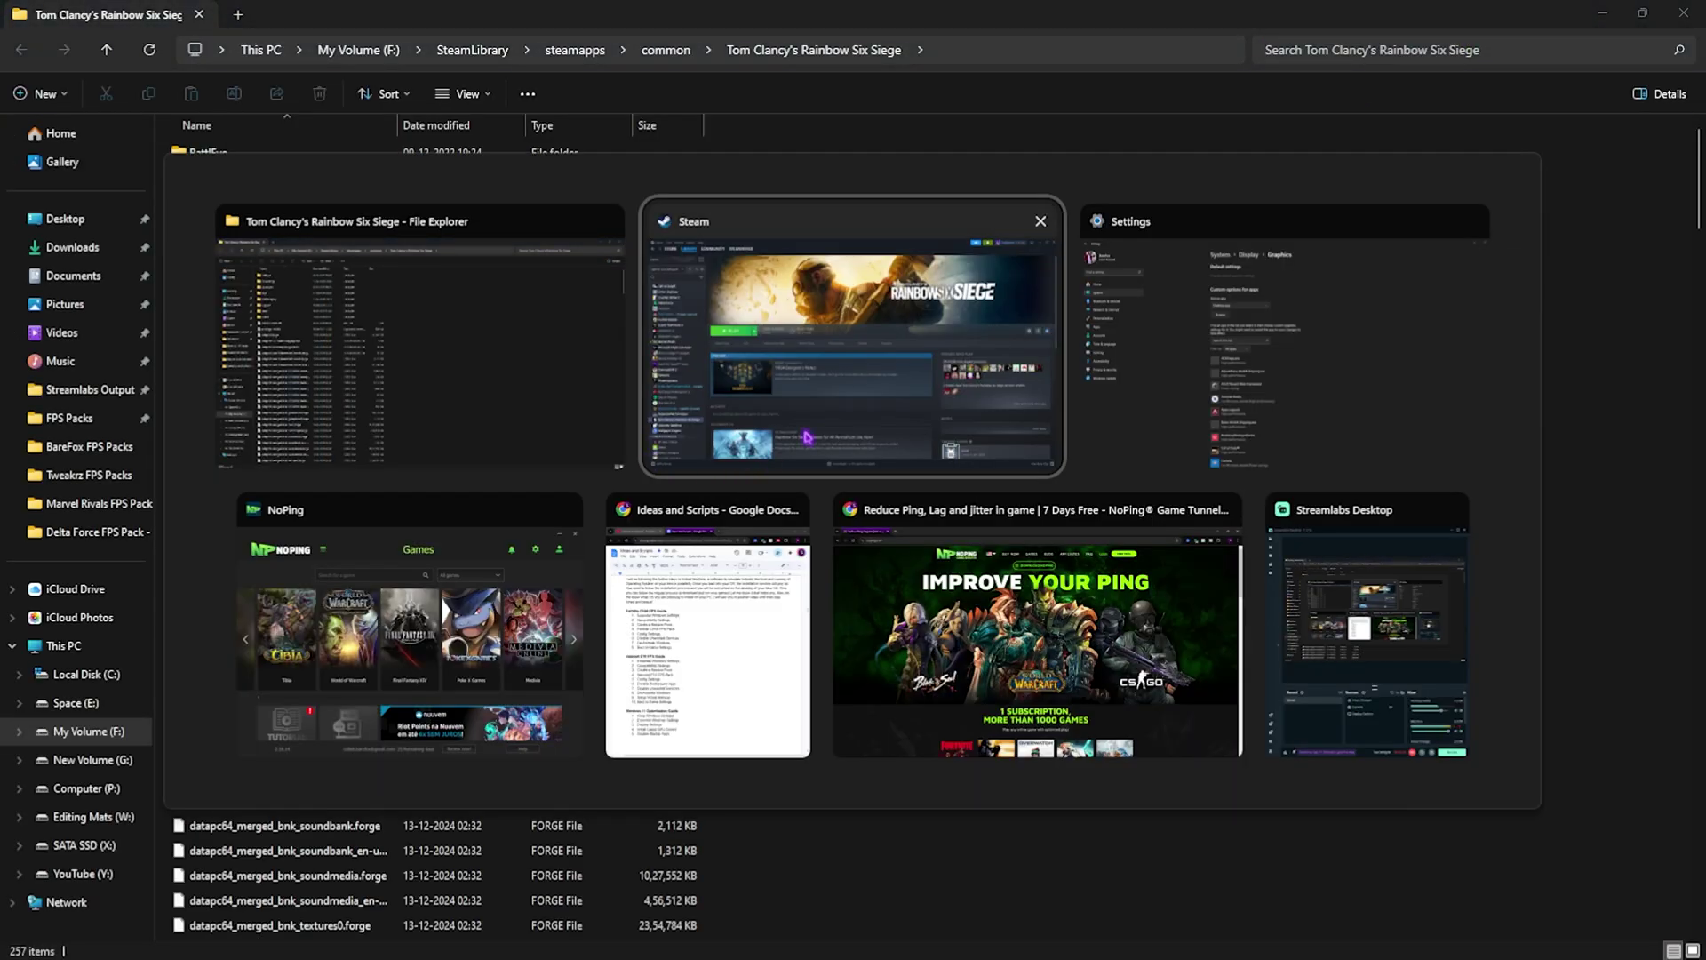
{"action": "left_click", "coordinate": [1180, 365]}
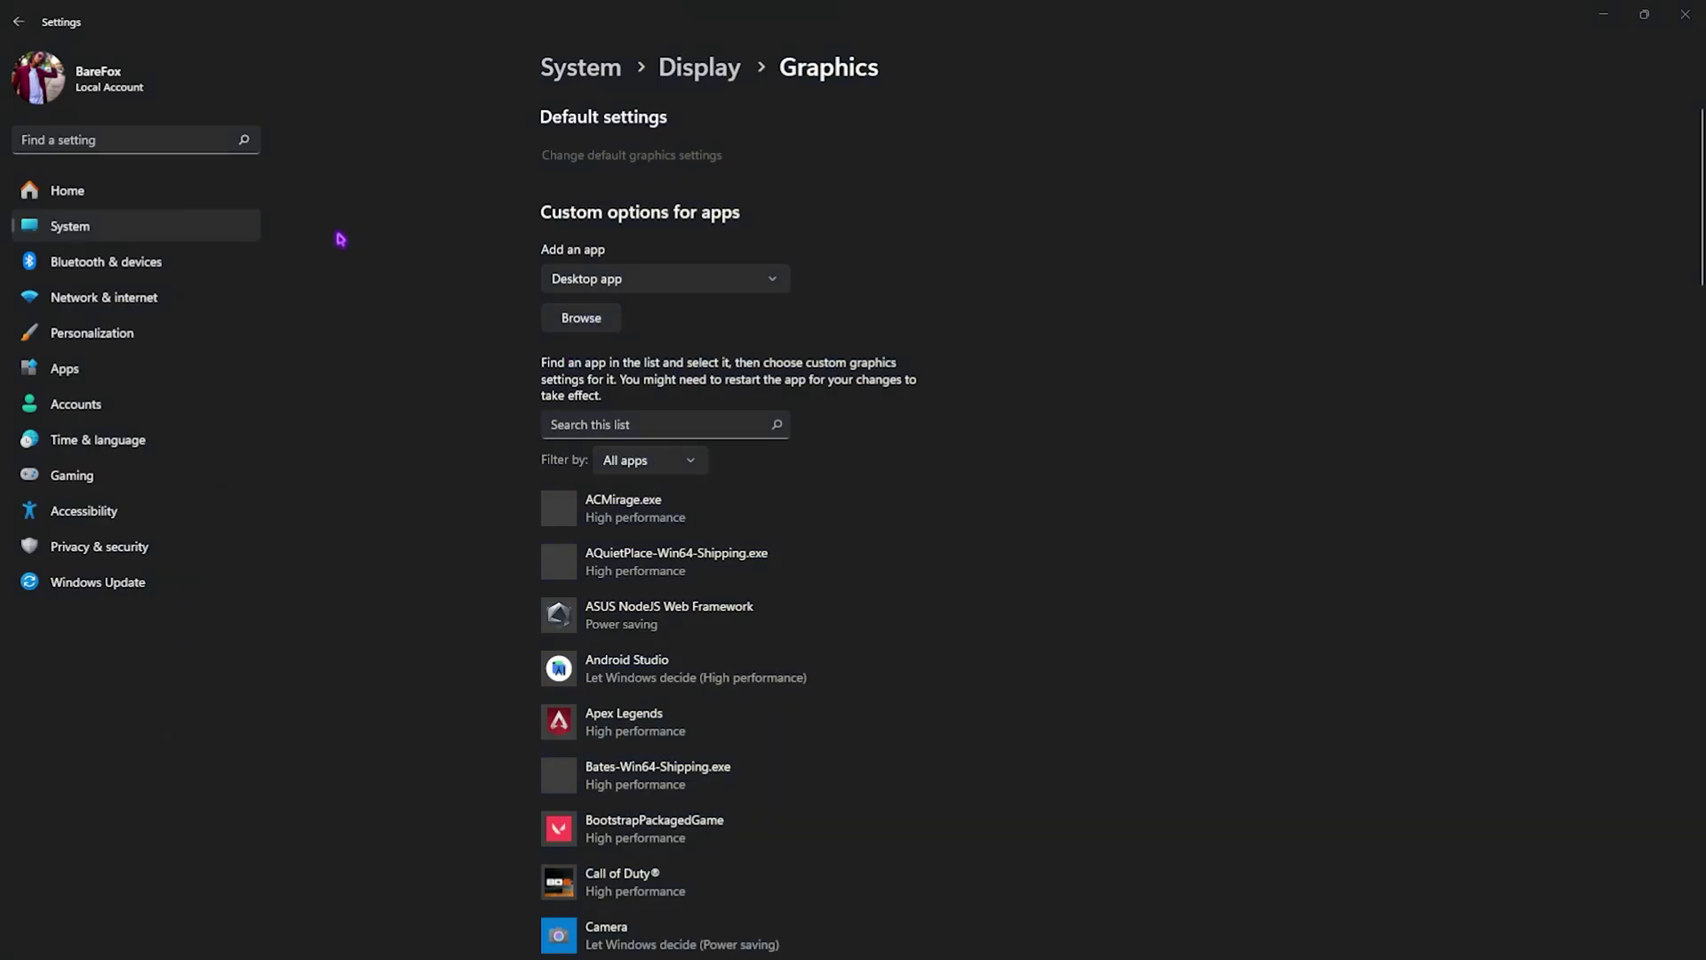
{"action": "left_click", "coordinate": [581, 317]}
{"action": "left_click", "coordinate": [556, 55]}
{"action": "key", "text": "ctrl+v"}
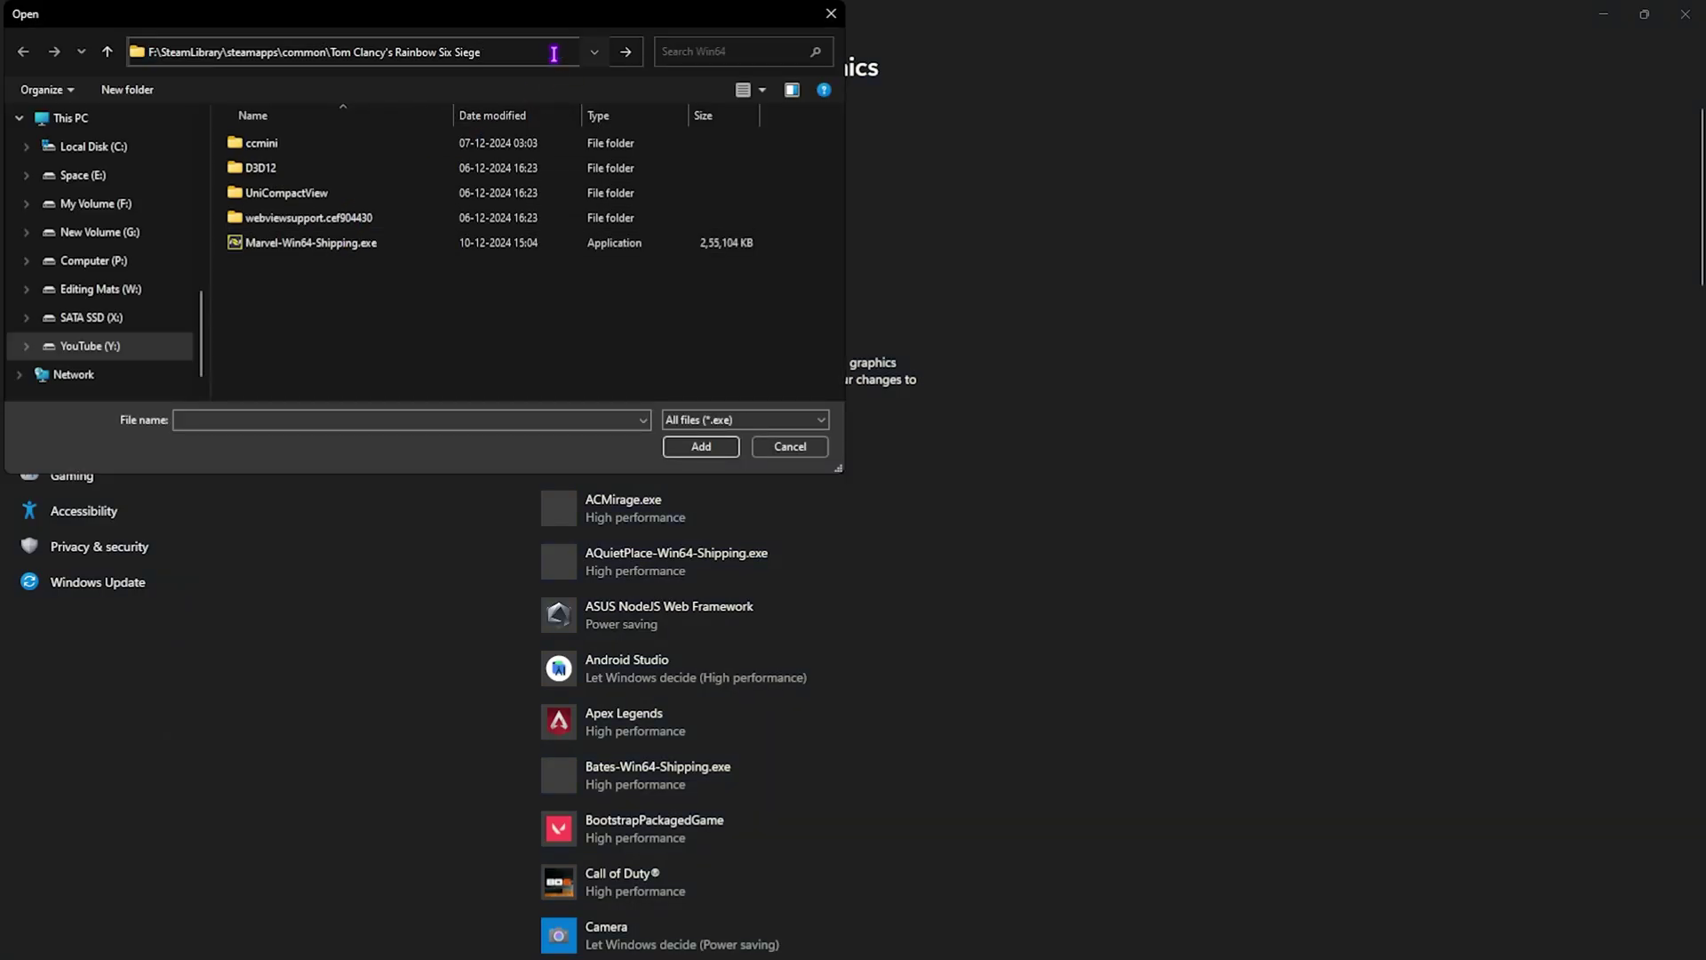
{"action": "key", "text": "Return"}
{"action": "left_click", "coordinate": [322, 323]}
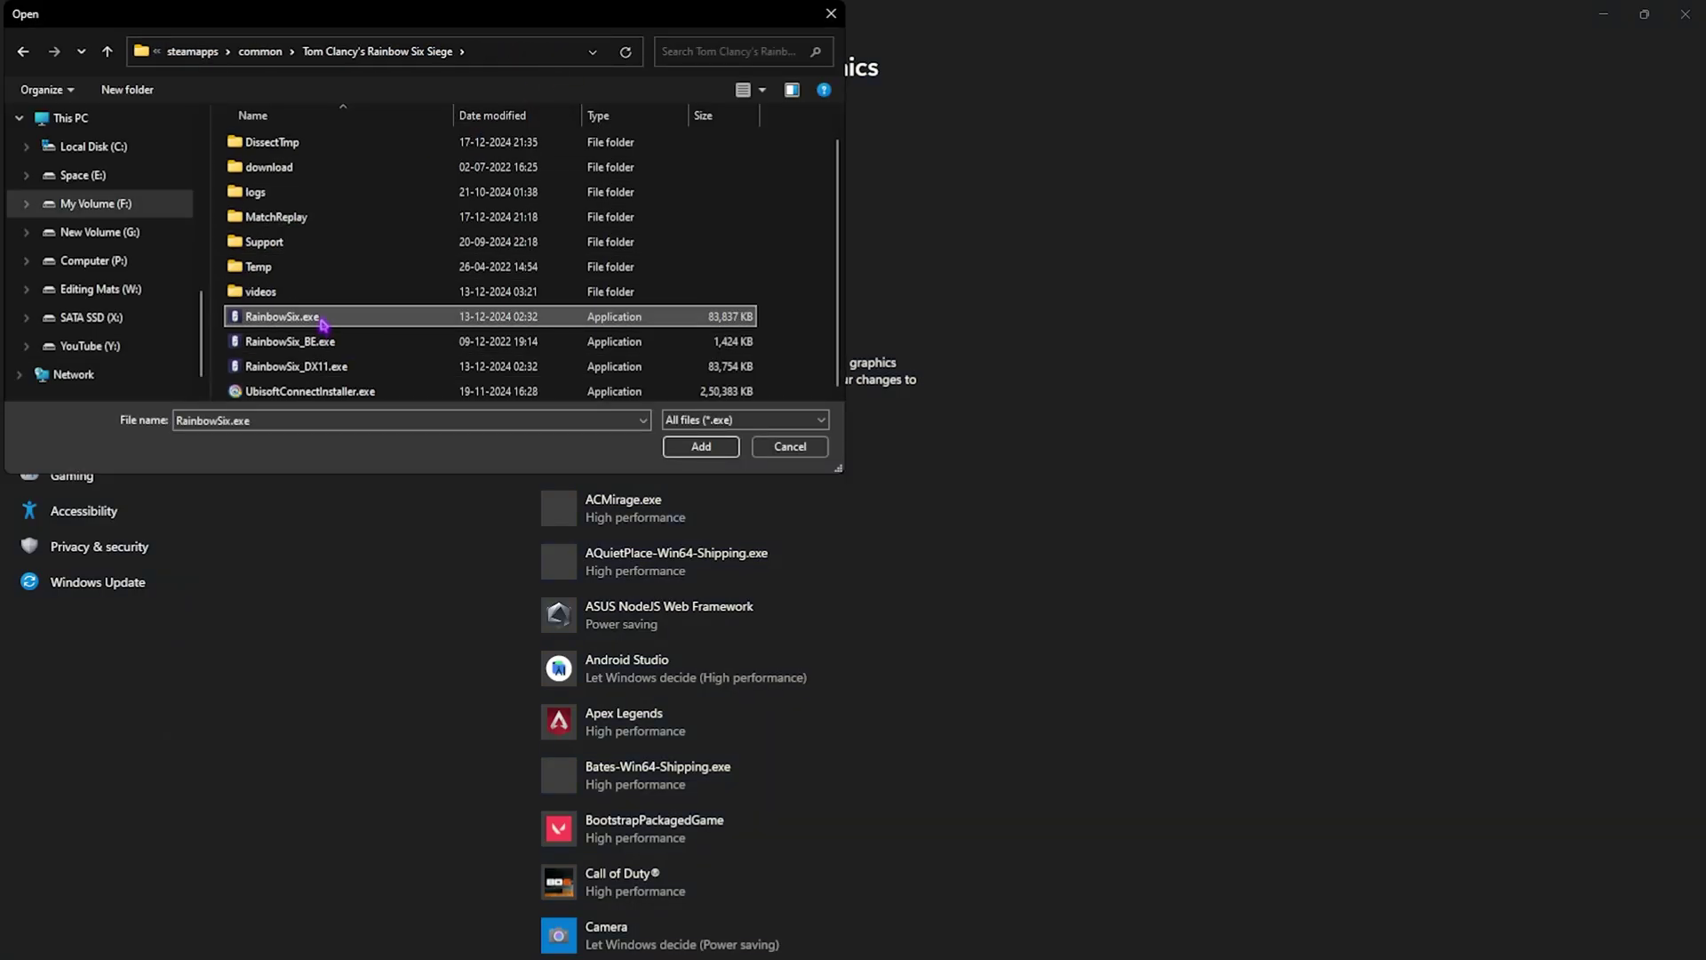
{"action": "left_click", "coordinate": [702, 446]}
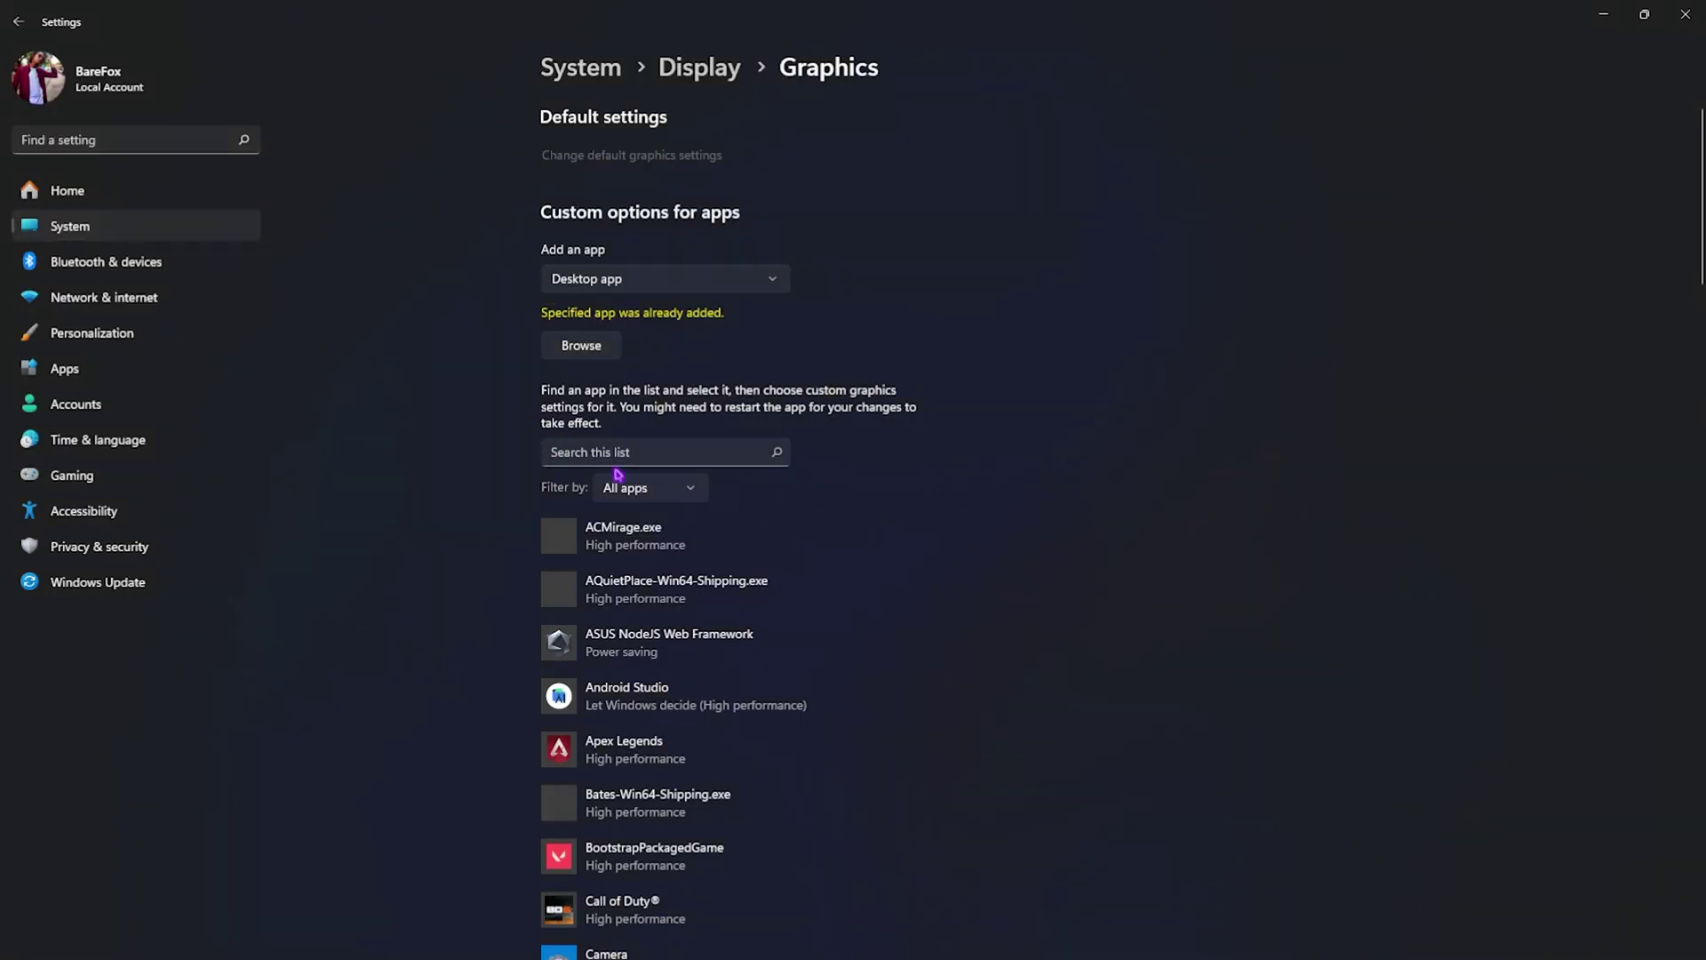
Step: Set the graphics preference of the Rainbow Six app to High performance and save it
{"action": "scroll", "coordinate": [658, 488], "scroll_direction": "down", "scroll_amount": 10}
{"action": "scroll", "coordinate": [640, 488], "scroll_direction": "down", "scroll_amount": 3}
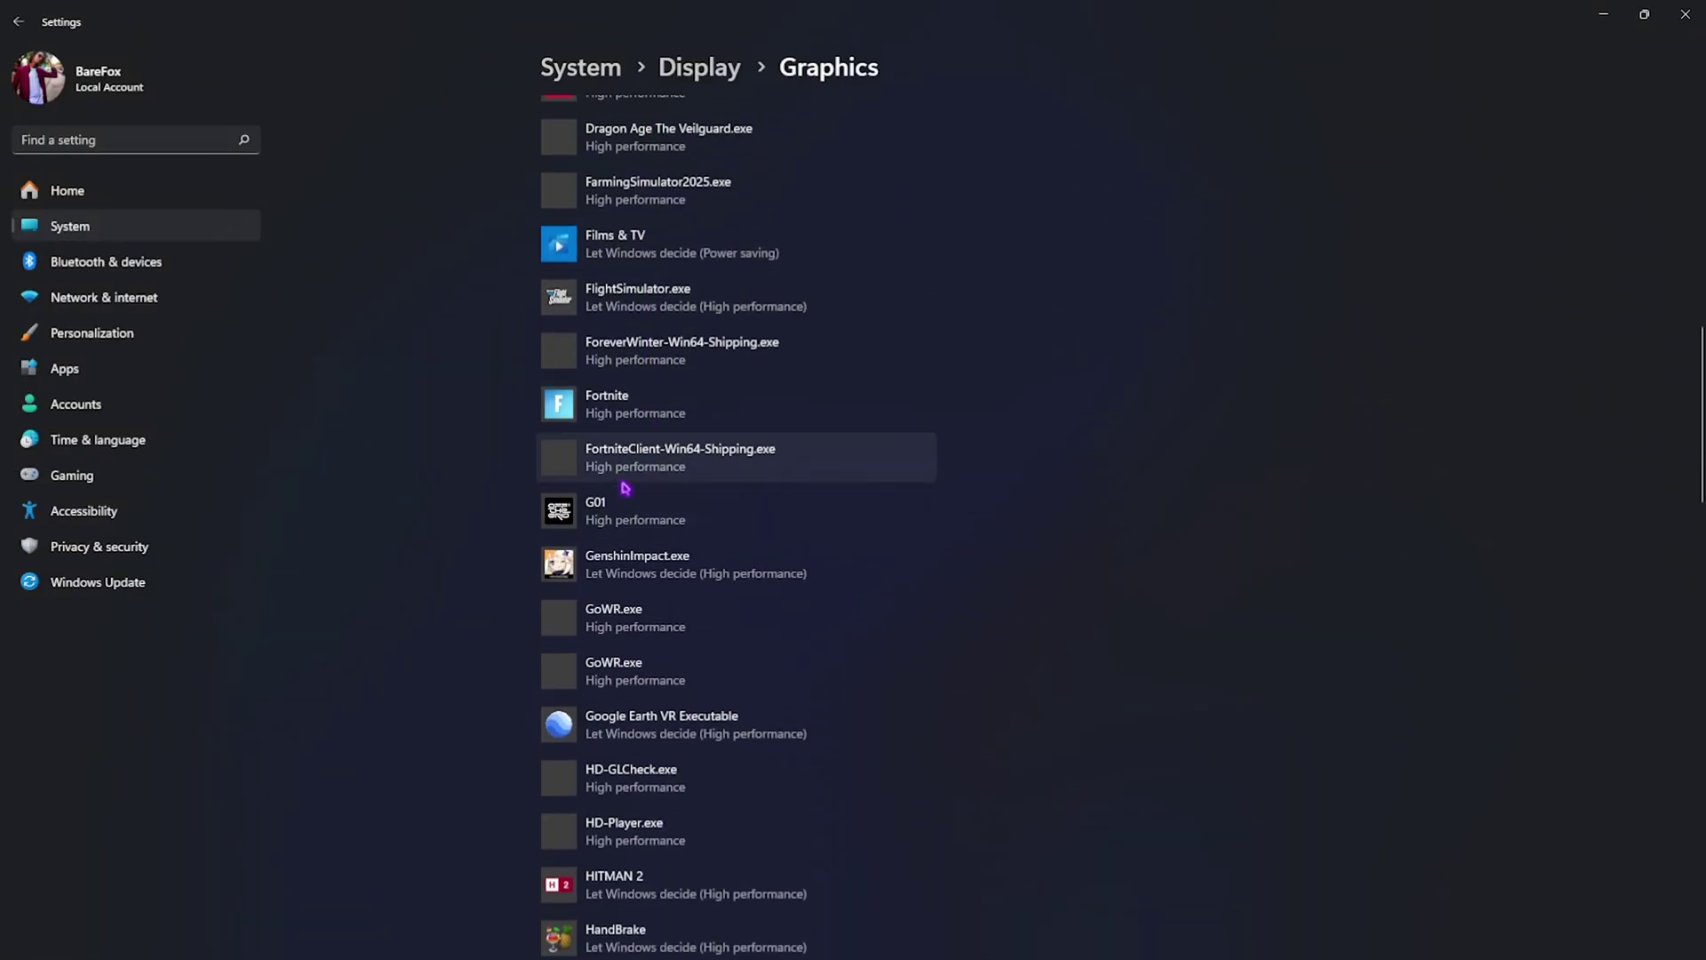
{"action": "scroll", "coordinate": [627, 487], "scroll_direction": "down", "scroll_amount": 12}
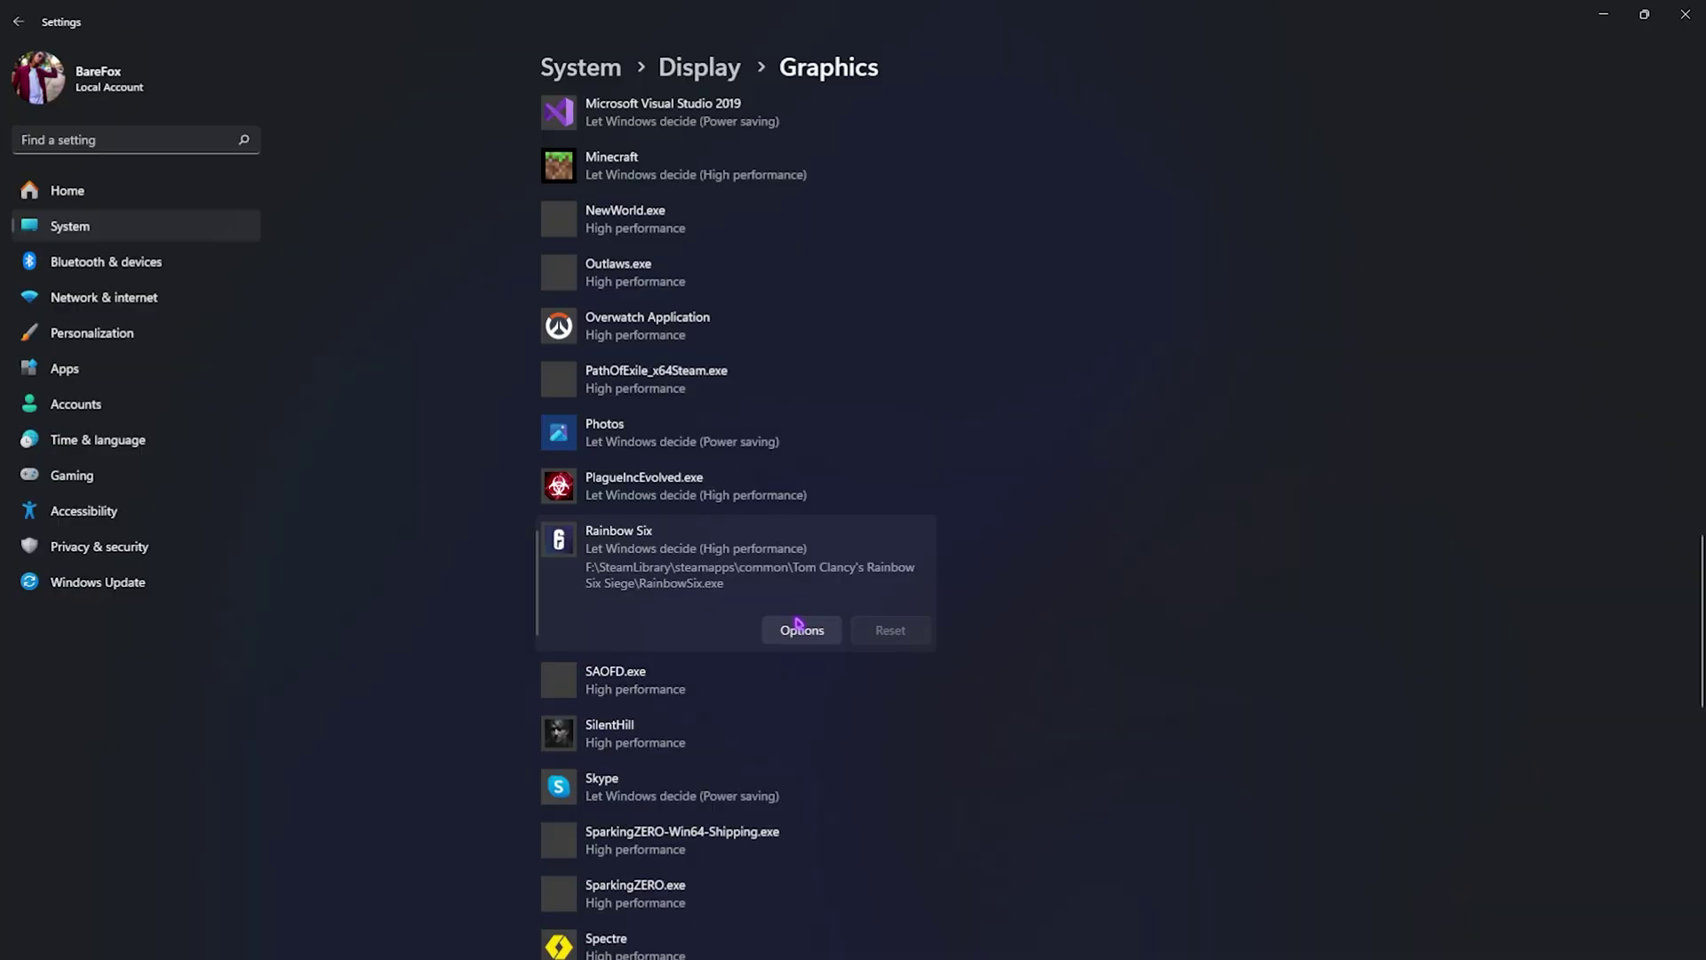
{"action": "left_click", "coordinate": [798, 620]}
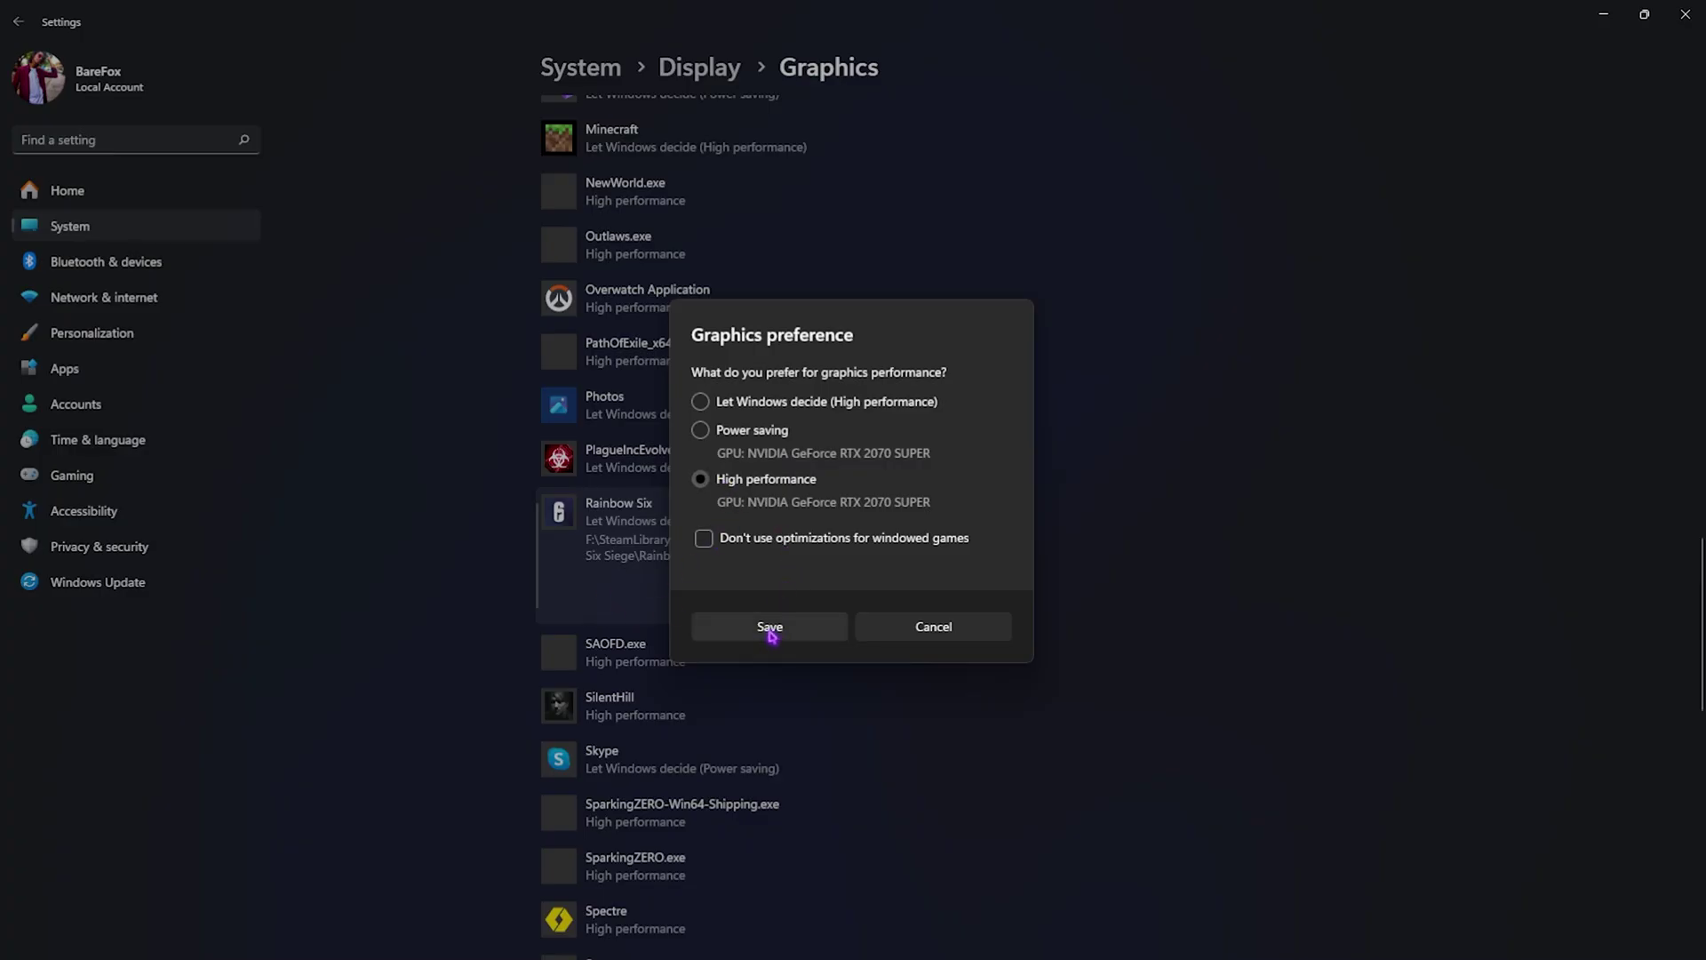
{"action": "left_click", "coordinate": [771, 627]}
Step: Add RainbowSix_DX11.exe from the game folder as a desktop app and save its graphics preference as High performance
{"action": "scroll", "coordinate": [622, 602], "scroll_direction": "up", "scroll_amount": 20}
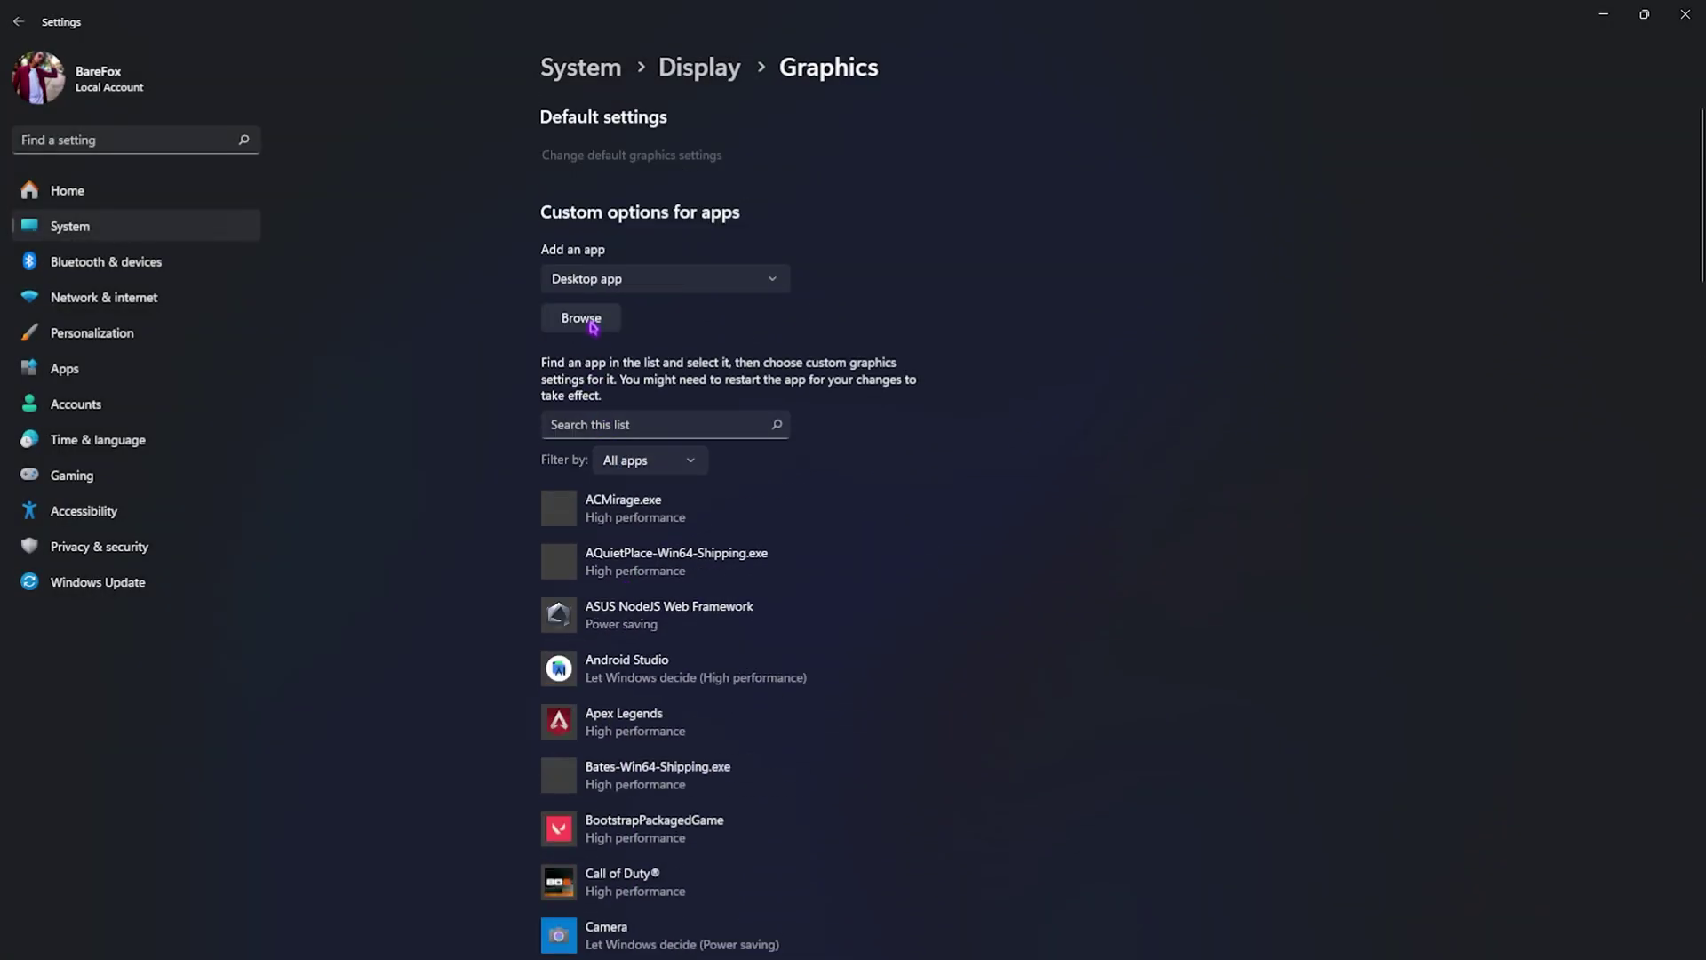
{"action": "left_click", "coordinate": [553, 318]}
{"action": "scroll", "coordinate": [480, 329], "scroll_direction": "down", "scroll_amount": 1}
{"action": "left_click", "coordinate": [293, 367]}
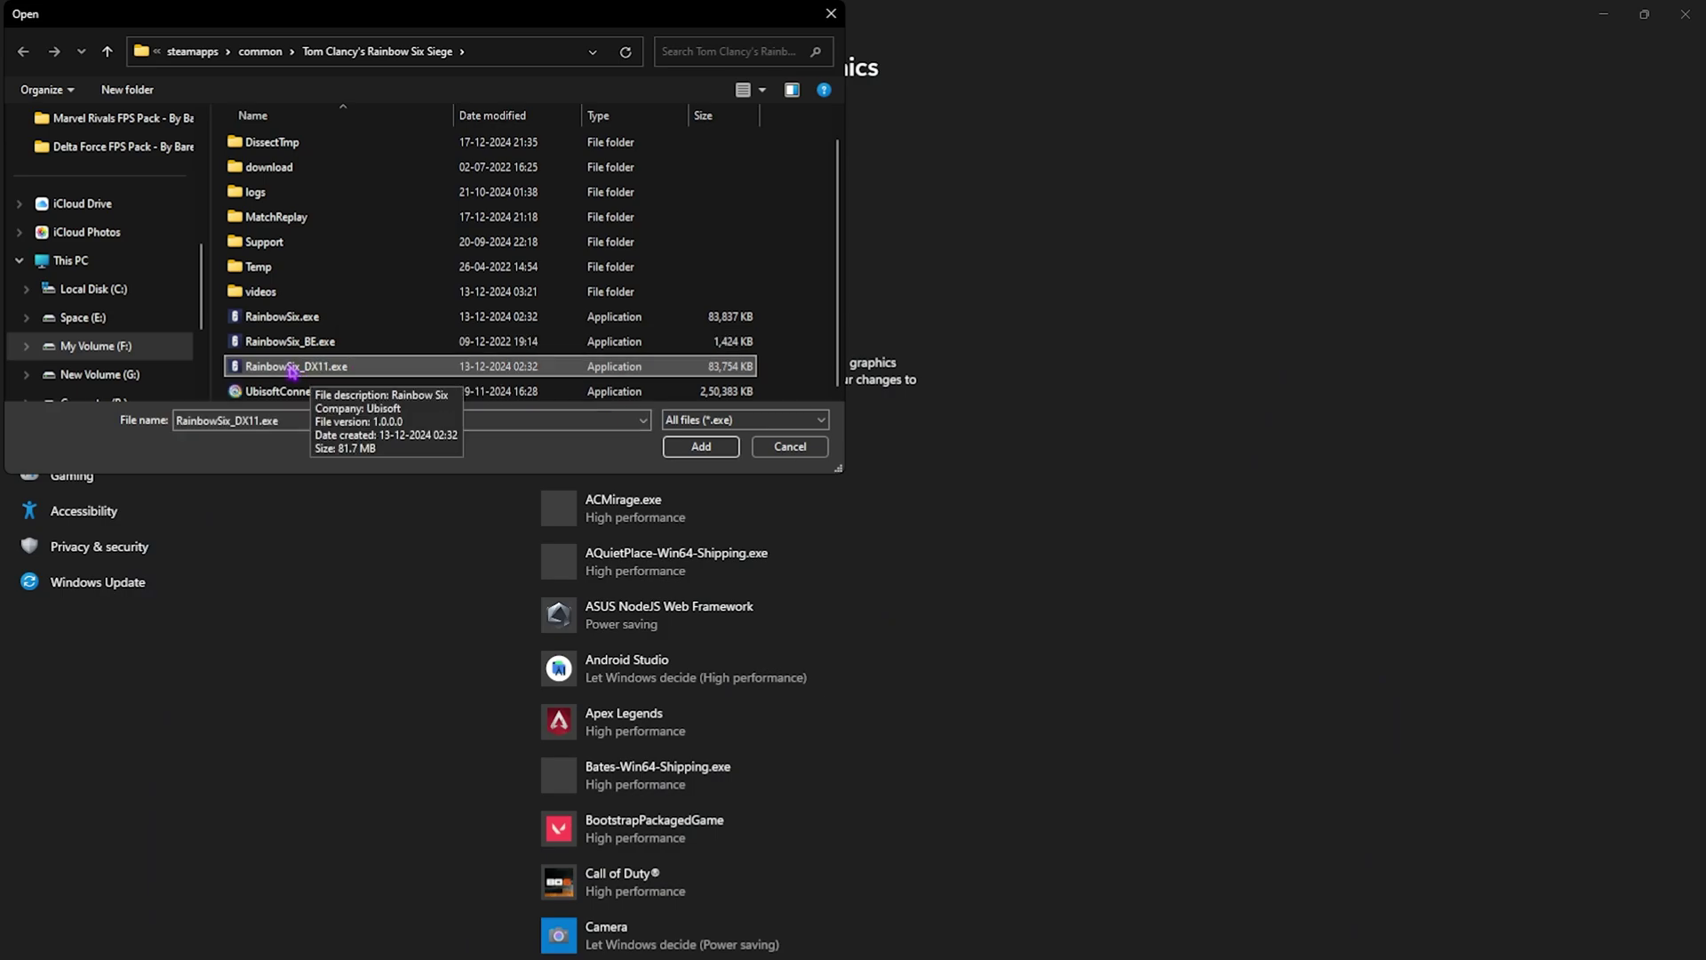
{"action": "left_click", "coordinate": [700, 445]}
{"action": "left_click", "coordinate": [782, 615]}
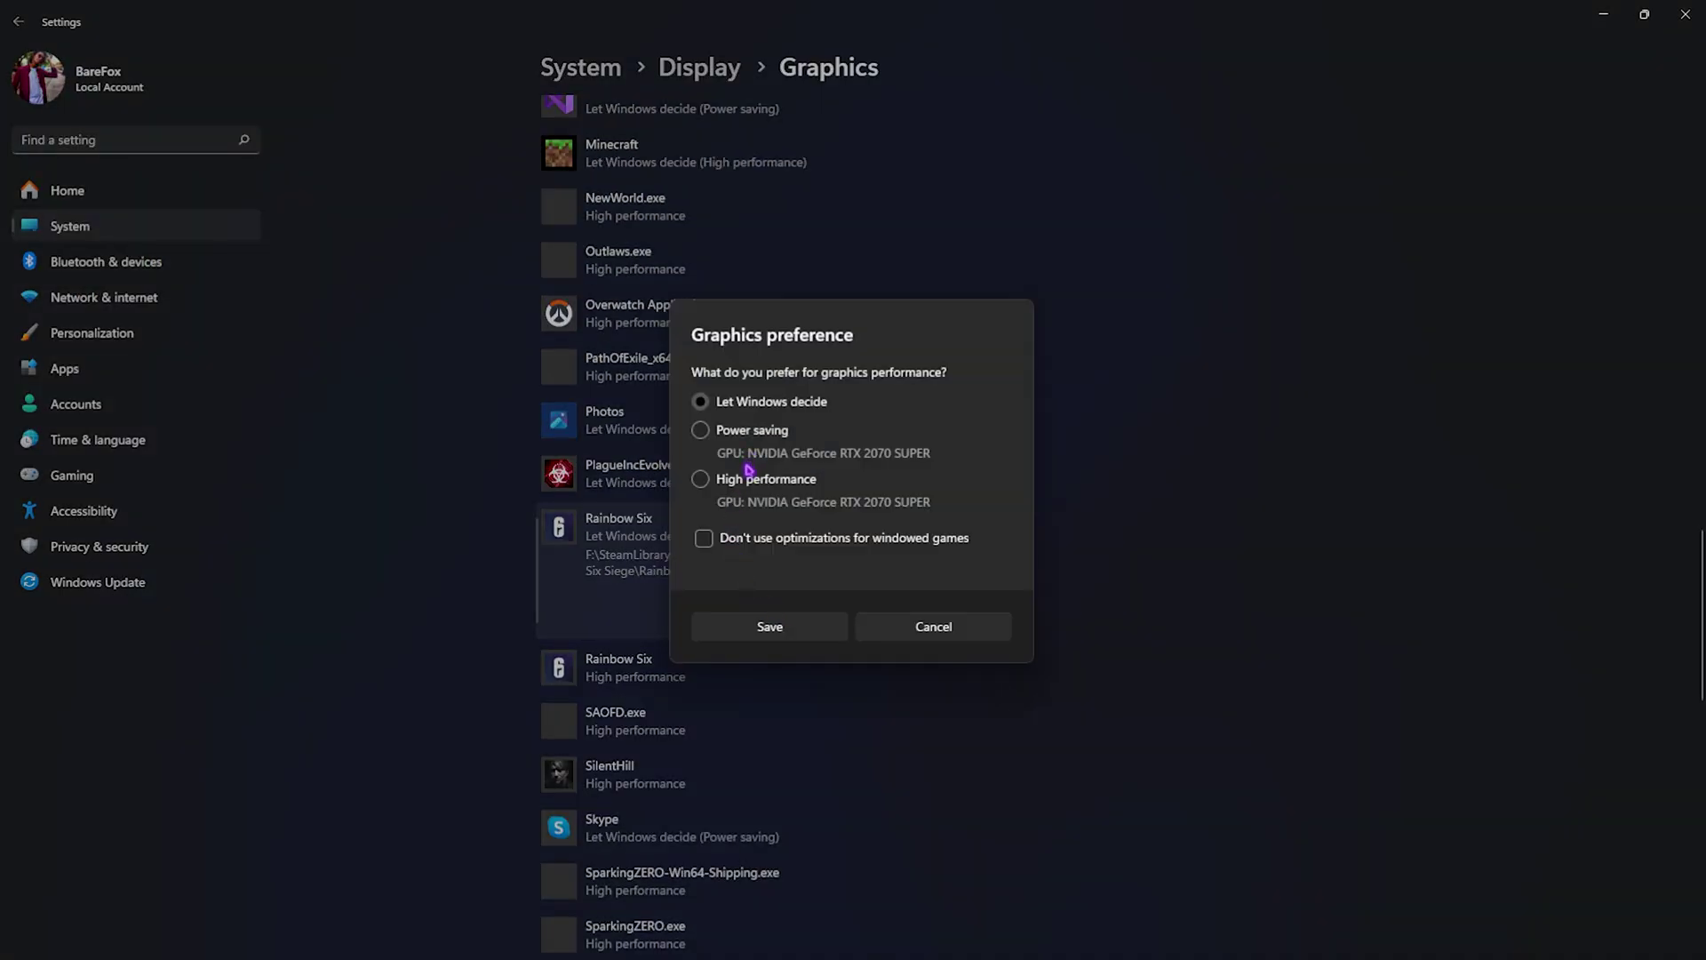
{"action": "left_click", "coordinate": [780, 633]}
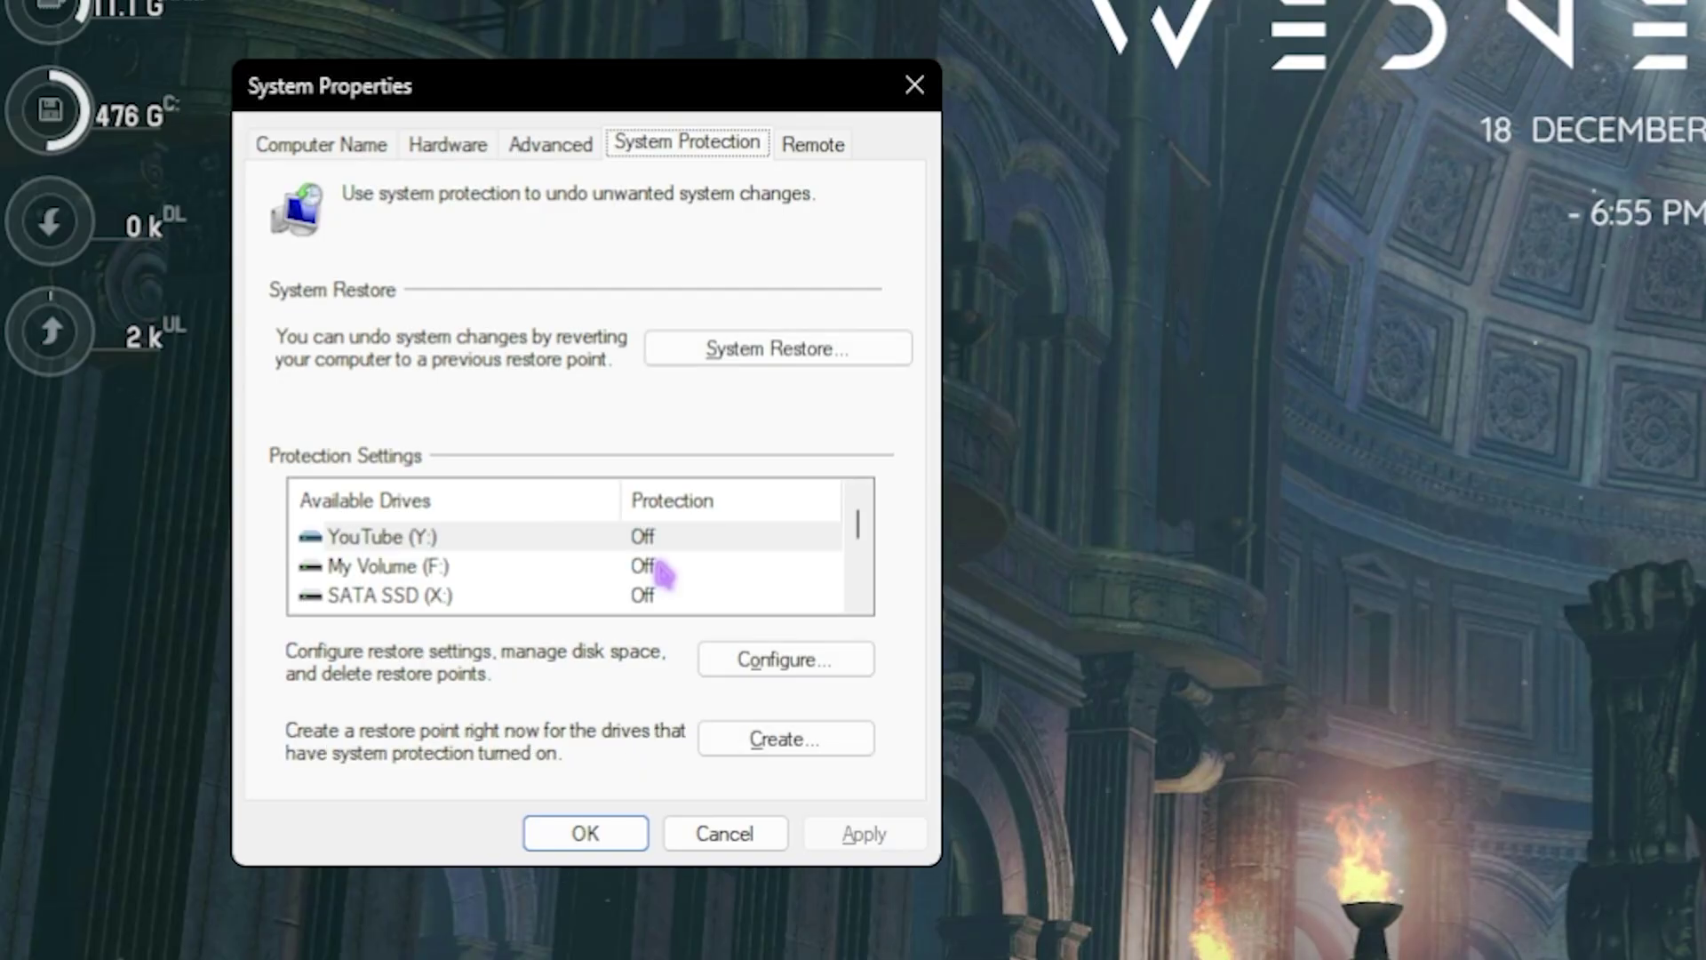
Step: Create a restore point named "Rainbow 6" for Local Disk (C:) and close System Properties
{"action": "scroll", "coordinate": [300, 392], "scroll_direction": "down", "scroll_amount": 2}
{"action": "left_click", "coordinate": [582, 596]}
{"action": "left_click", "coordinate": [760, 737]}
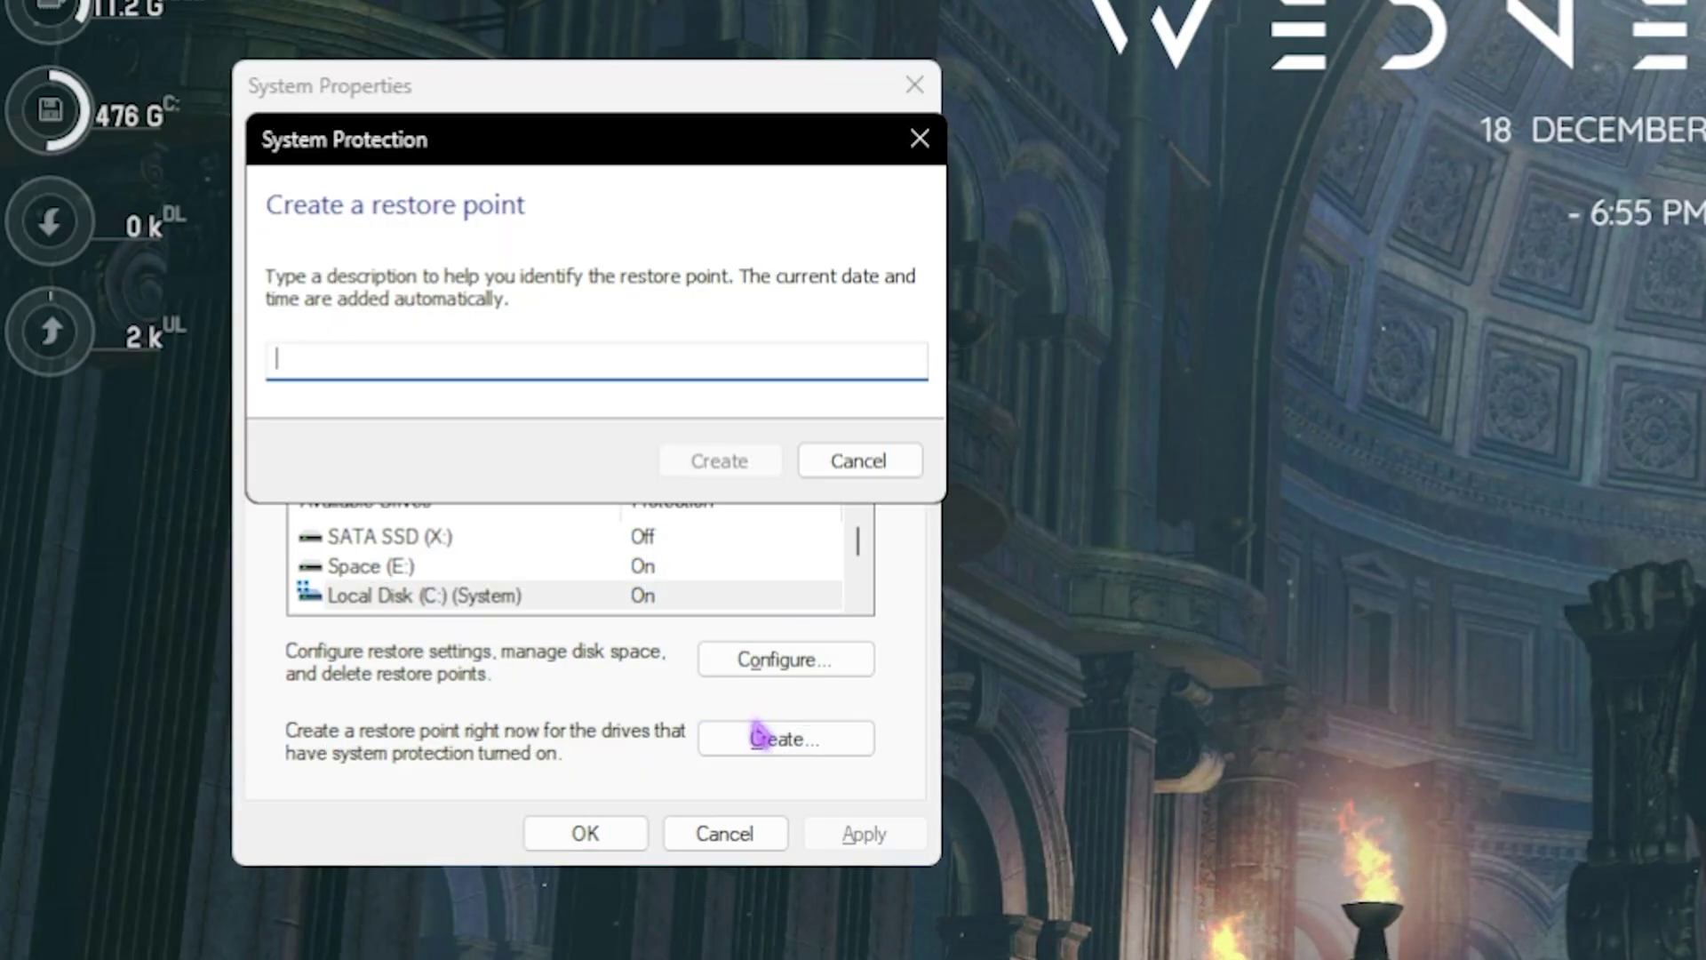
{"action": "type", "text": "Rainbow 6"}
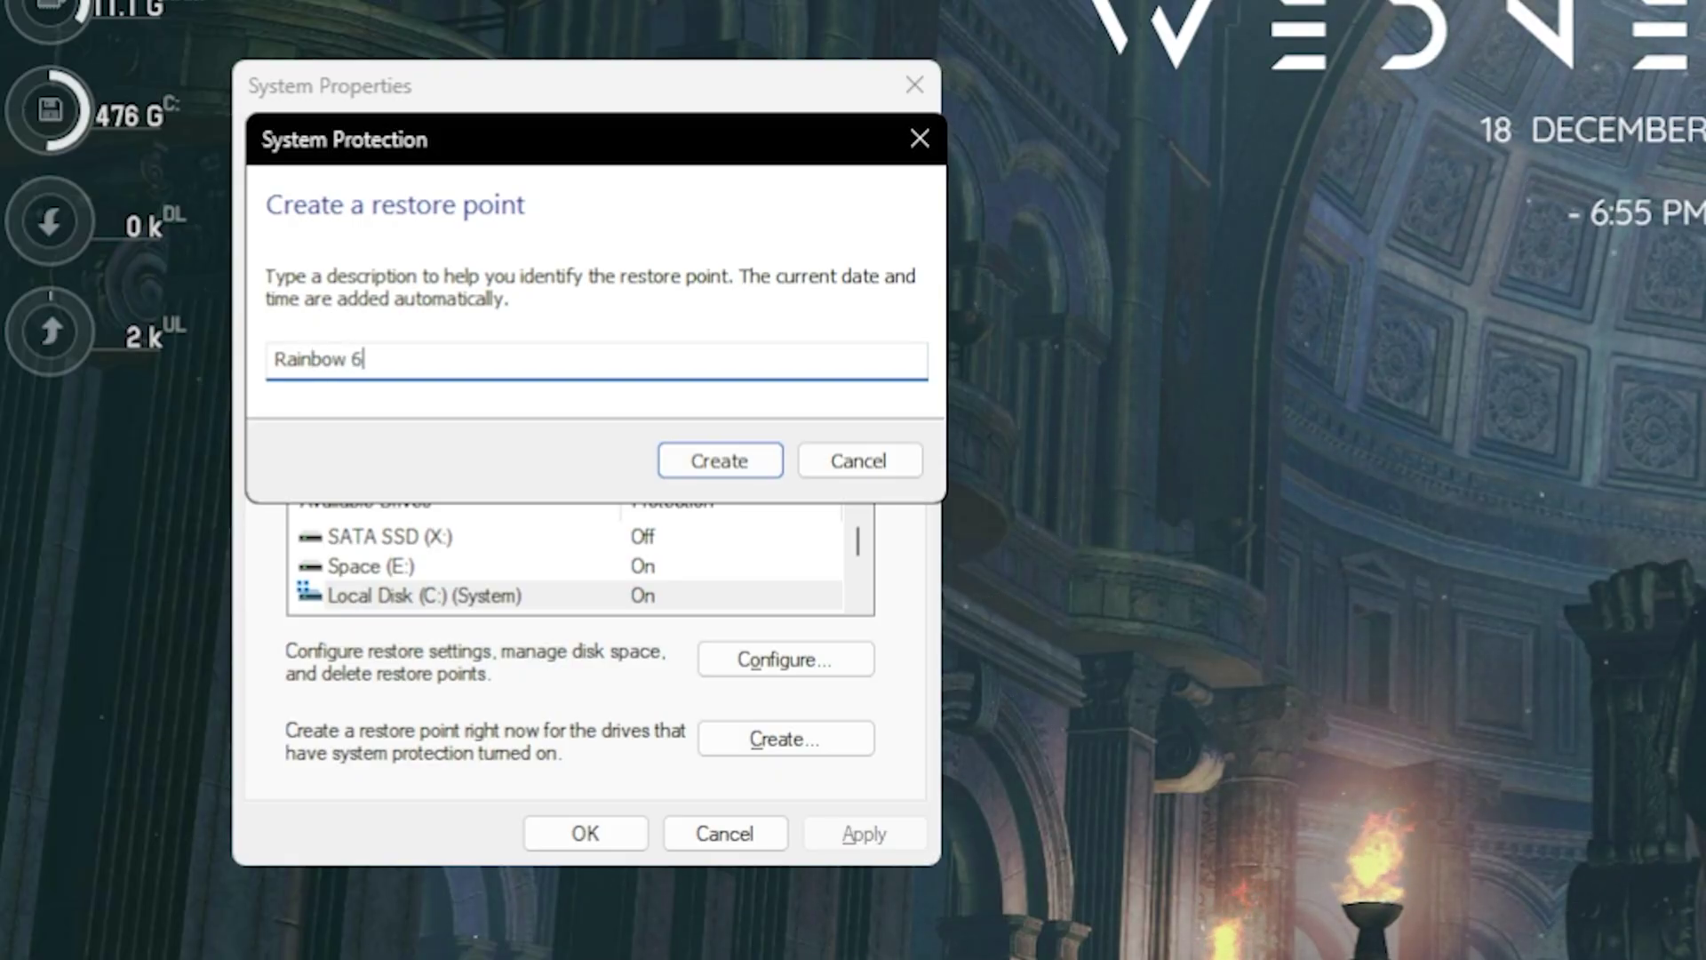
{"action": "key", "text": "Return"}
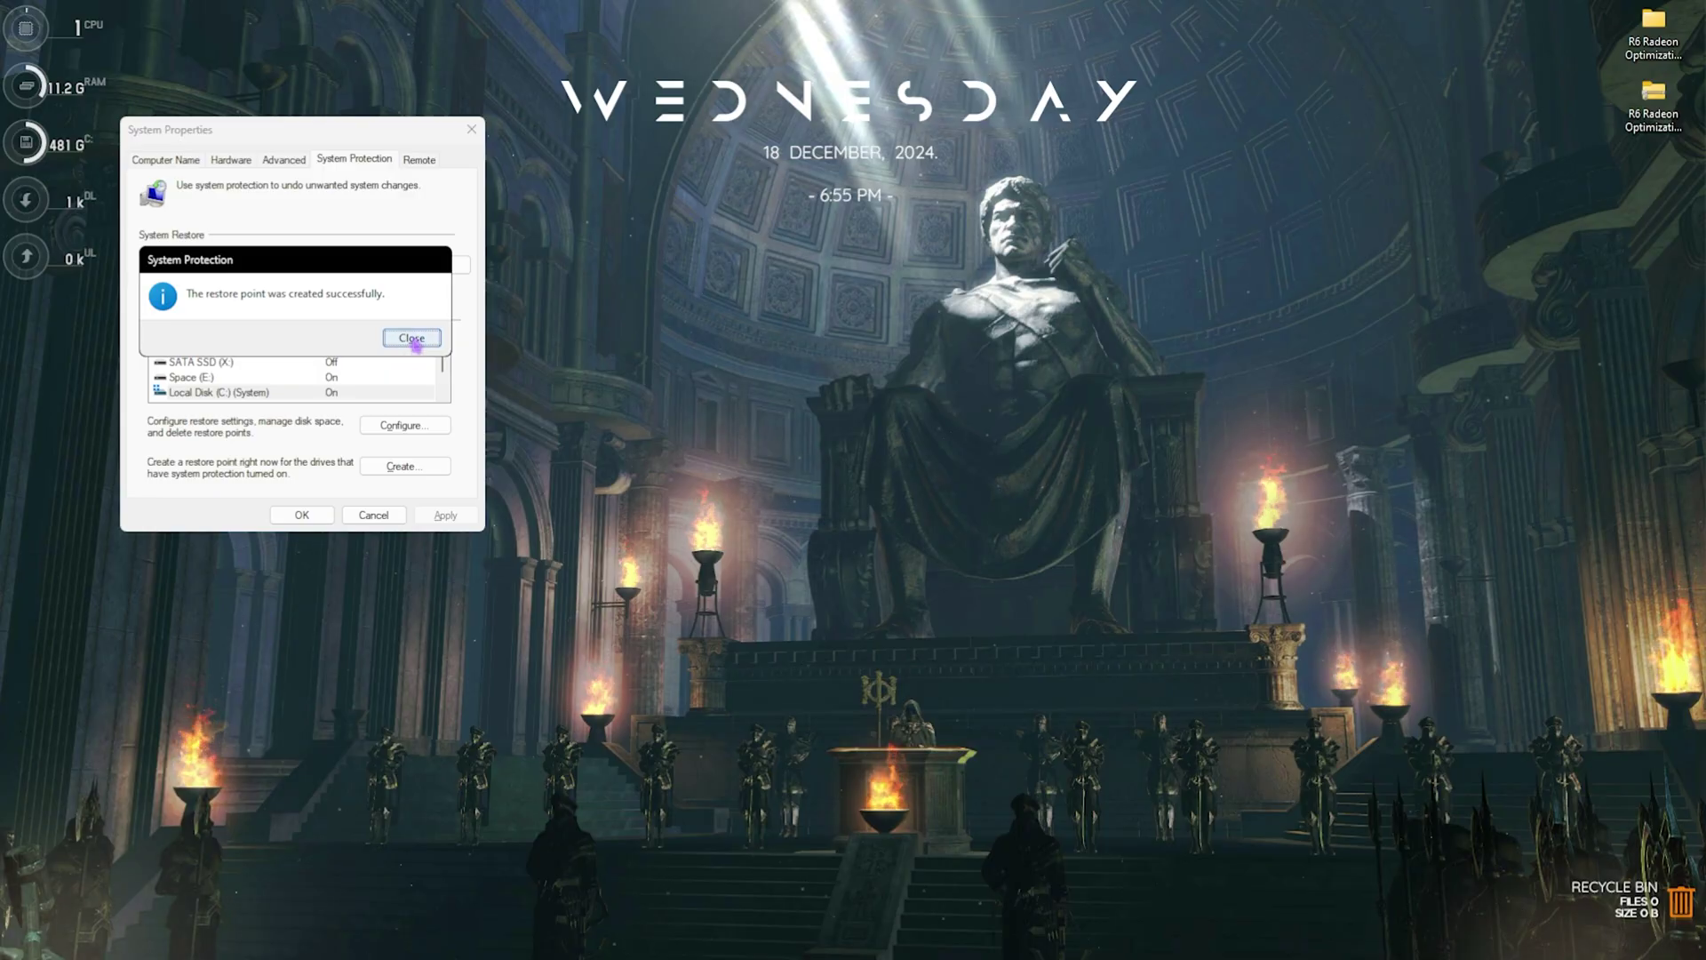
{"action": "left_click", "coordinate": [791, 485]}
{"action": "left_click", "coordinate": [472, 131]}
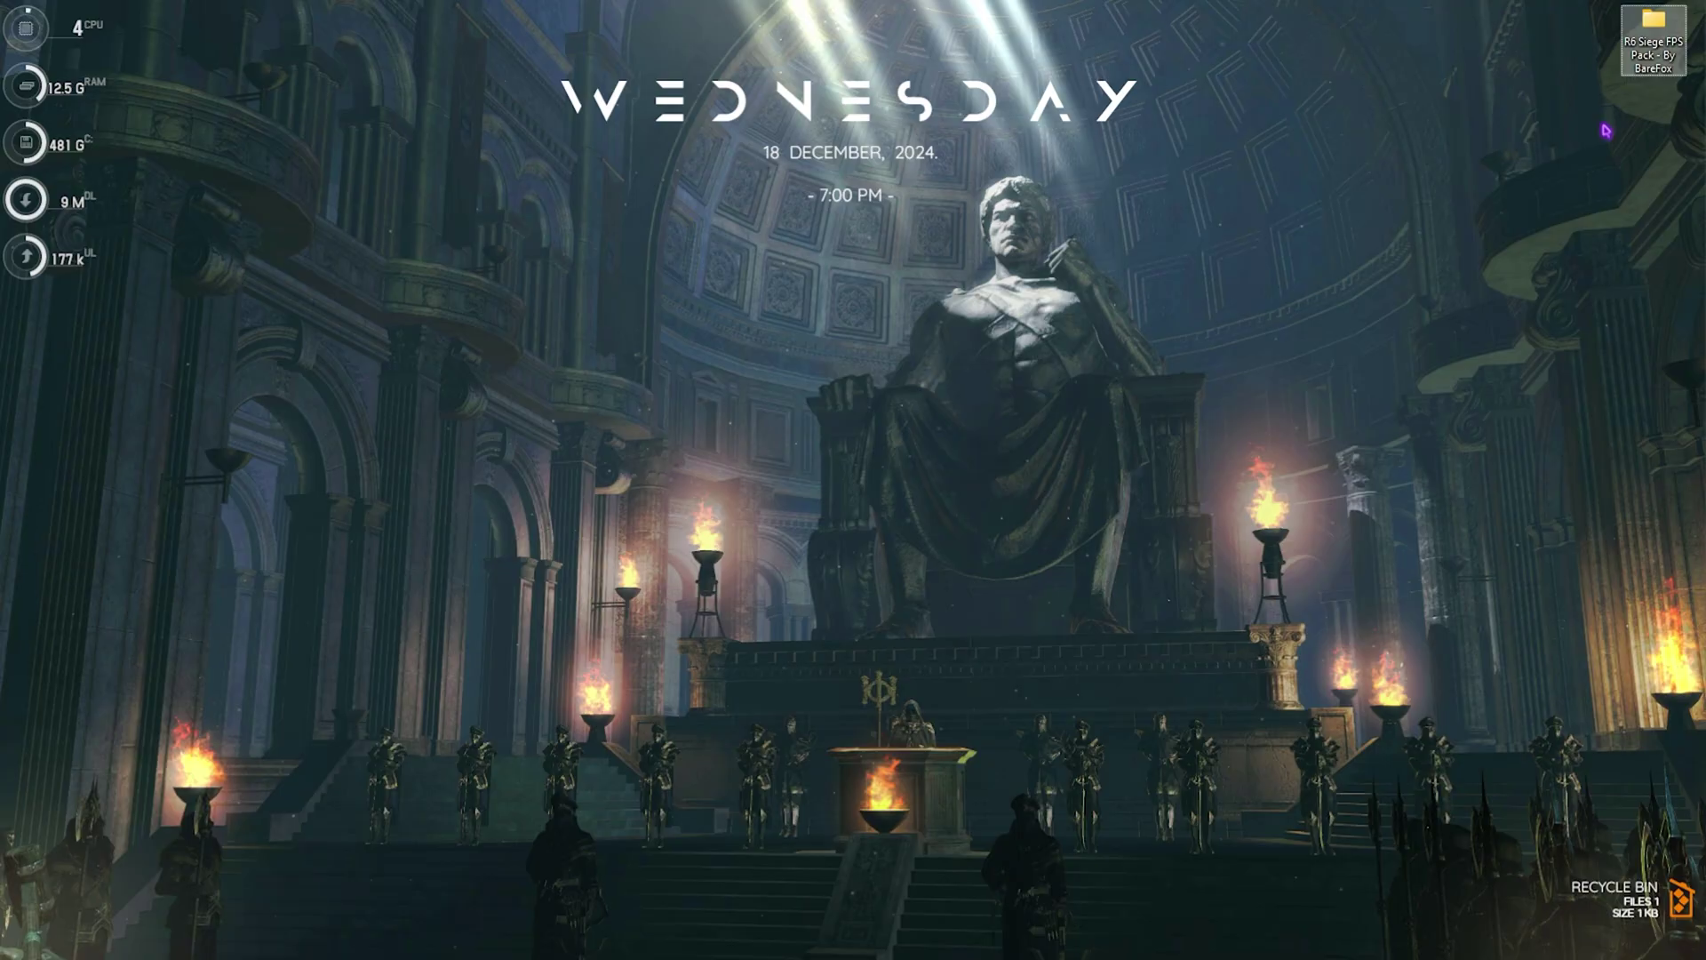
Step: Open the R6 Siege FPS Pack folder, examine the AMD and INTEL folders in 1 - CPU Priority, and return to the pack folder
{"action": "double_click", "coordinate": [1654, 40]}
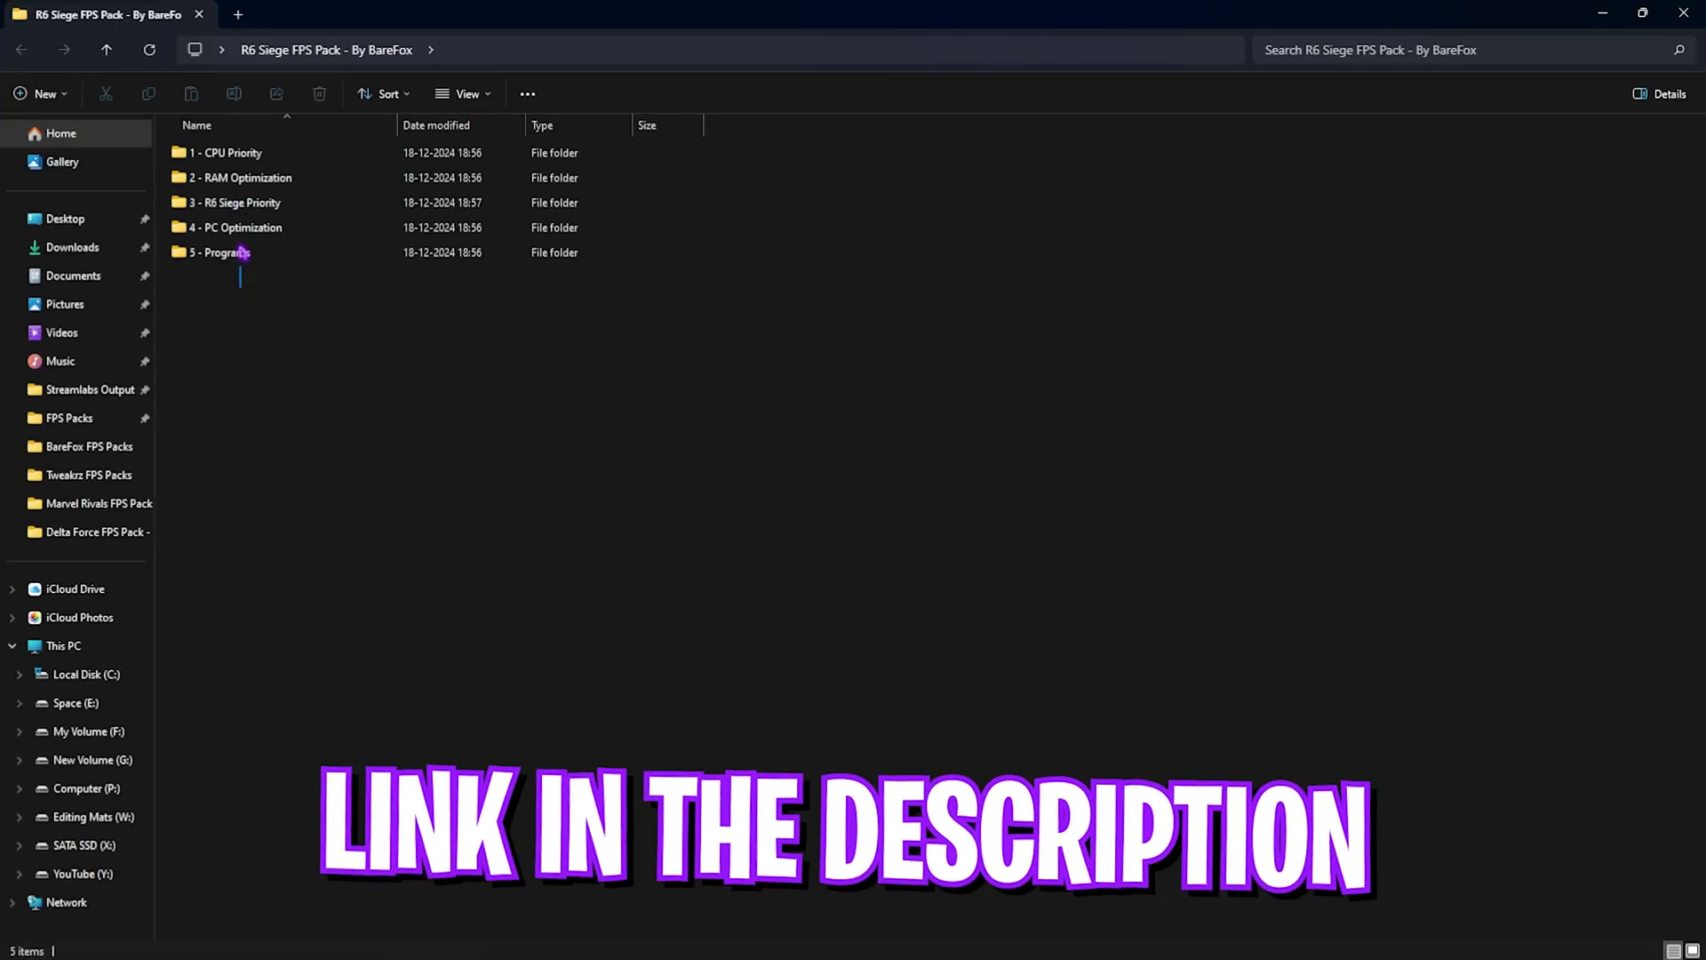
{"action": "left_click_drag", "start_coordinate": [240, 275], "coordinate": [228, 153]}
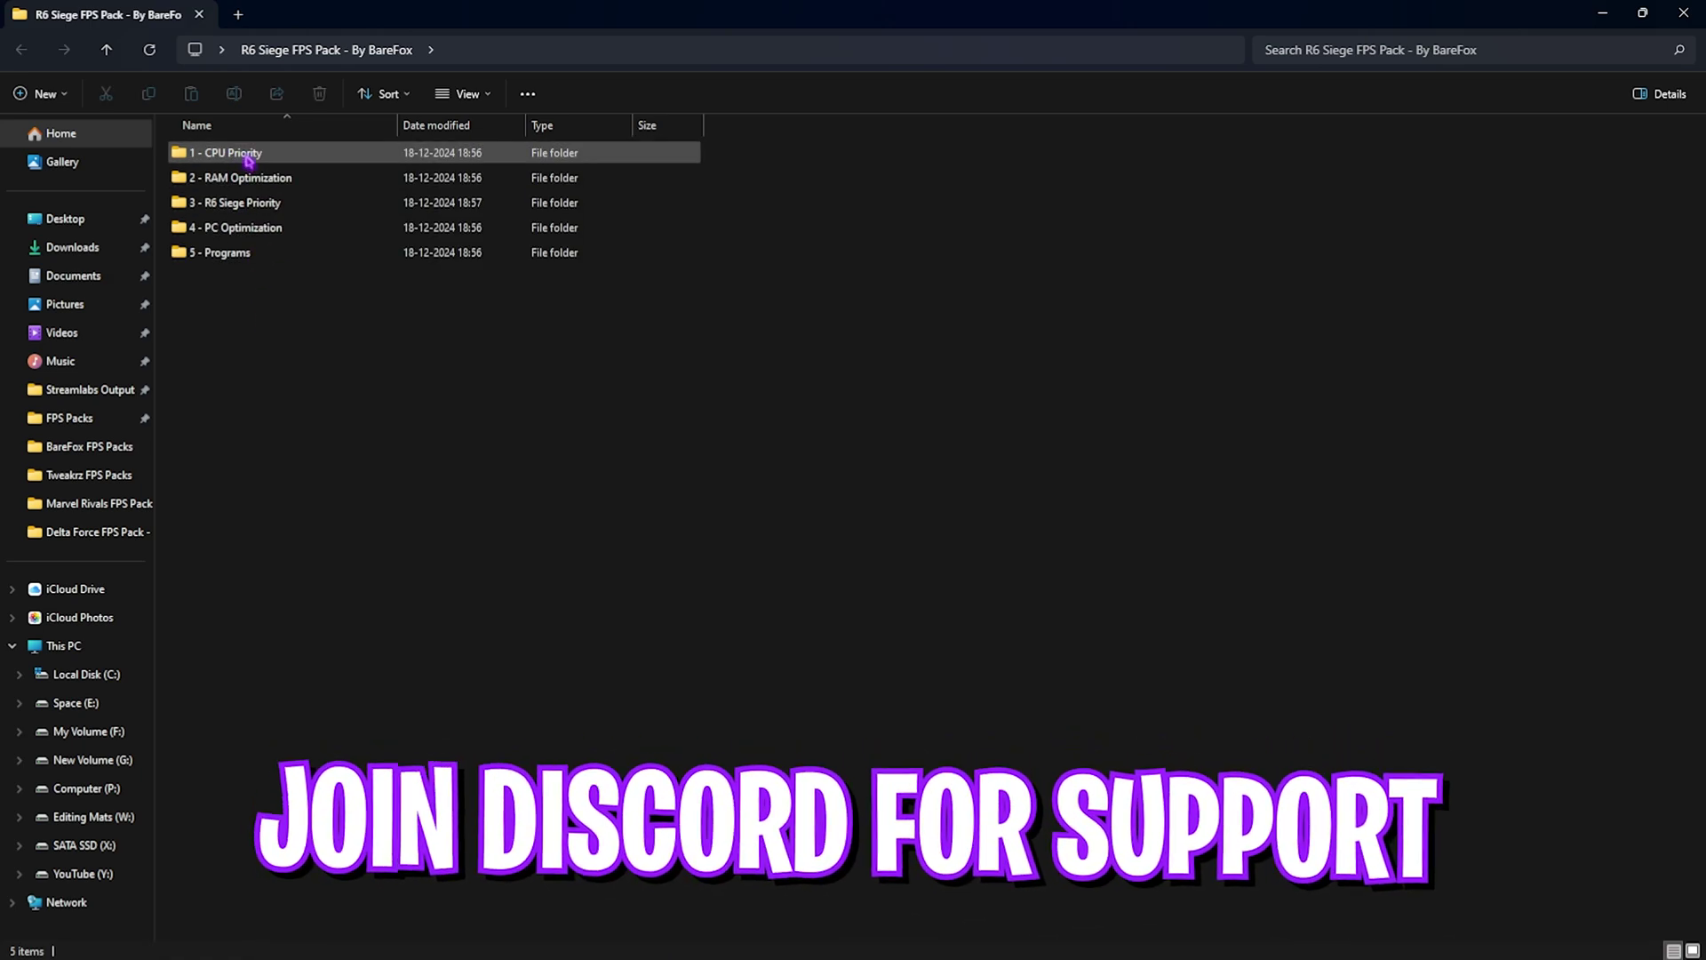
{"action": "double_click", "coordinate": [249, 160]}
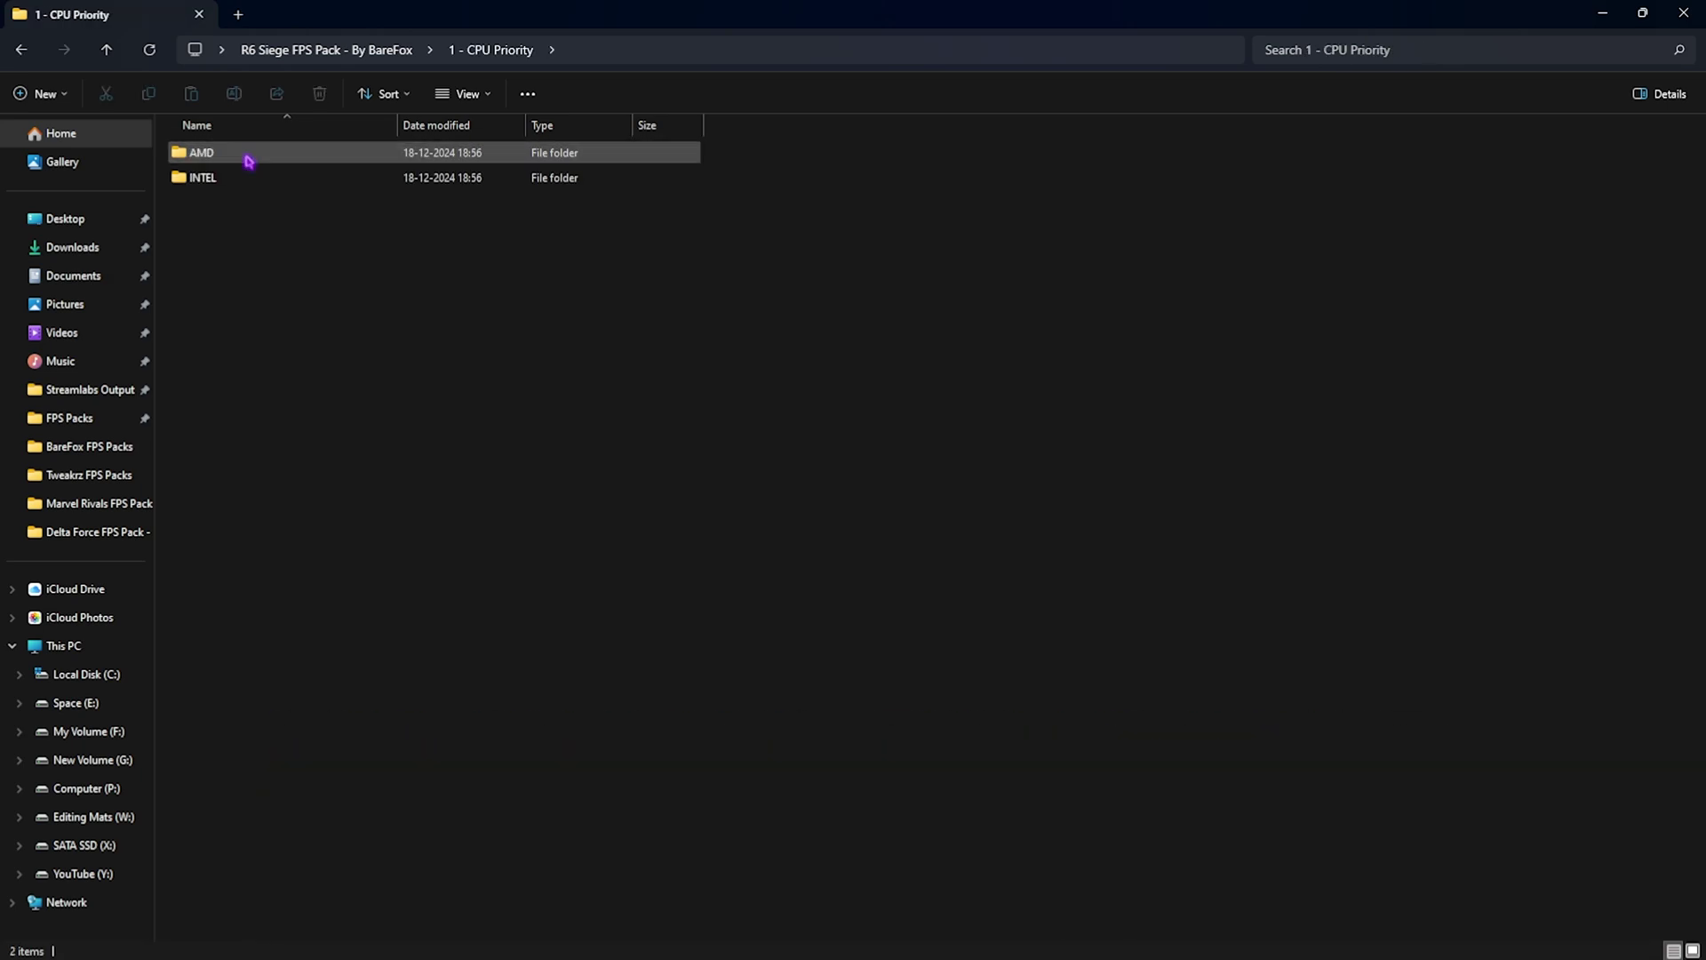
{"action": "double_click", "coordinate": [249, 160]}
{"action": "left_click", "coordinate": [491, 50]}
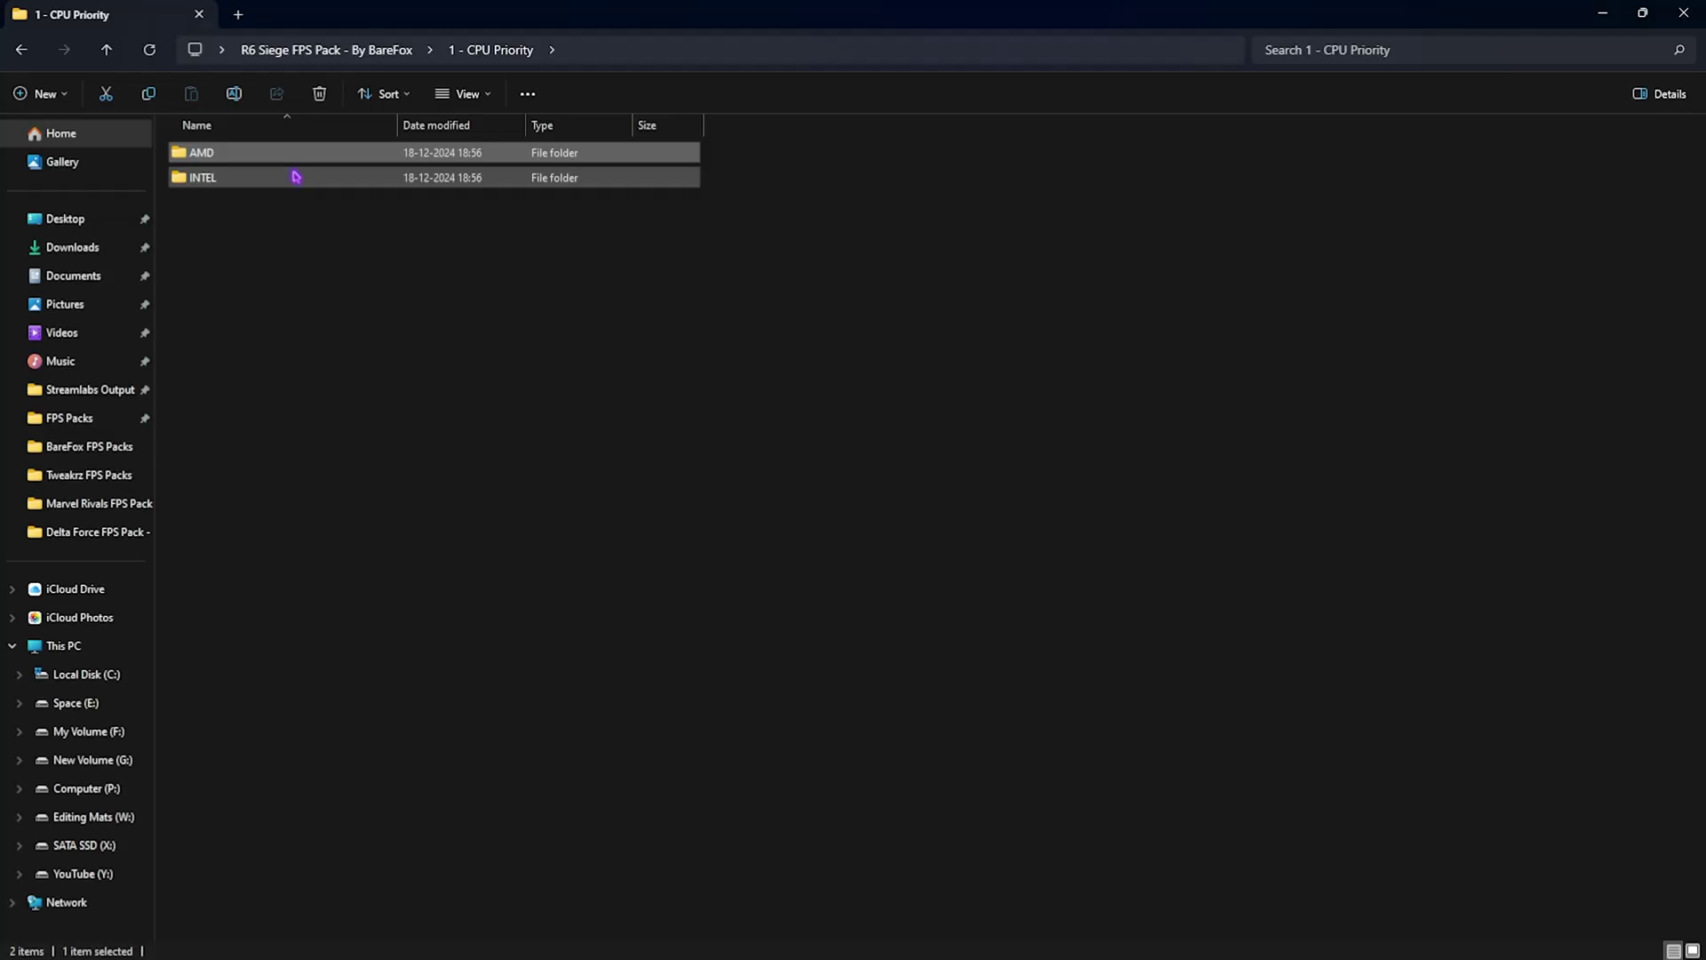
{"action": "double_click", "coordinate": [296, 177]}
{"action": "left_click", "coordinate": [493, 51]}
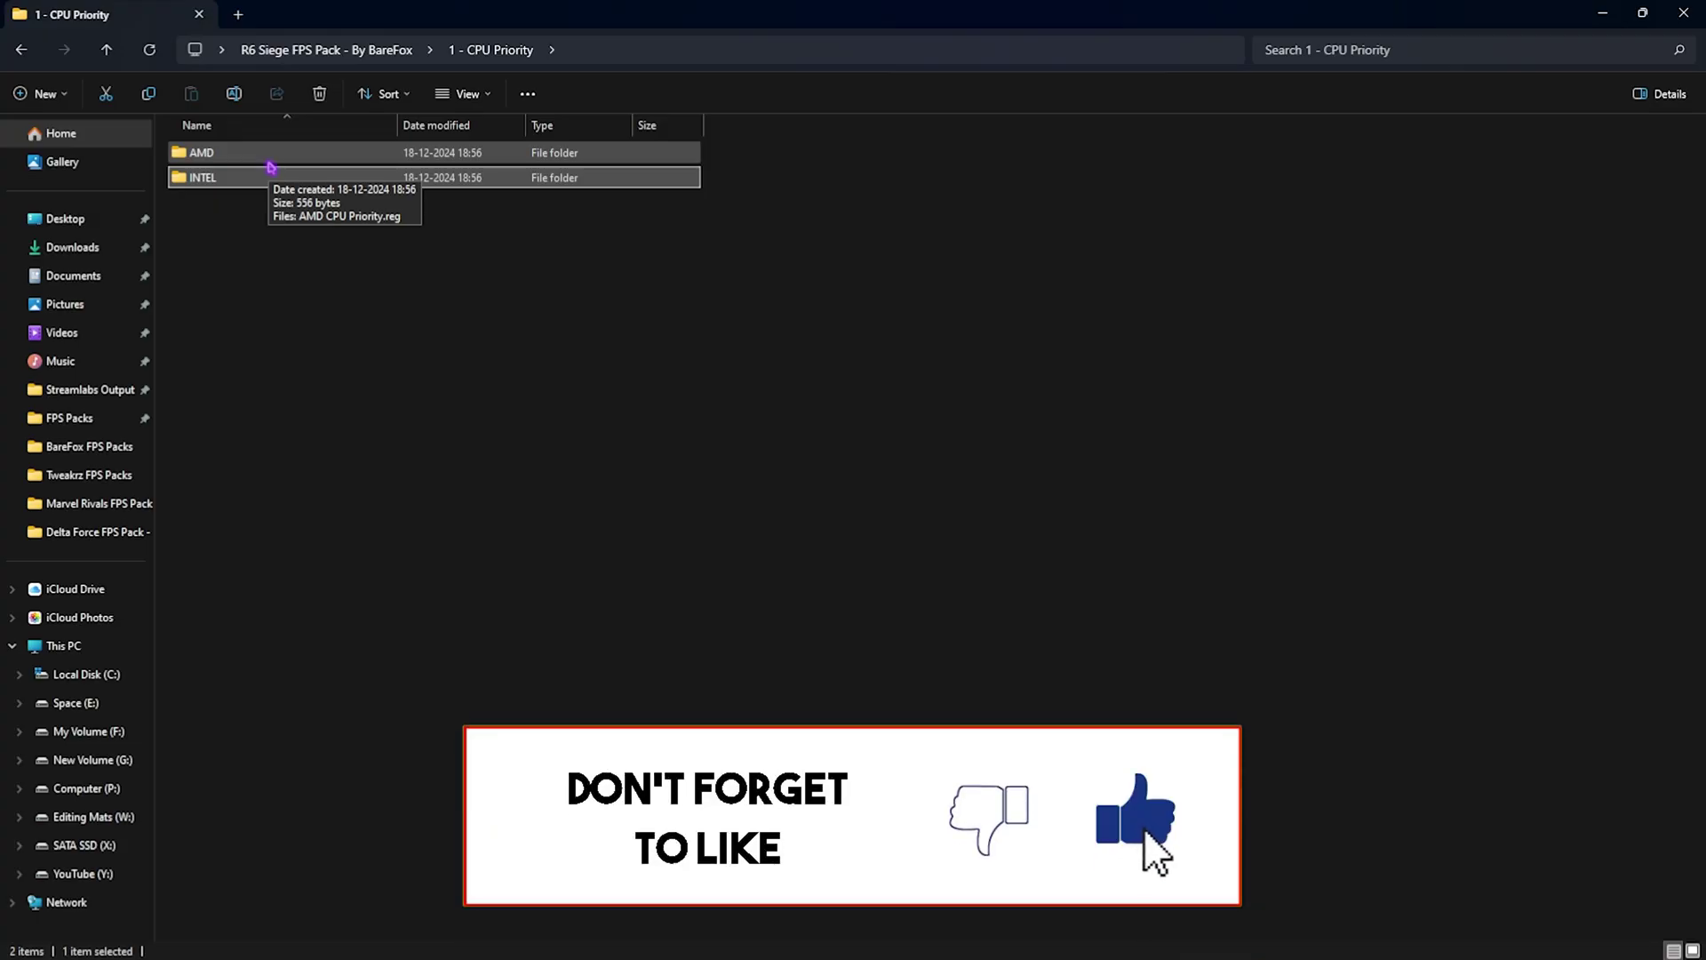
{"action": "key", "text": "alt+Up"}
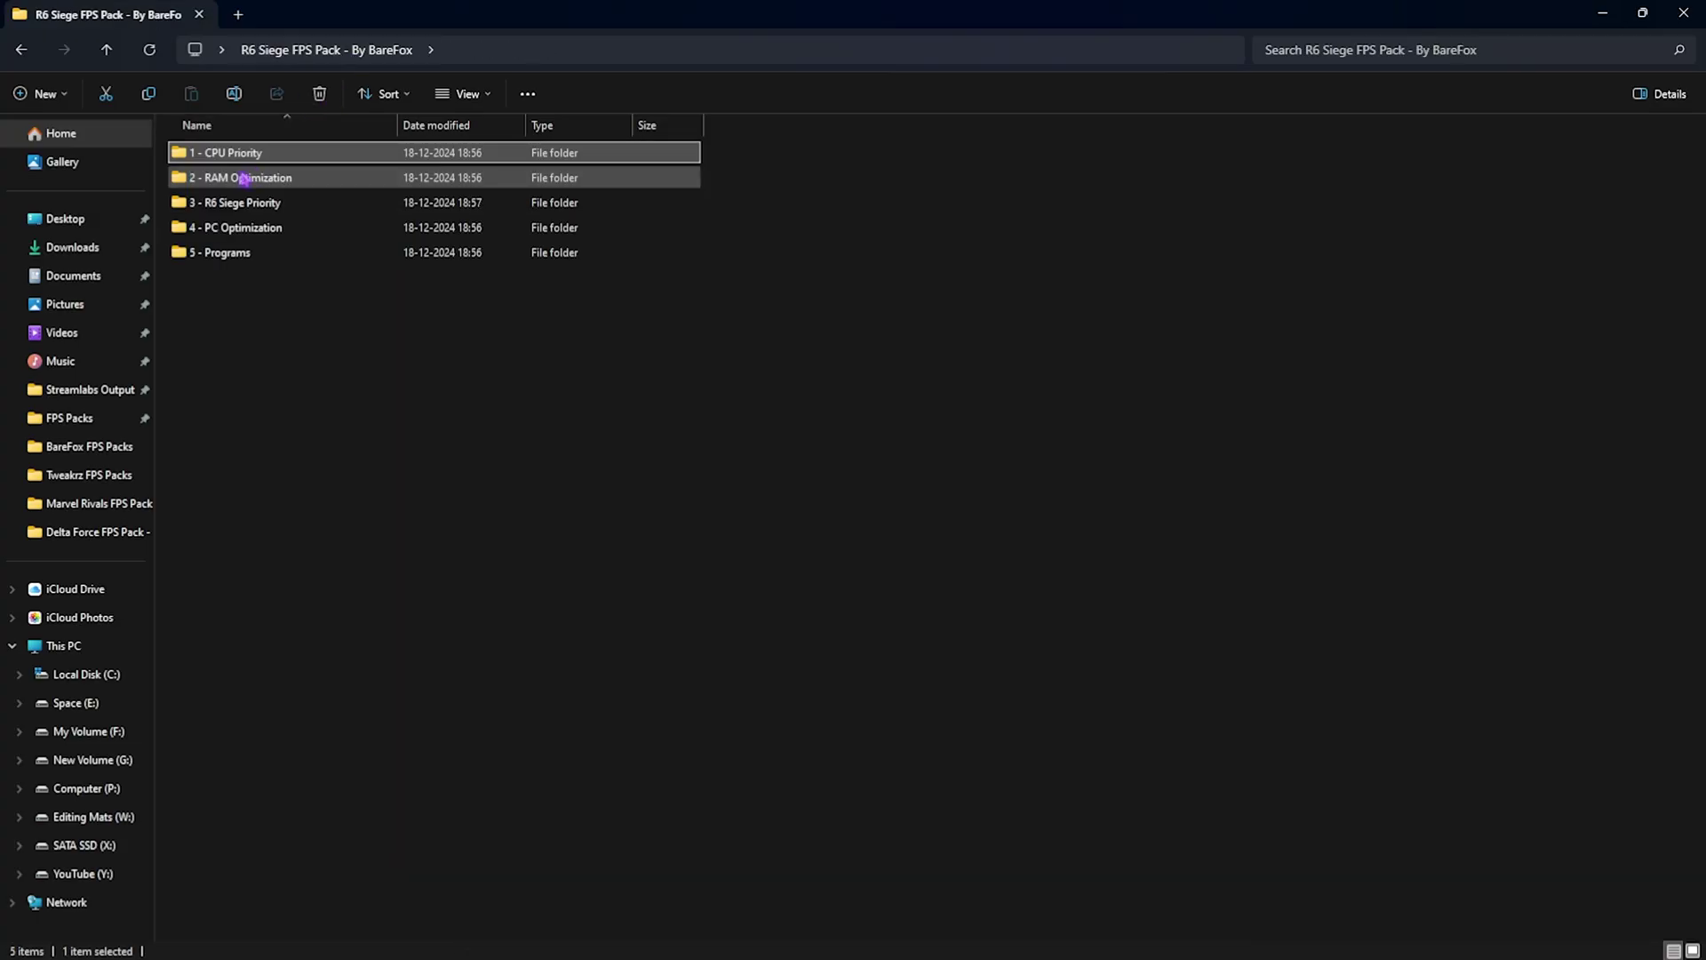
Step: Open the 2 - RAM Optimization folder, check the installed physical memory in System Information, and close that window
{"action": "double_click", "coordinate": [244, 177]}
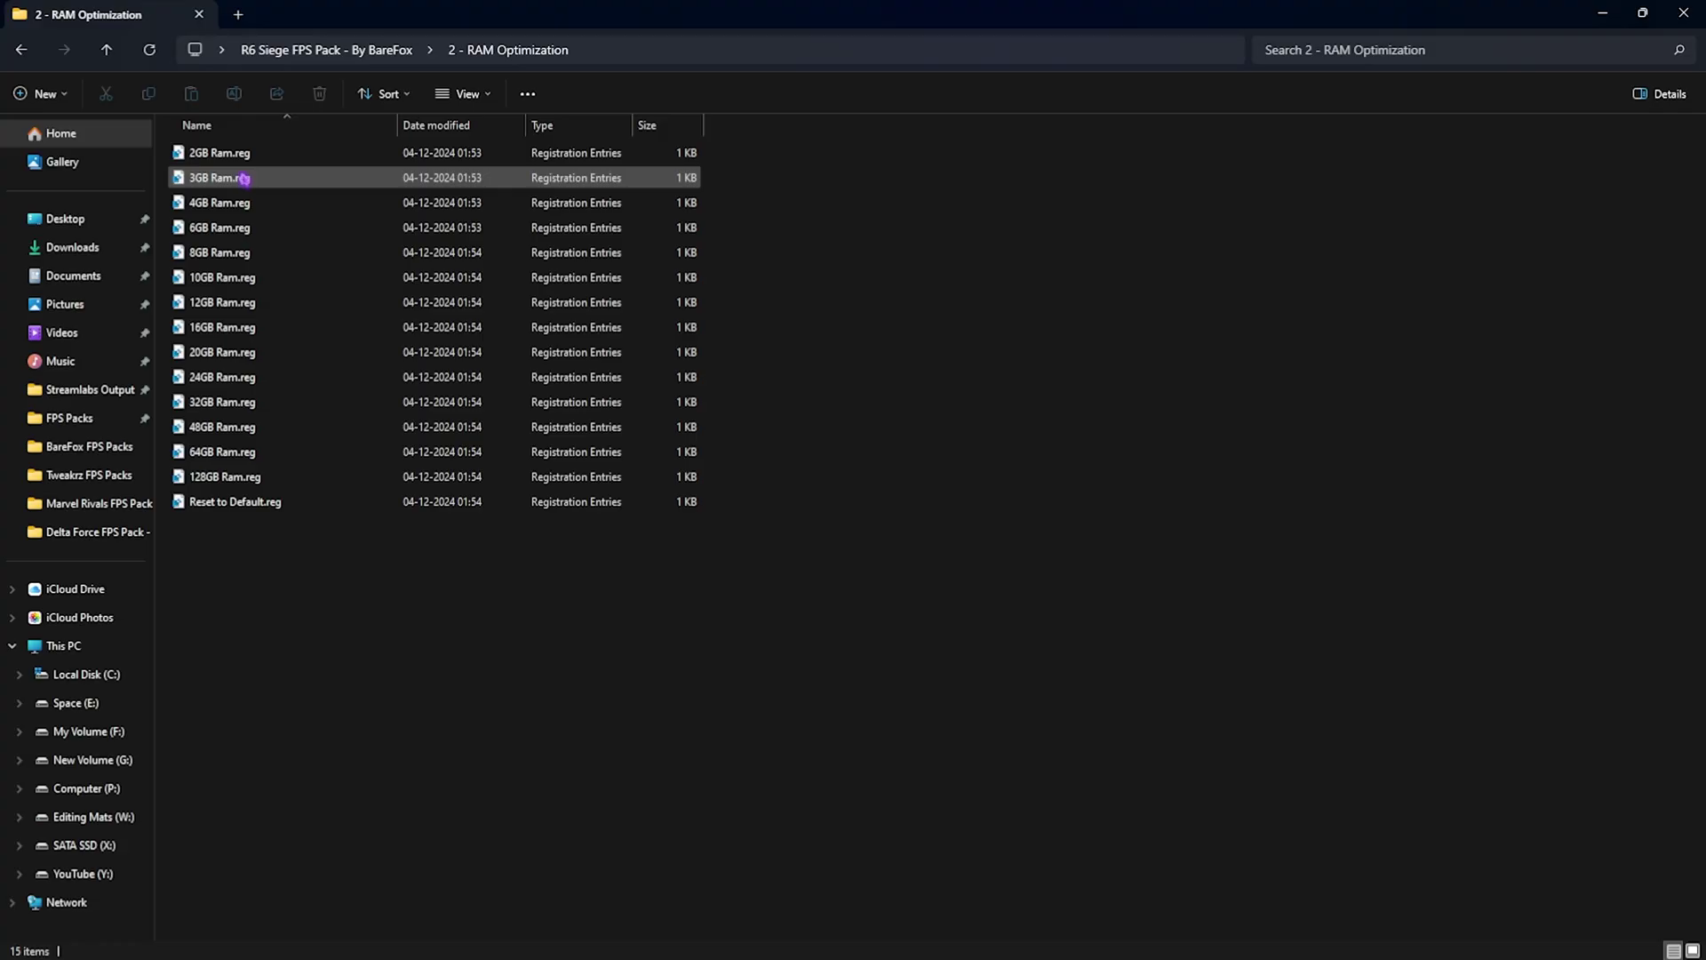
{"action": "key", "text": "super"}
{"action": "type", "text": "sys"}
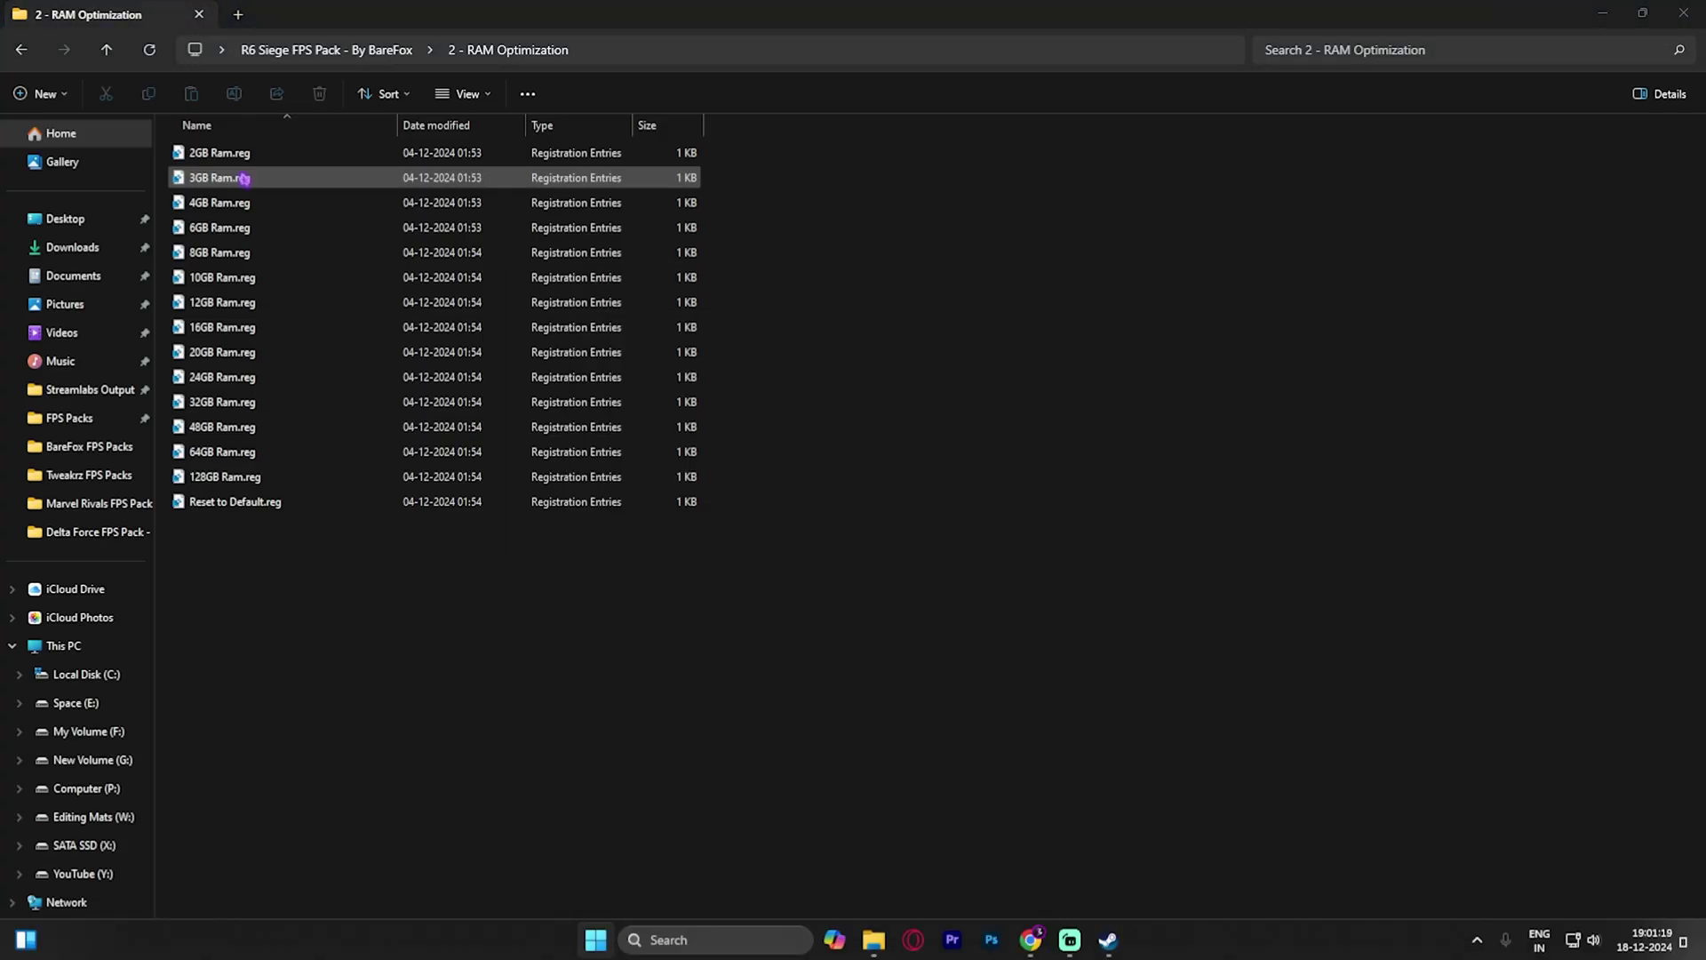
{"action": "left_click", "coordinate": [715, 434]}
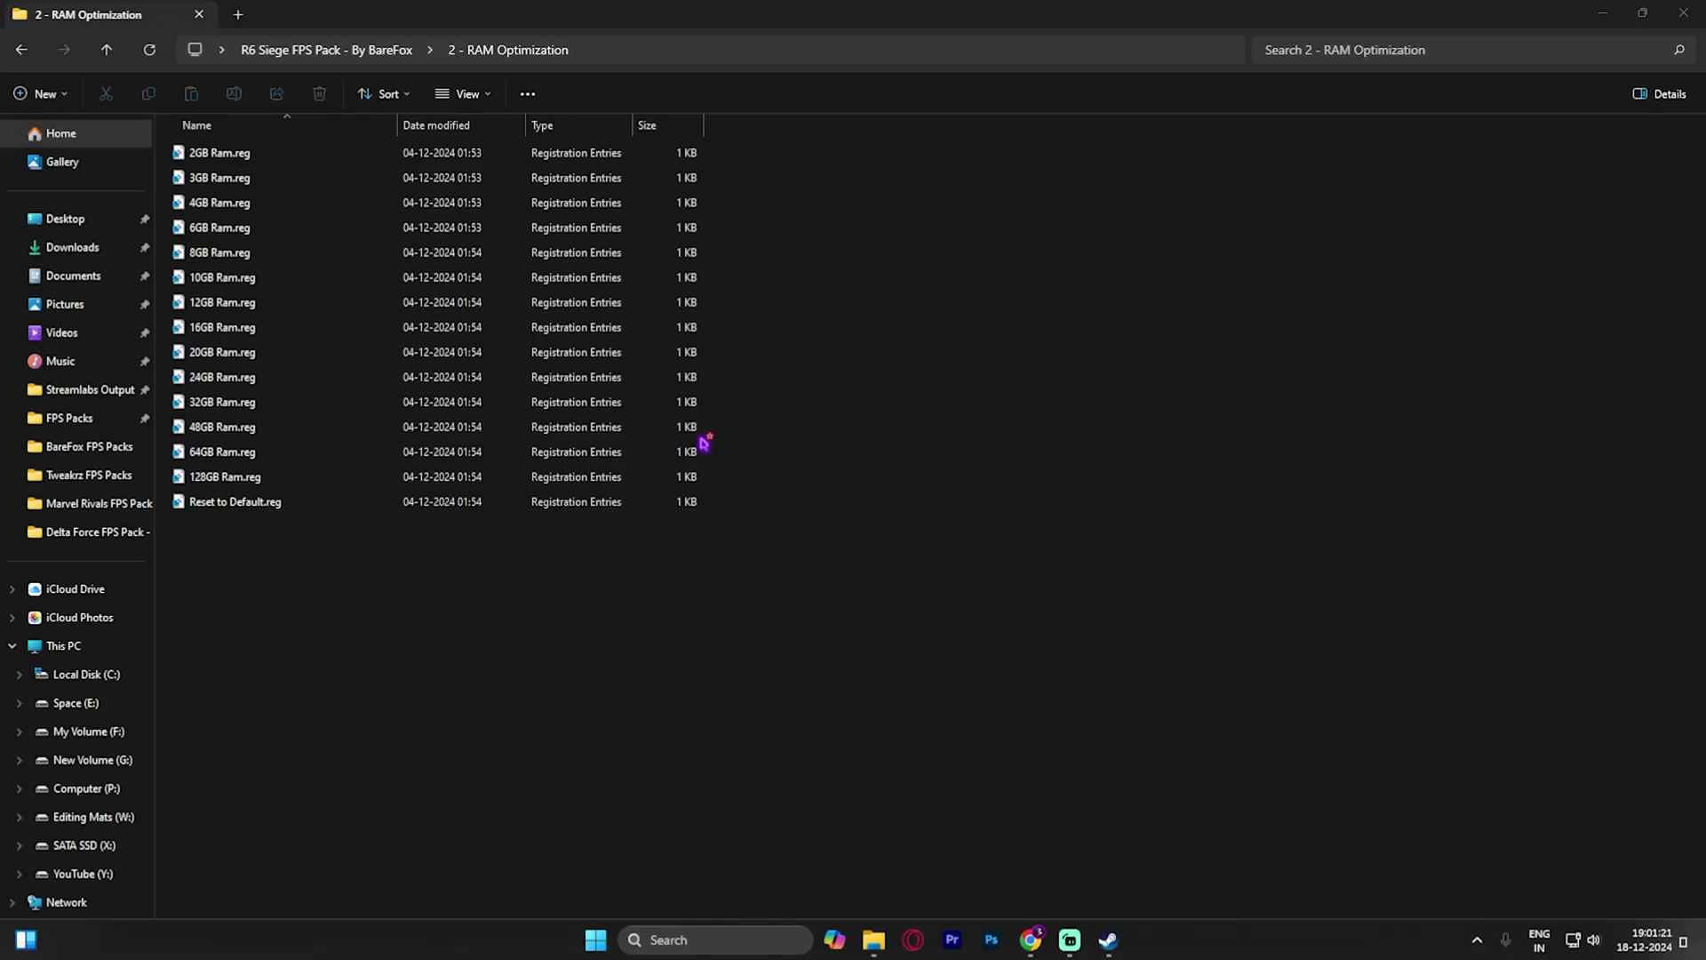
{"action": "left_click", "coordinate": [640, 633]}
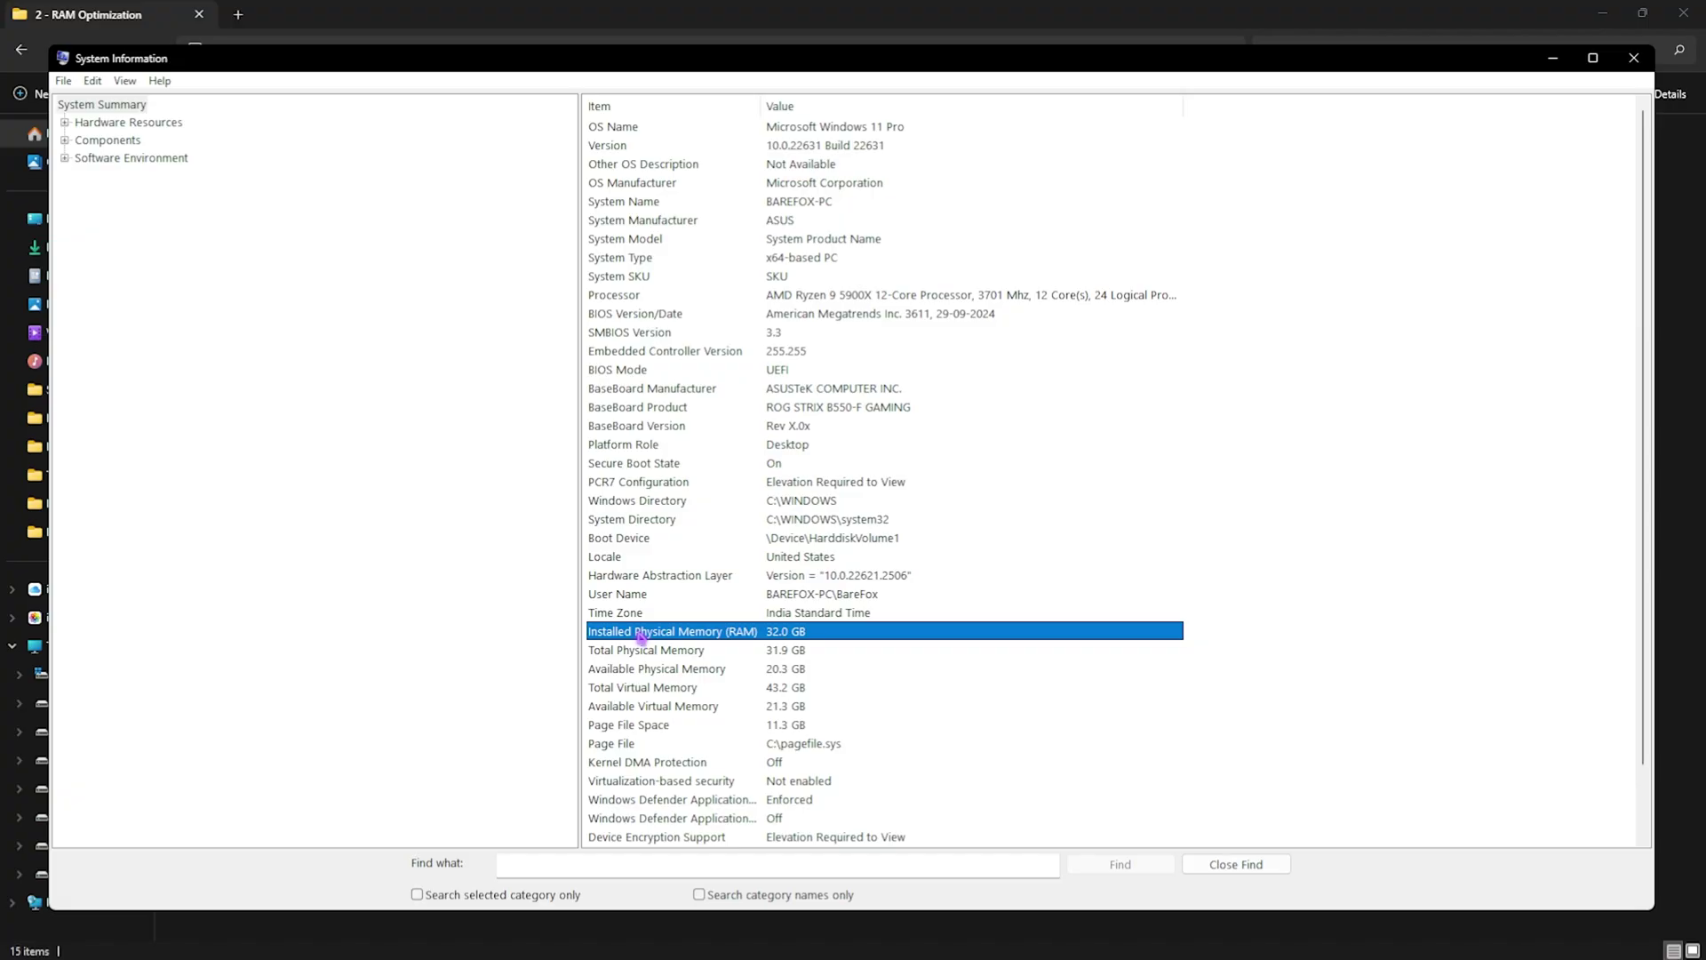
{"action": "left_click", "coordinate": [1620, 60]}
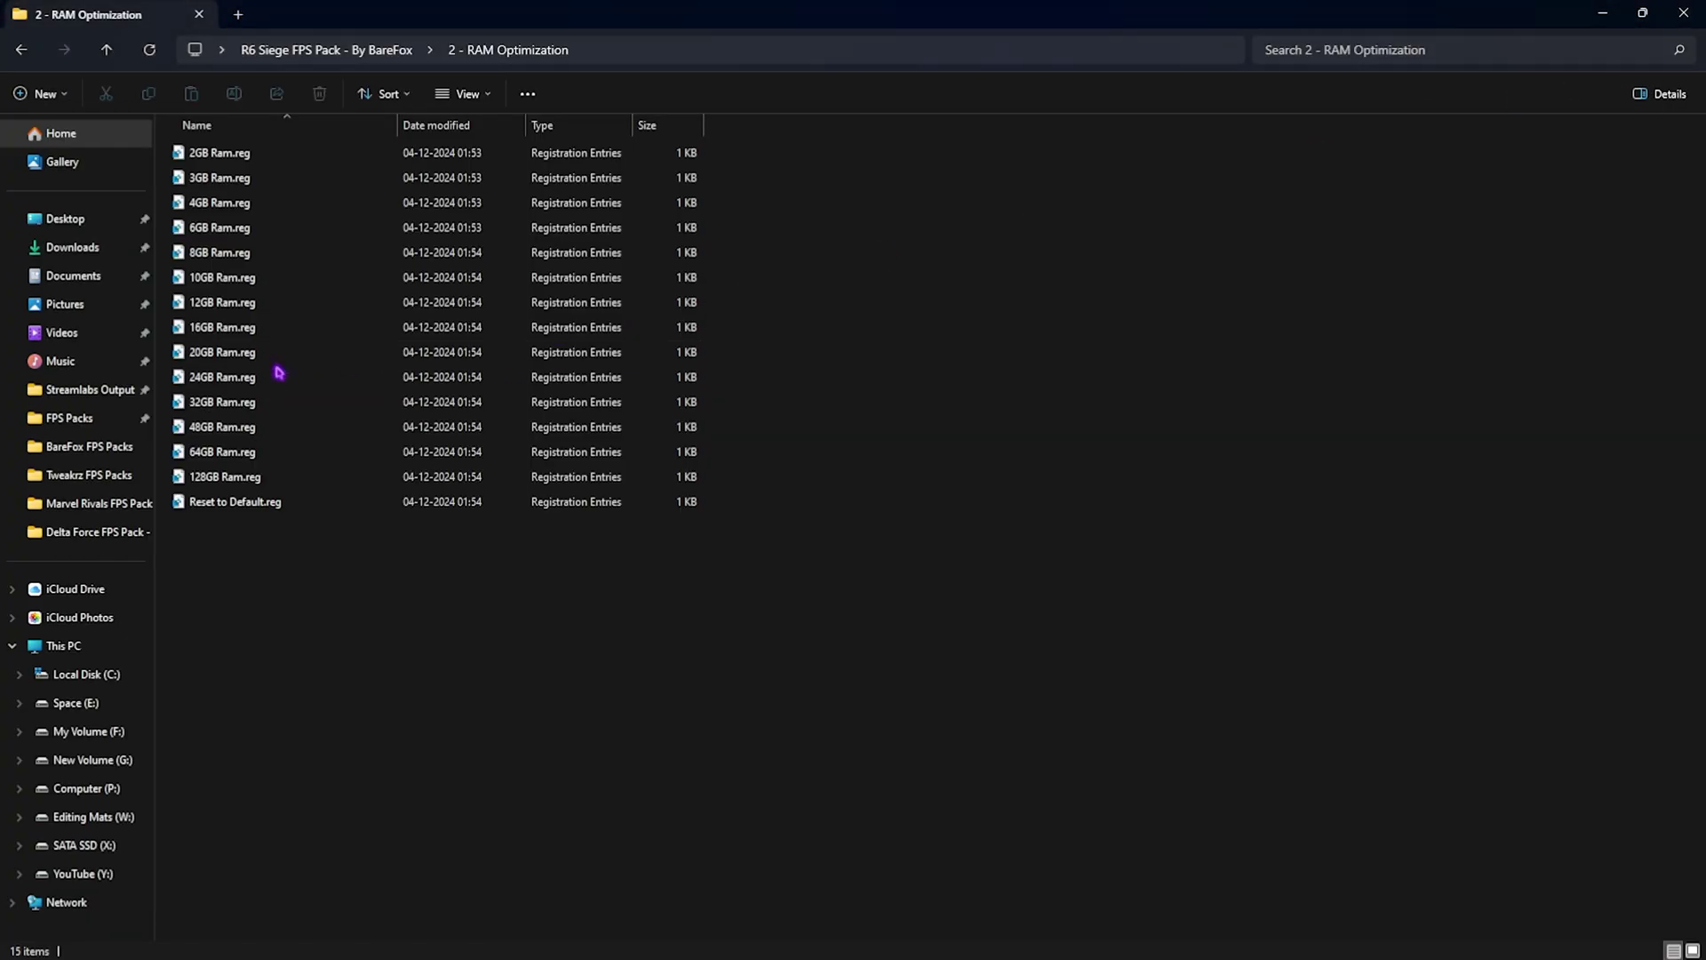
Step: Locate 32GB Ram.reg and Reset to Default.reg in the RAM optimization folder and return to the pack folder
{"action": "left_click", "coordinate": [262, 402]}
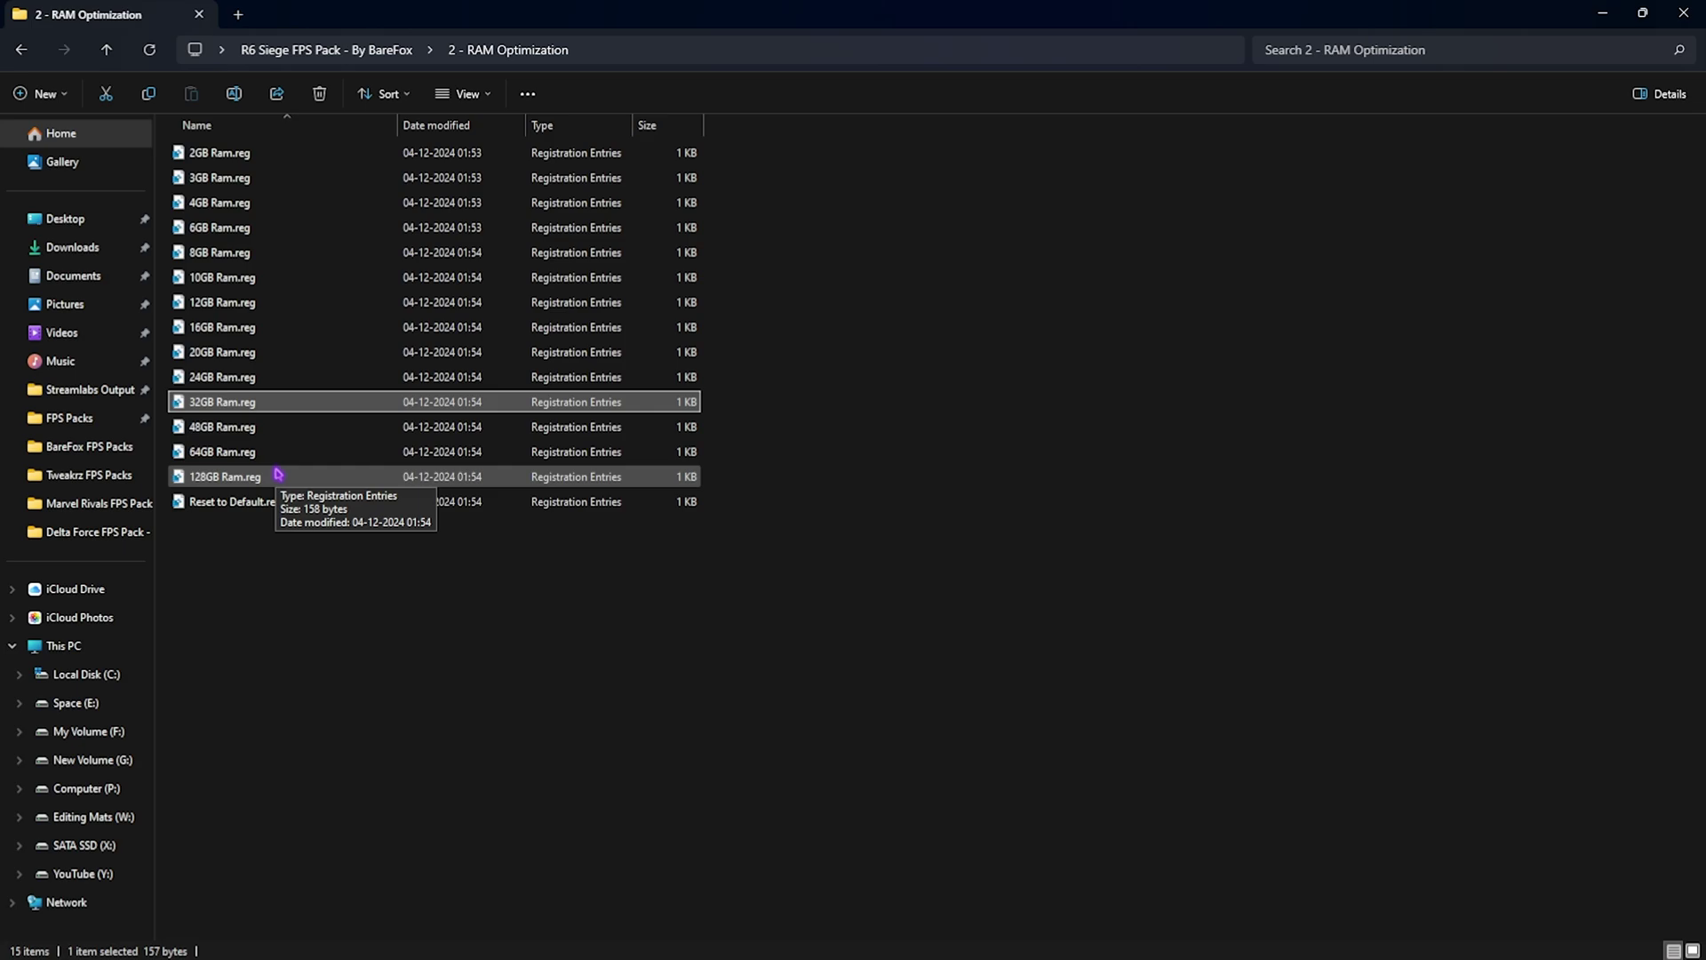
{"action": "left_click", "coordinate": [272, 503]}
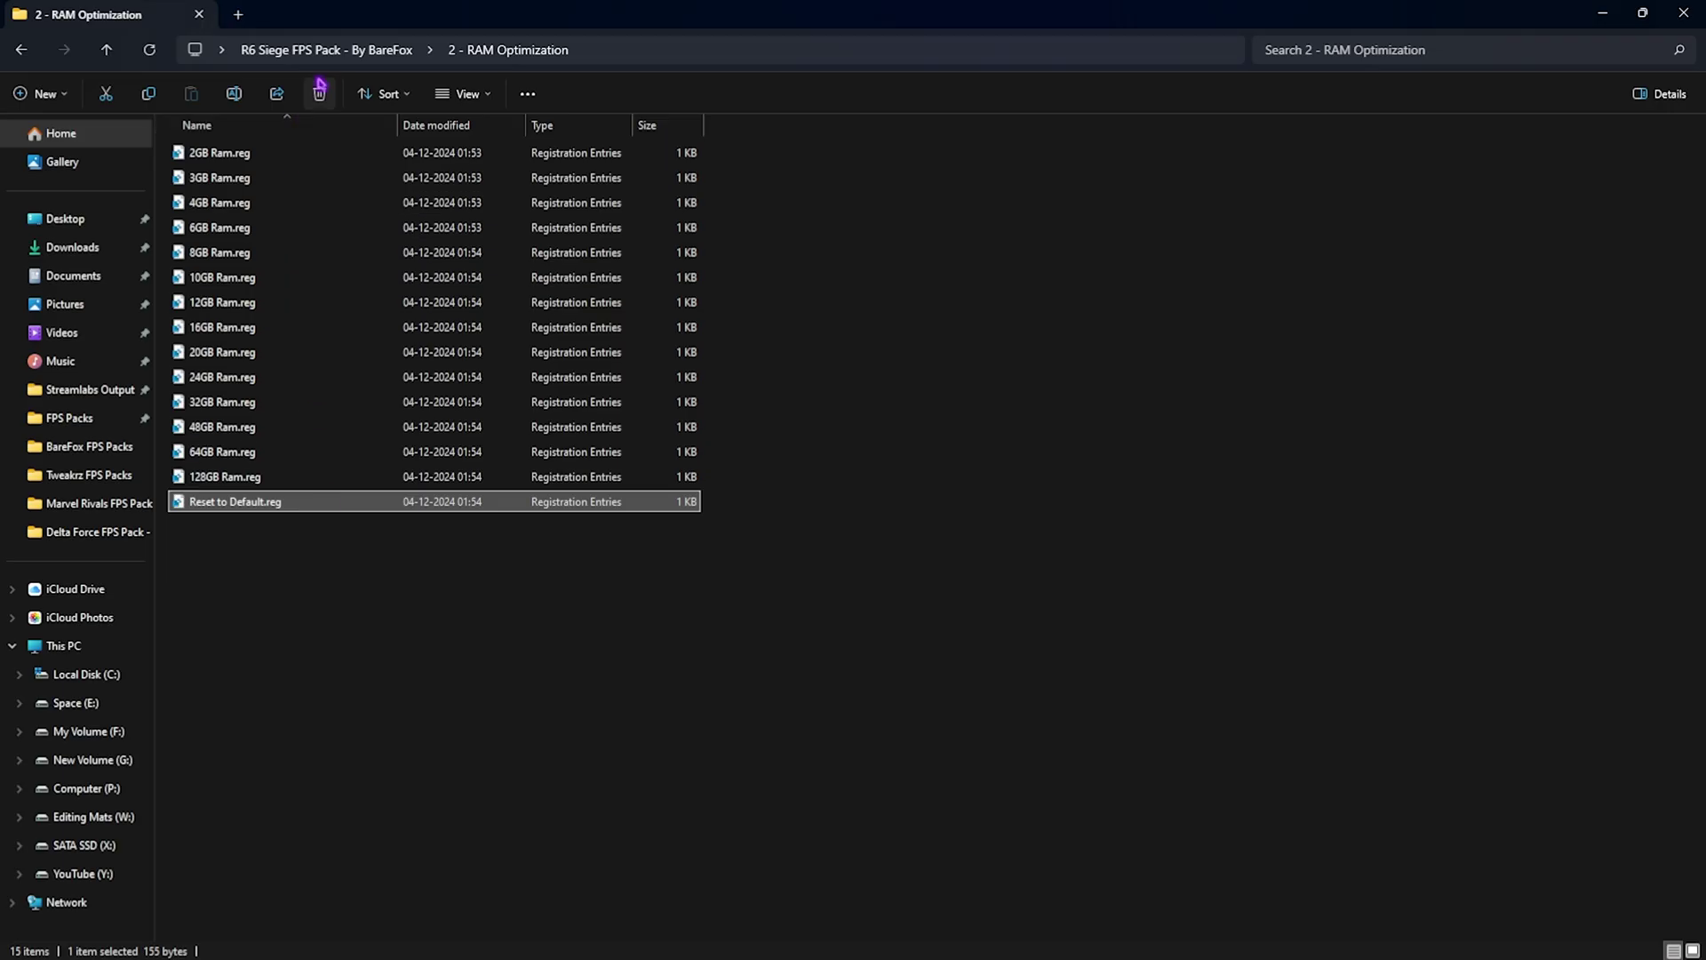
{"action": "key", "text": "alt+Up"}
Step: Examine the priority registry files in 3 - R6 Siege Priority and open the 4 - PC Optimization folder
{"action": "double_click", "coordinate": [230, 202]}
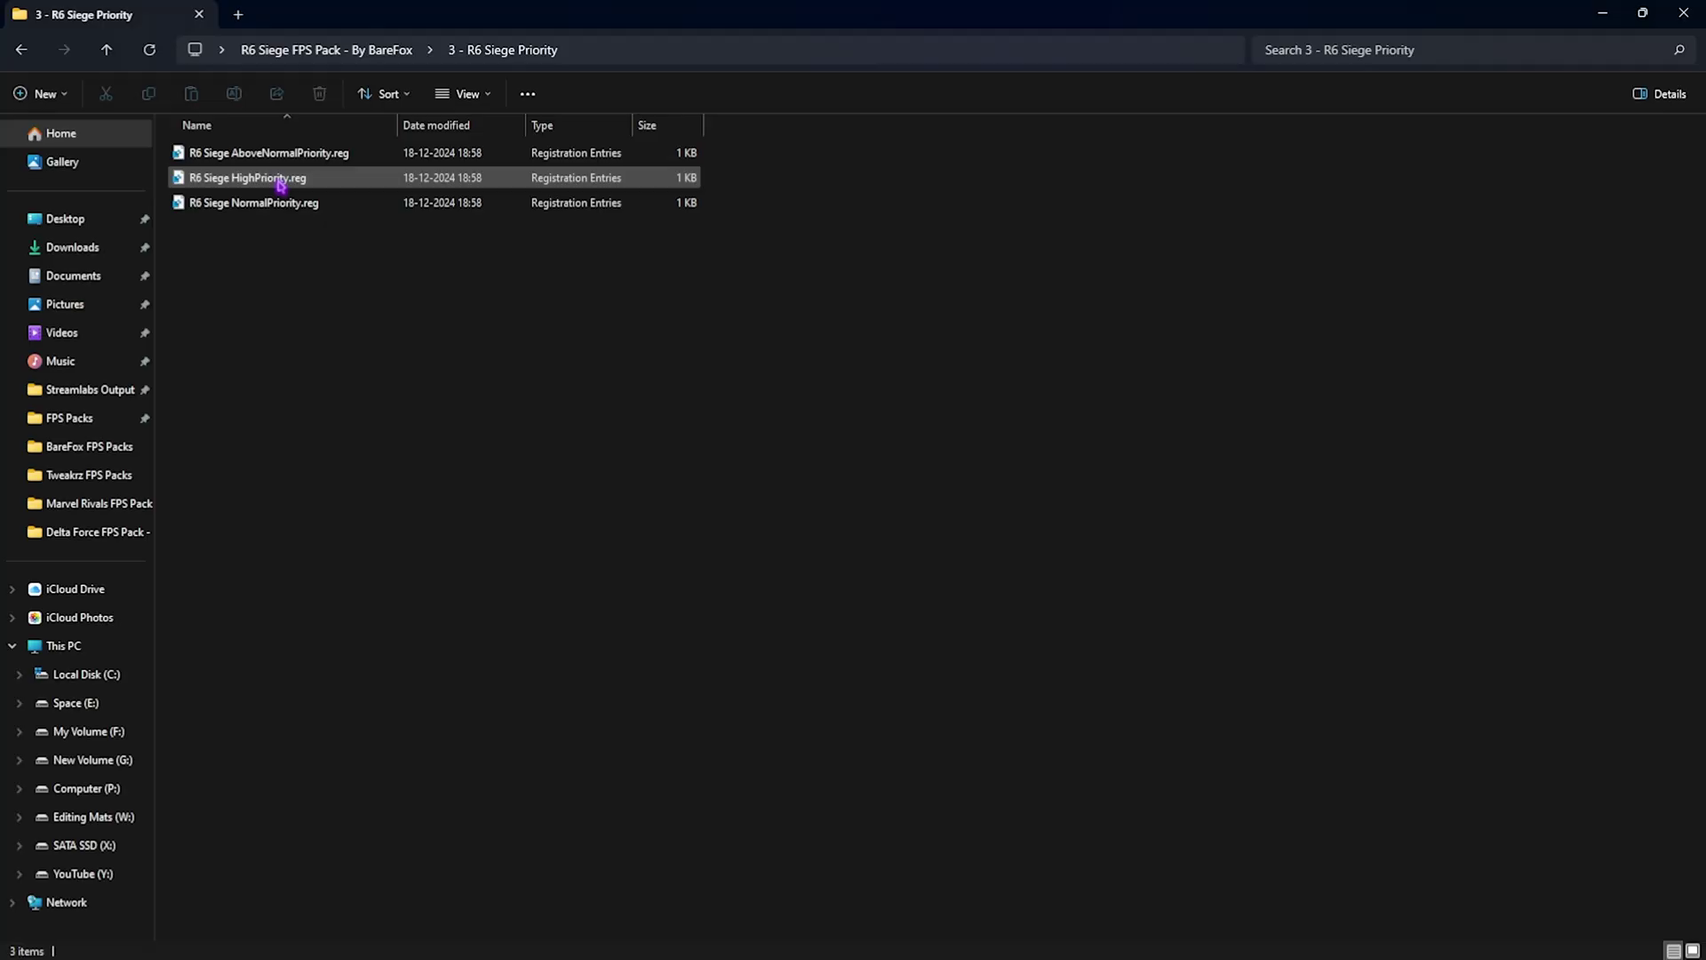
{"action": "left_click", "coordinate": [326, 49]}
{"action": "left_click", "coordinate": [231, 228]}
{"action": "double_click", "coordinate": [231, 229]}
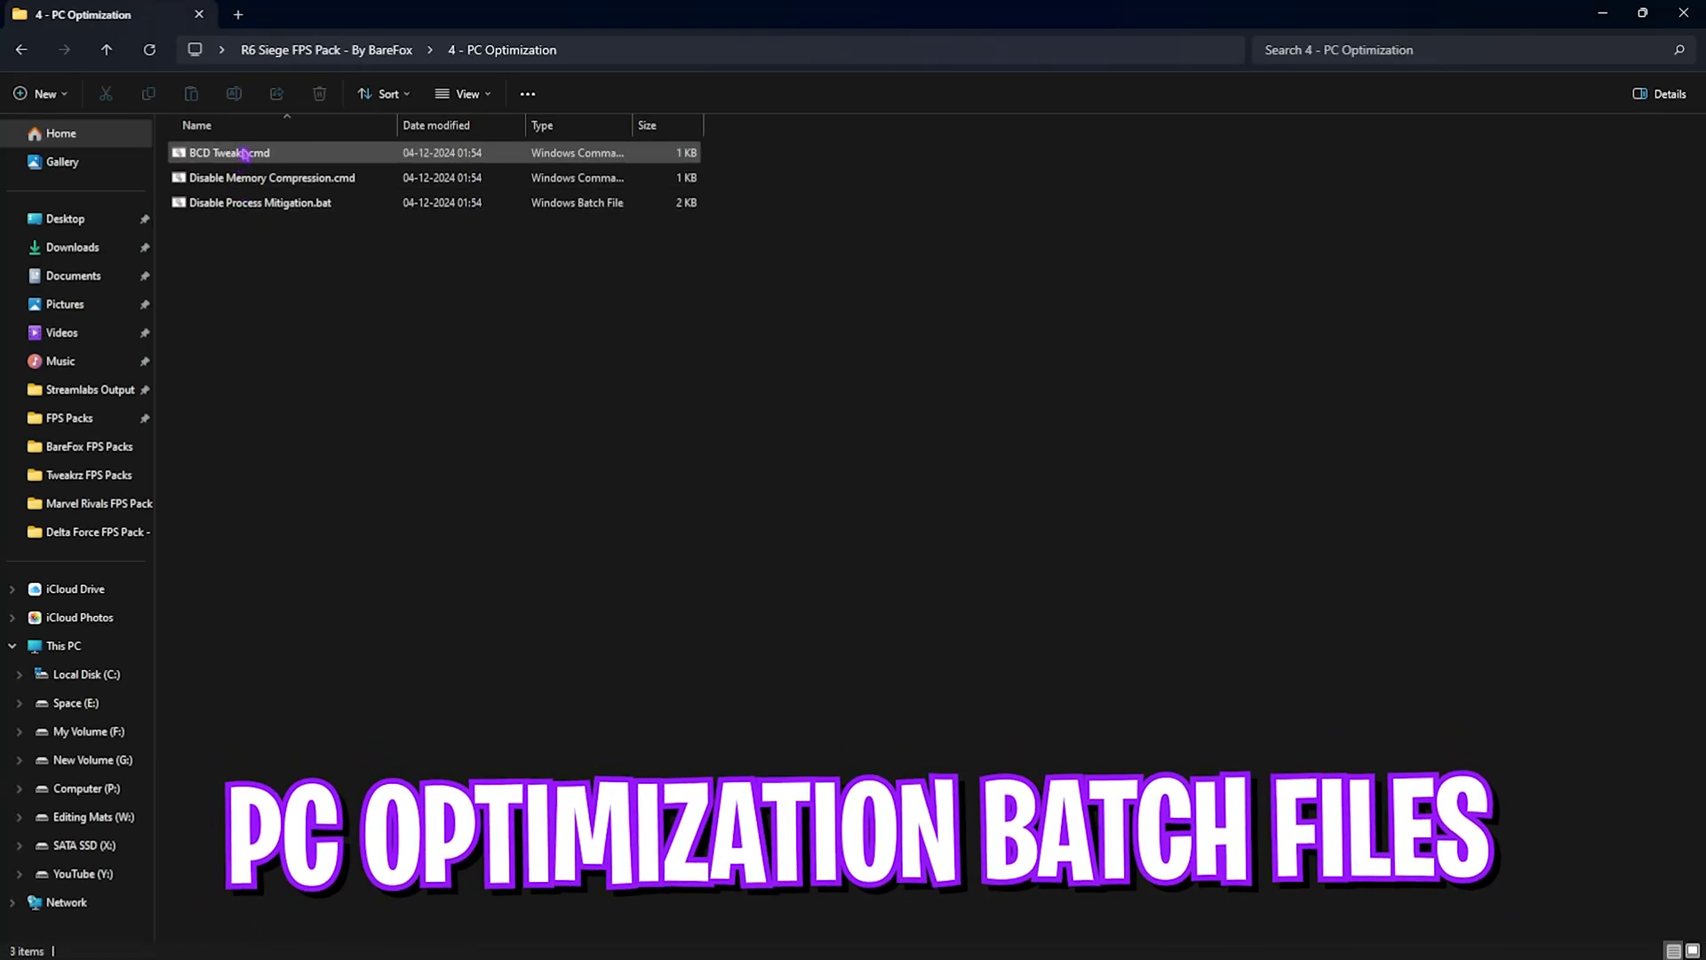
Step: Open BCD Tweaks.cmd for editing in Notepad, review its bcdedit commands, and close the file
{"action": "left_click_drag", "start_coordinate": [266, 229], "coordinate": [252, 153]}
{"action": "left_click", "coordinate": [267, 218]}
{"action": "left_click", "coordinate": [255, 153]}
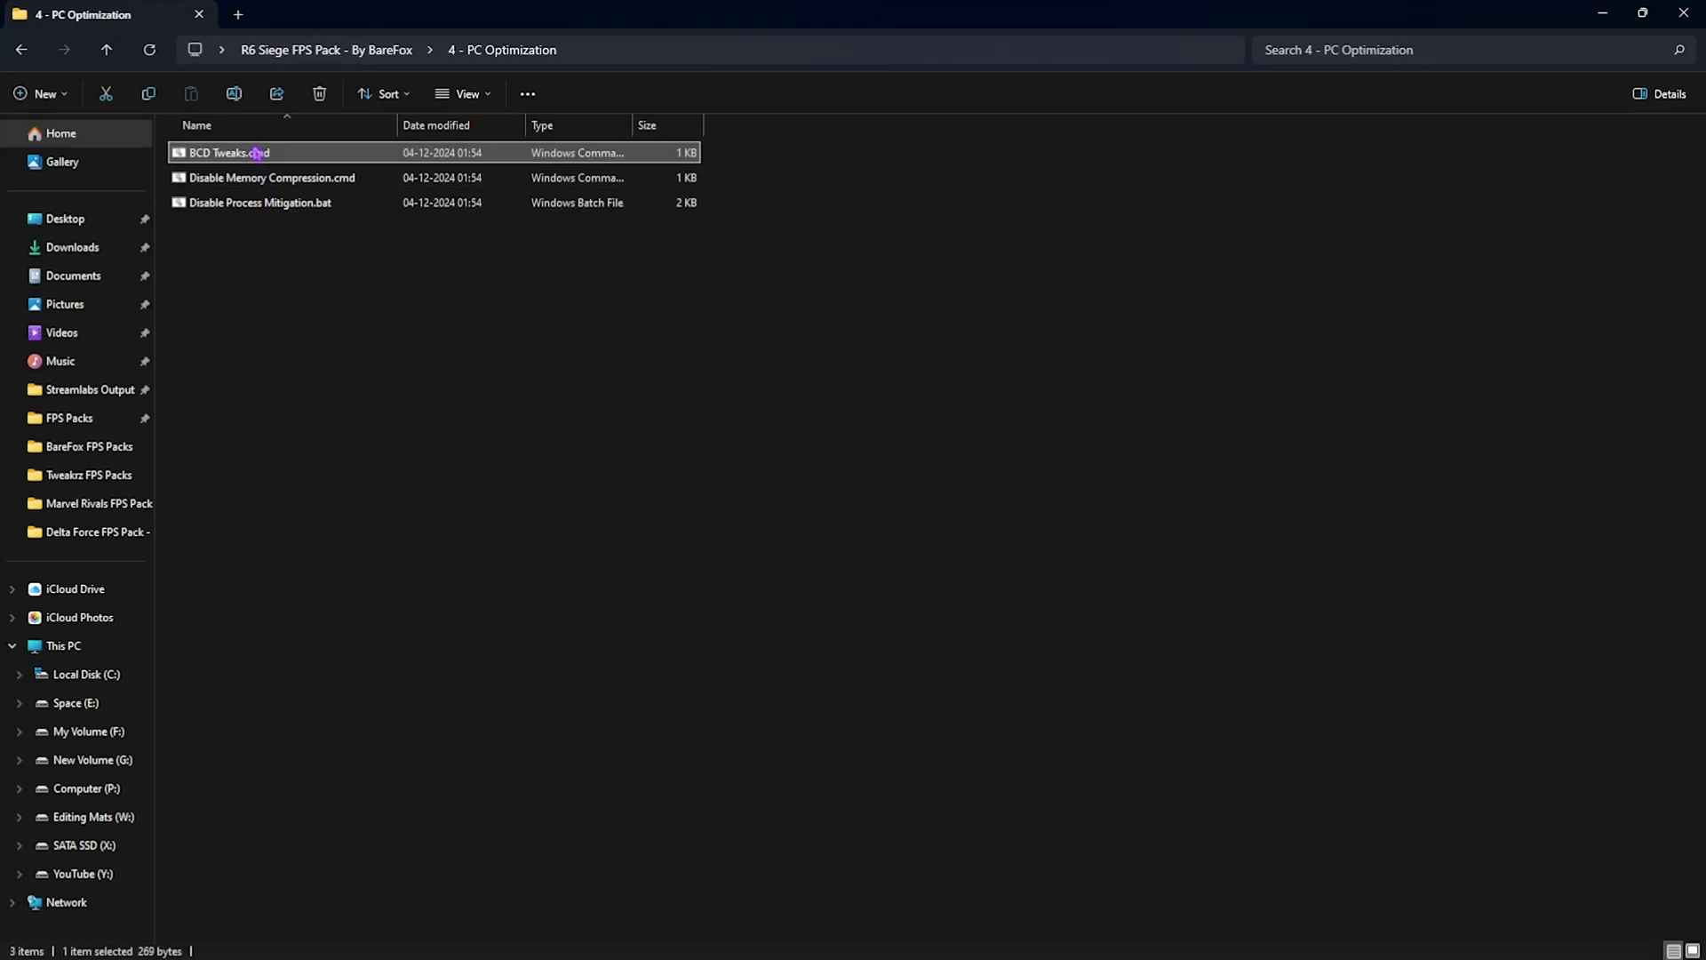
{"action": "right_click", "coordinate": [255, 152]}
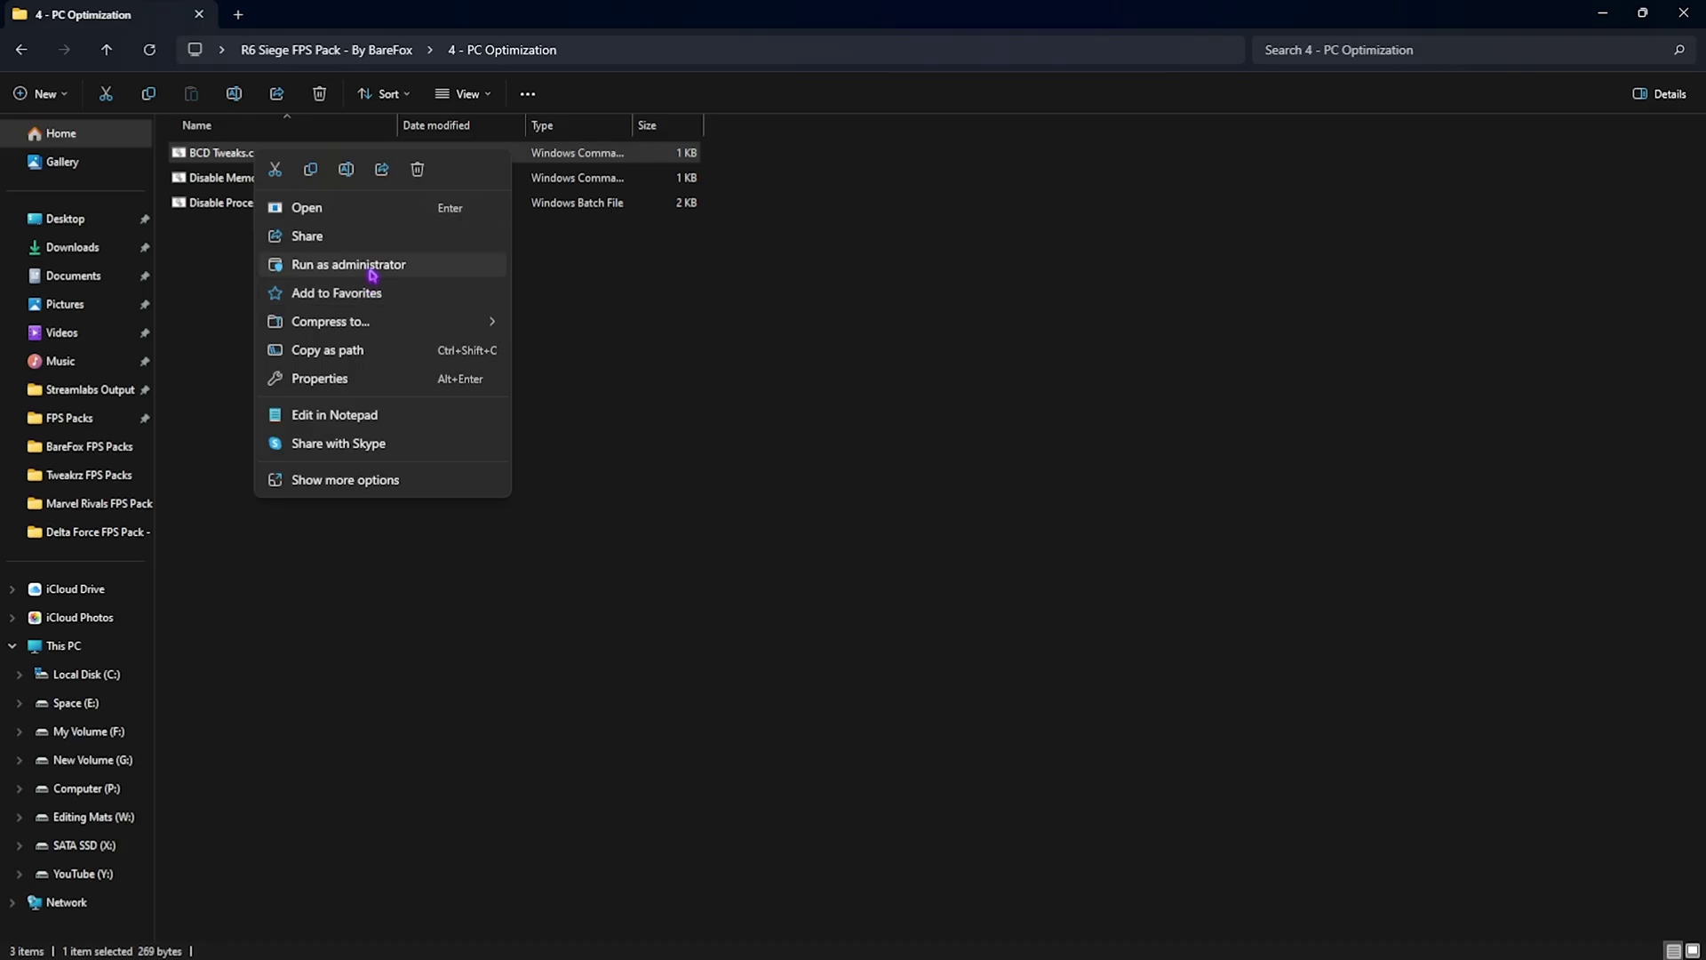
{"action": "left_click", "coordinate": [334, 414]}
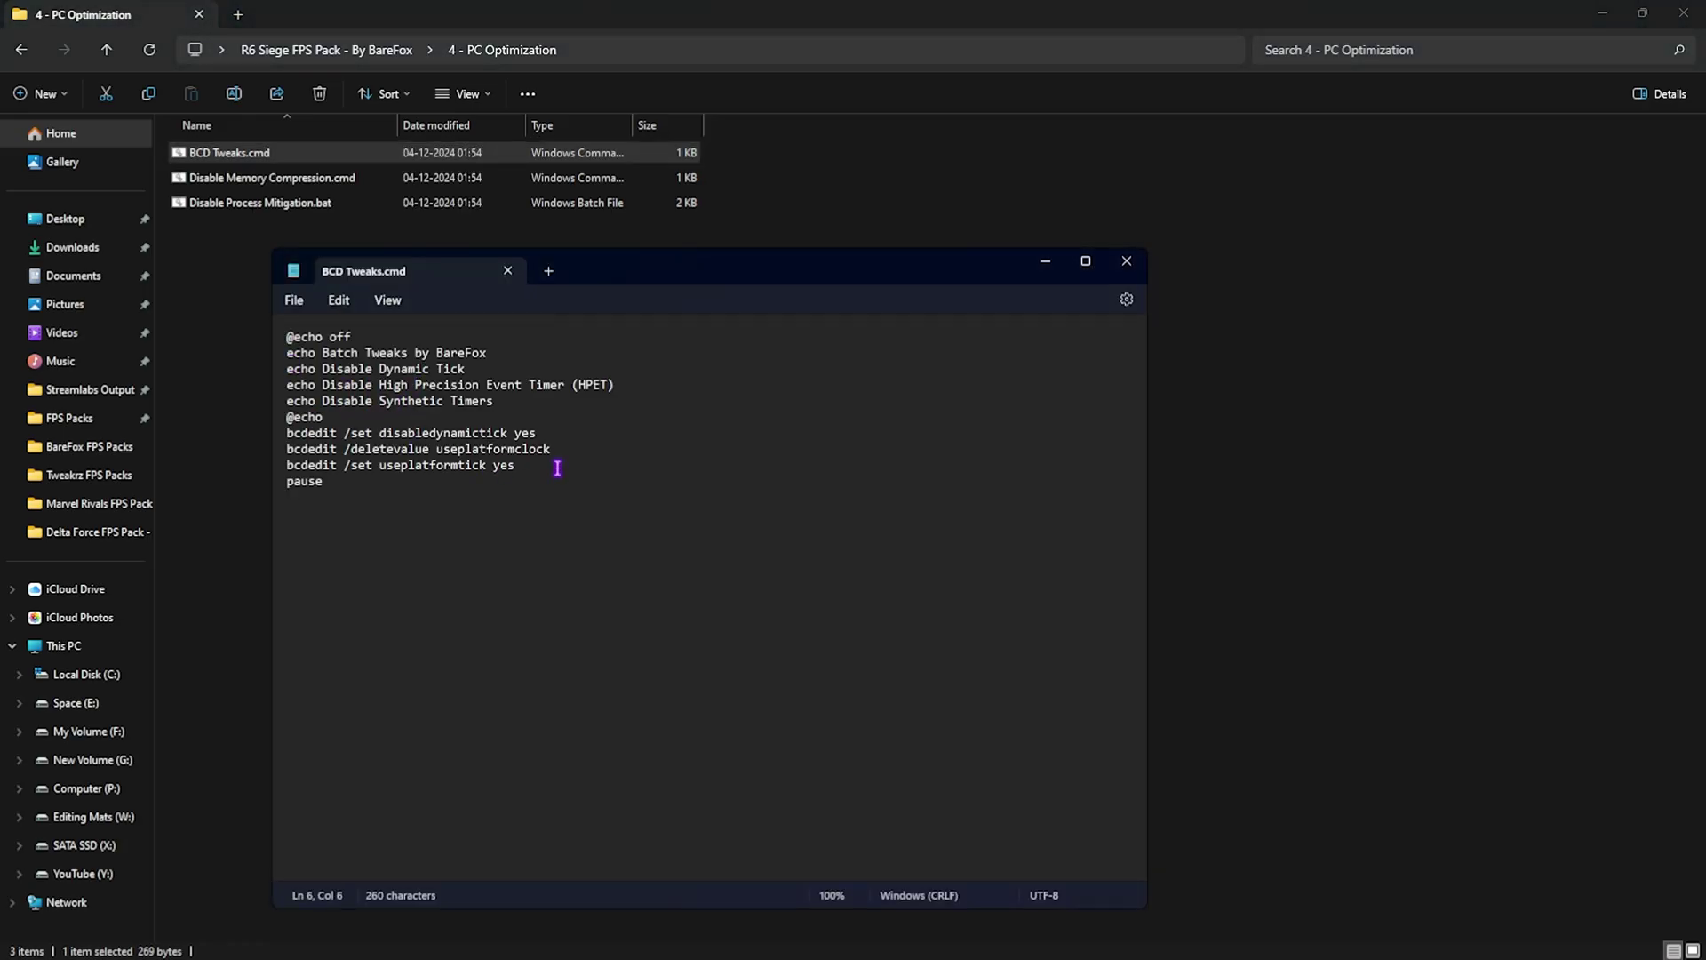
{"action": "left_click_drag", "start_coordinate": [557, 469], "coordinate": [322, 356]}
{"action": "left_click", "coordinate": [353, 424]}
{"action": "left_click_drag", "start_coordinate": [506, 468], "coordinate": [286, 434]}
{"action": "left_click", "coordinate": [367, 451]}
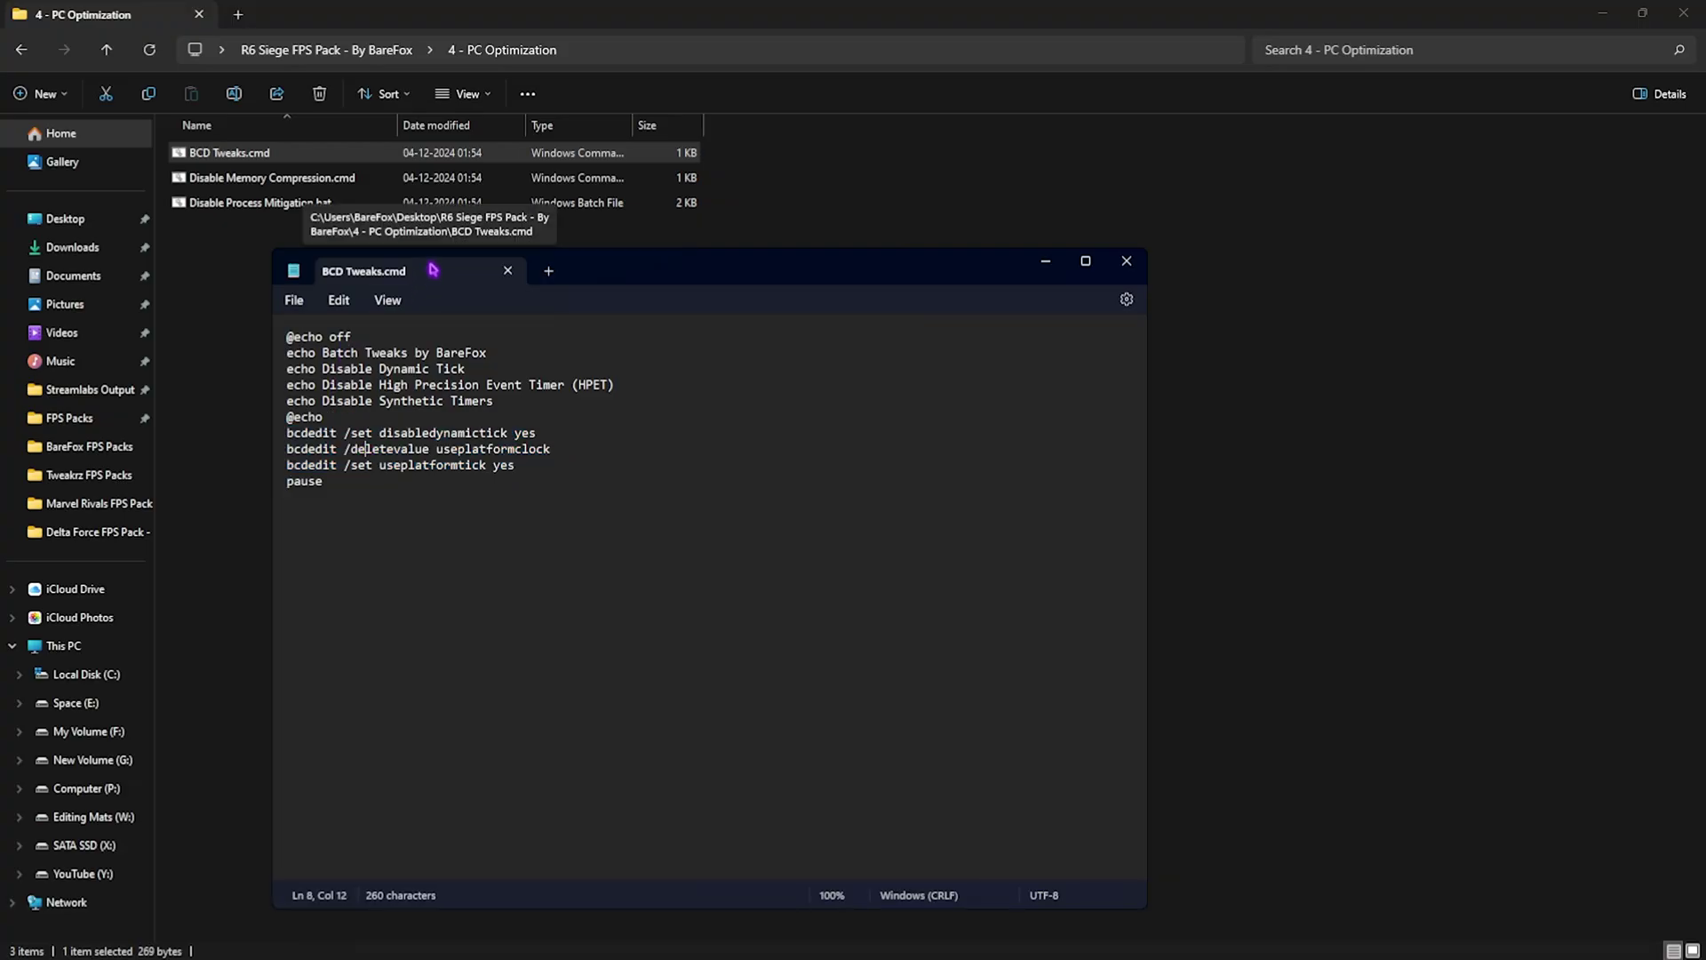
{"action": "left_click", "coordinate": [508, 271]}
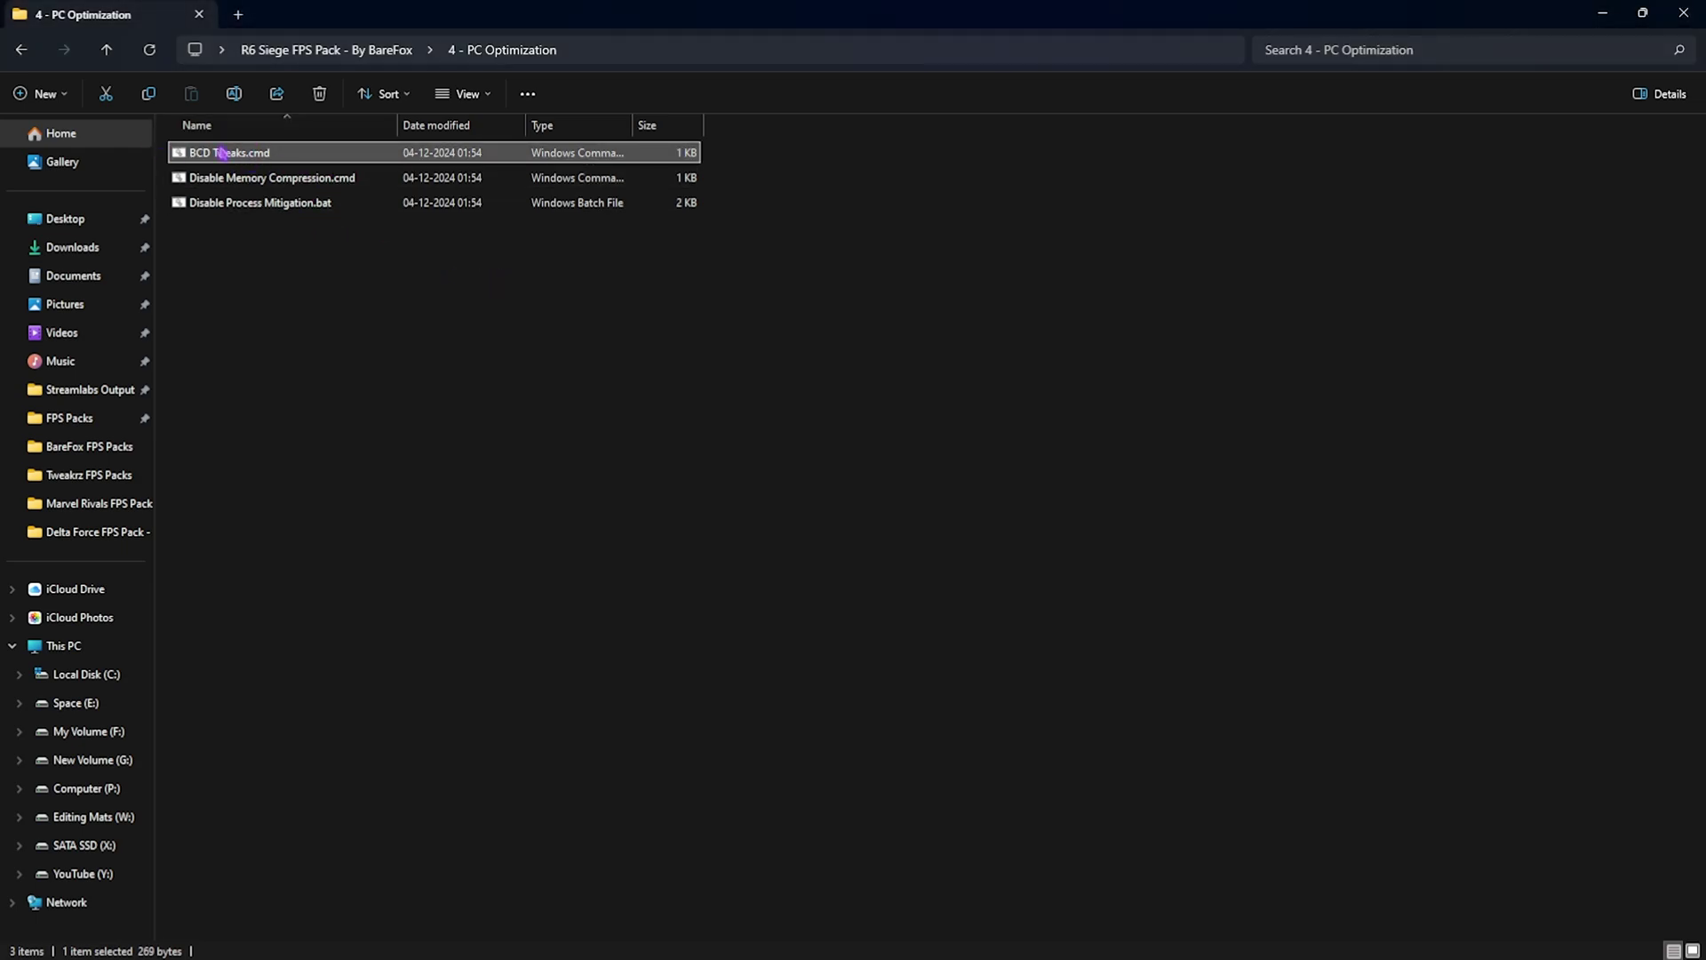
Step: Locate Disable Memory Compression.cmd and Disable Process Mitigation.bat and return to the pack folder
{"action": "left_click", "coordinate": [281, 178]}
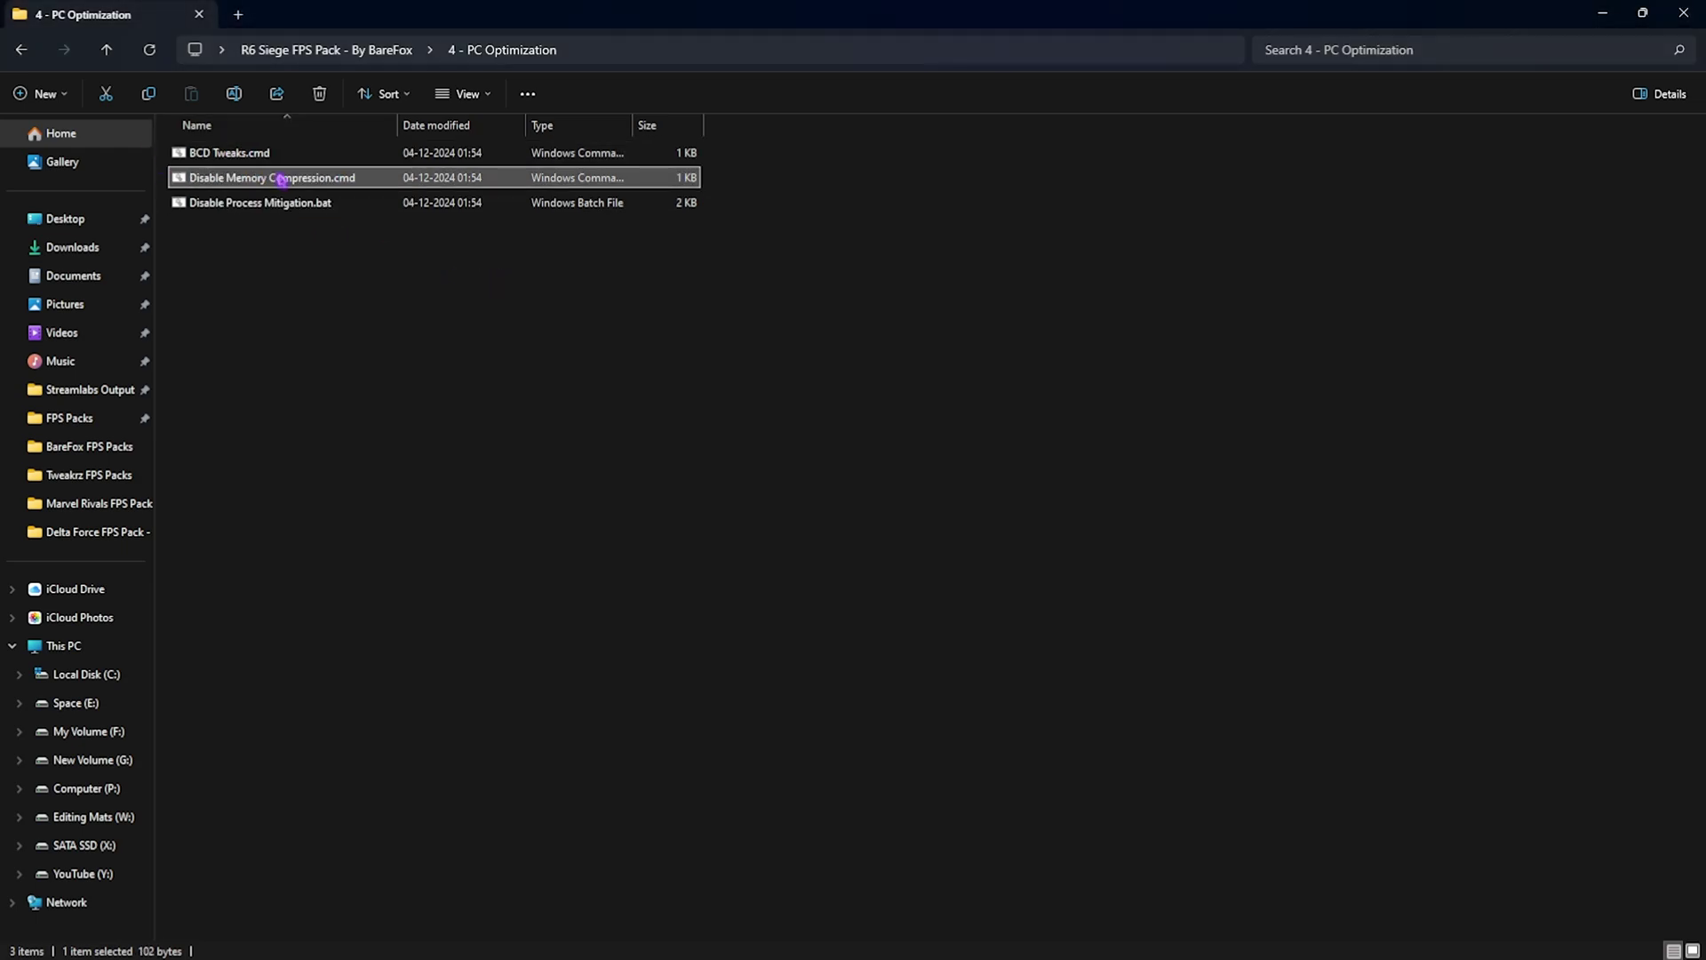
{"action": "left_click", "coordinate": [222, 206]}
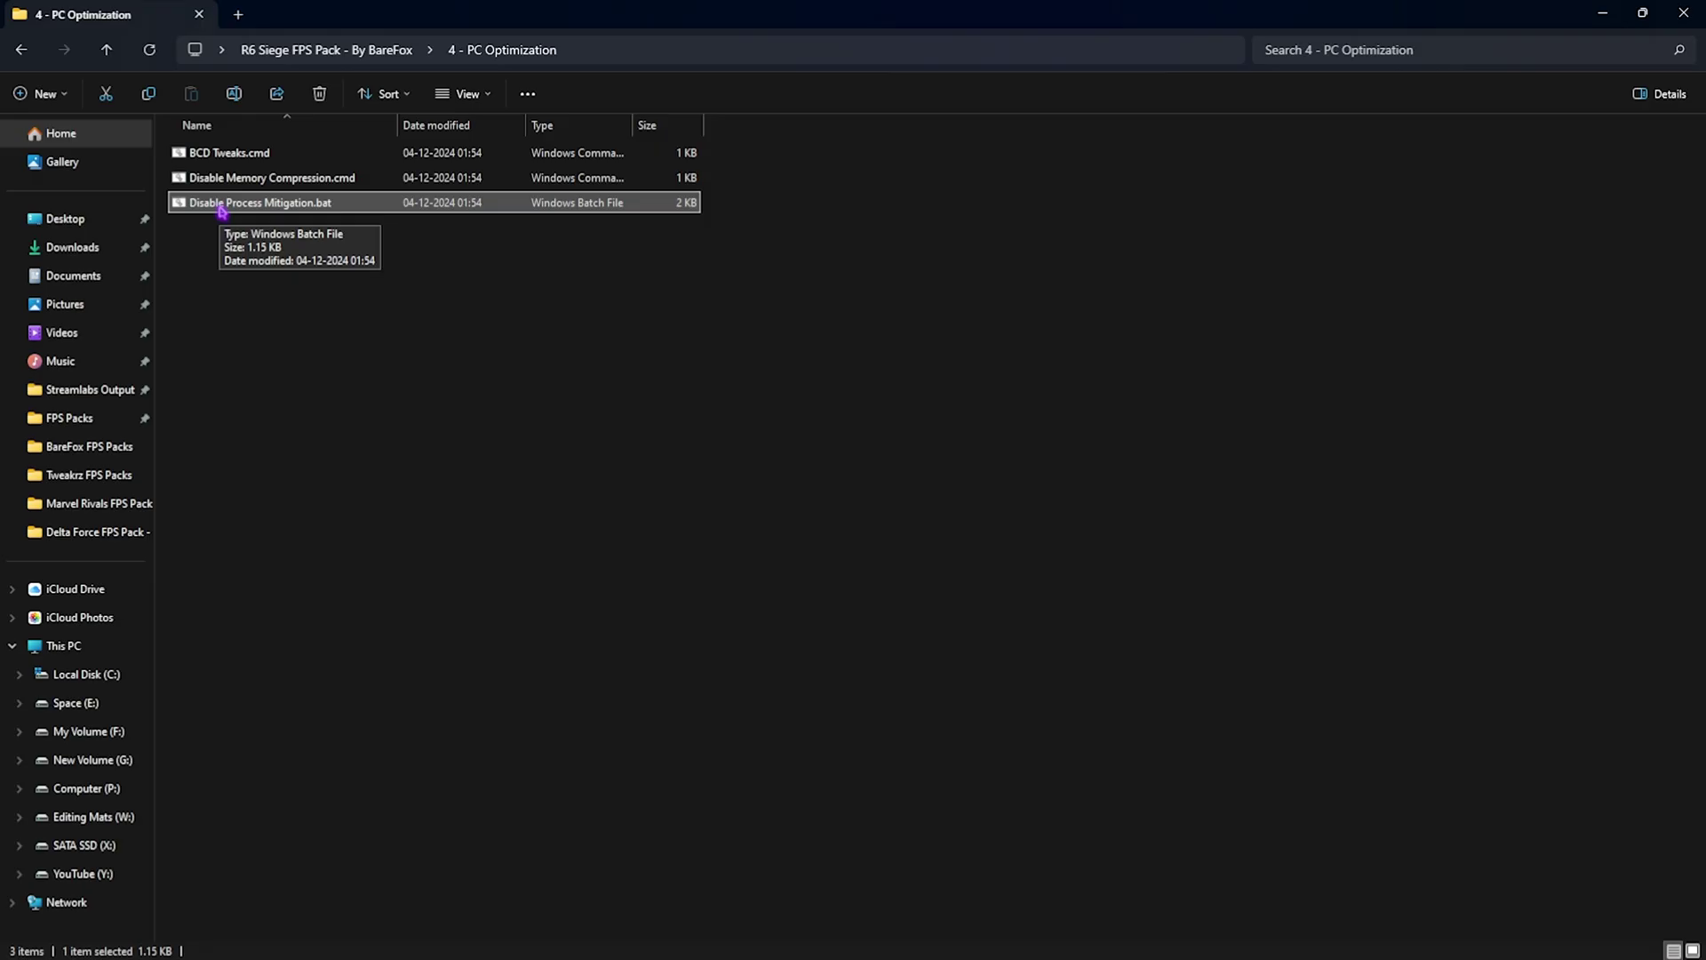
{"action": "left_click", "coordinate": [303, 359]}
{"action": "right_click", "coordinate": [281, 158]}
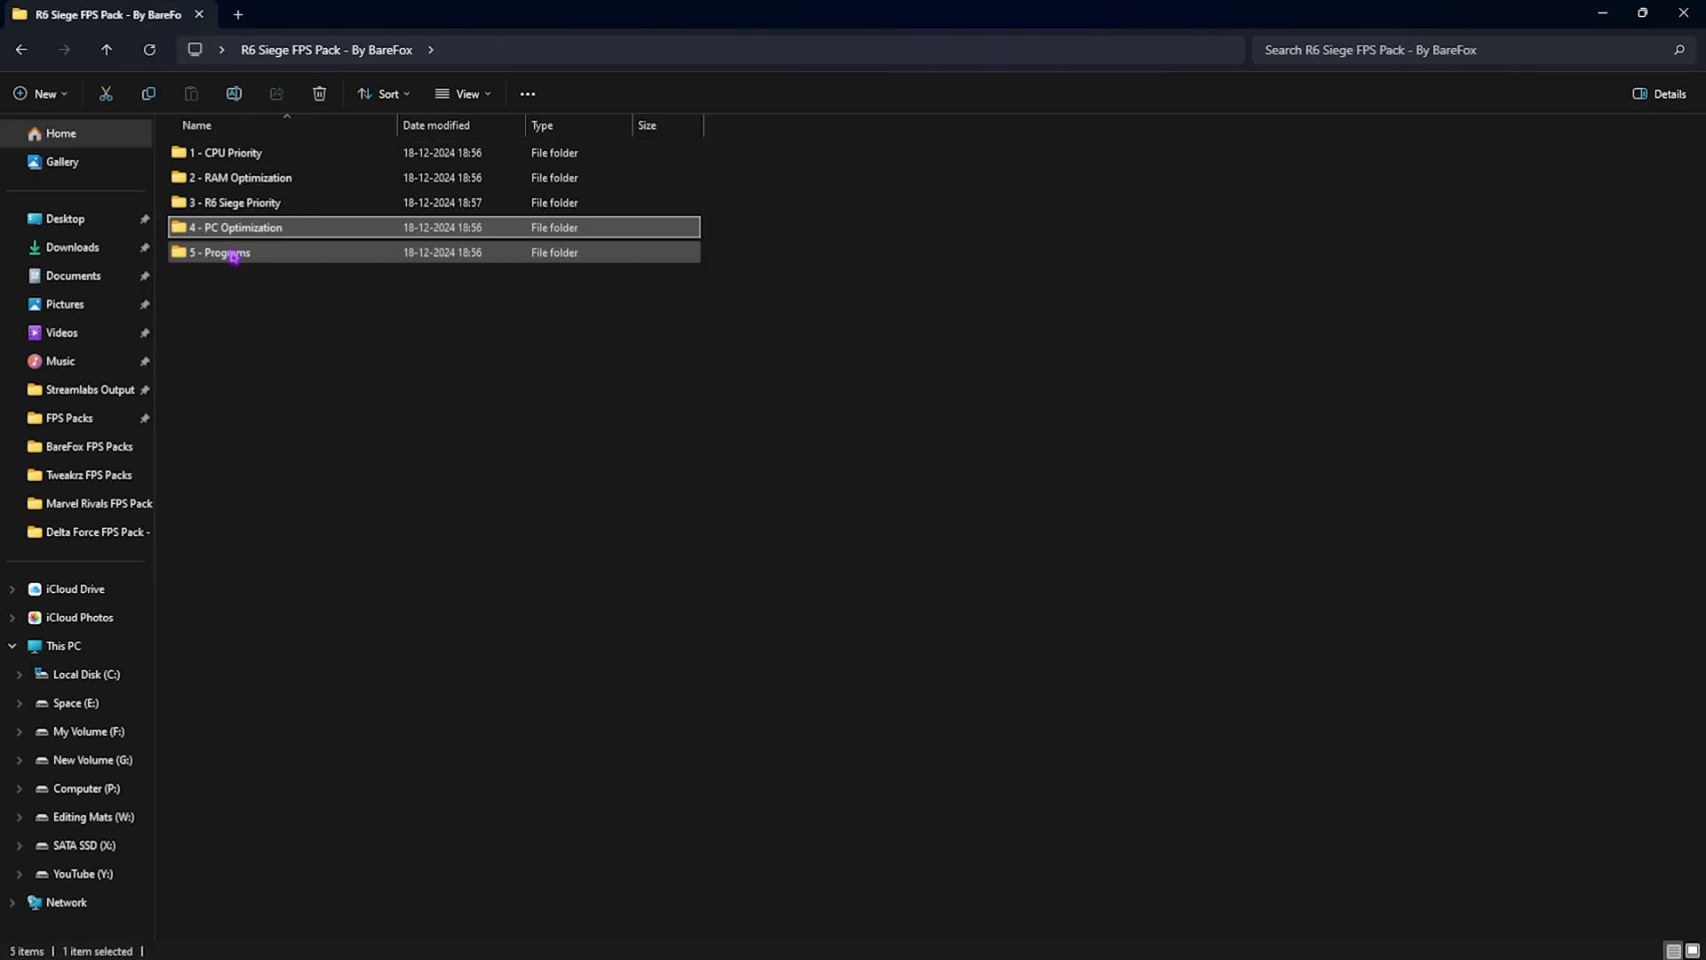
Step: Run Clean Temporary Files.bat from the 5 - Programs folder as administrator and confirm deleting all temporary files
{"action": "double_click", "coordinate": [228, 256]}
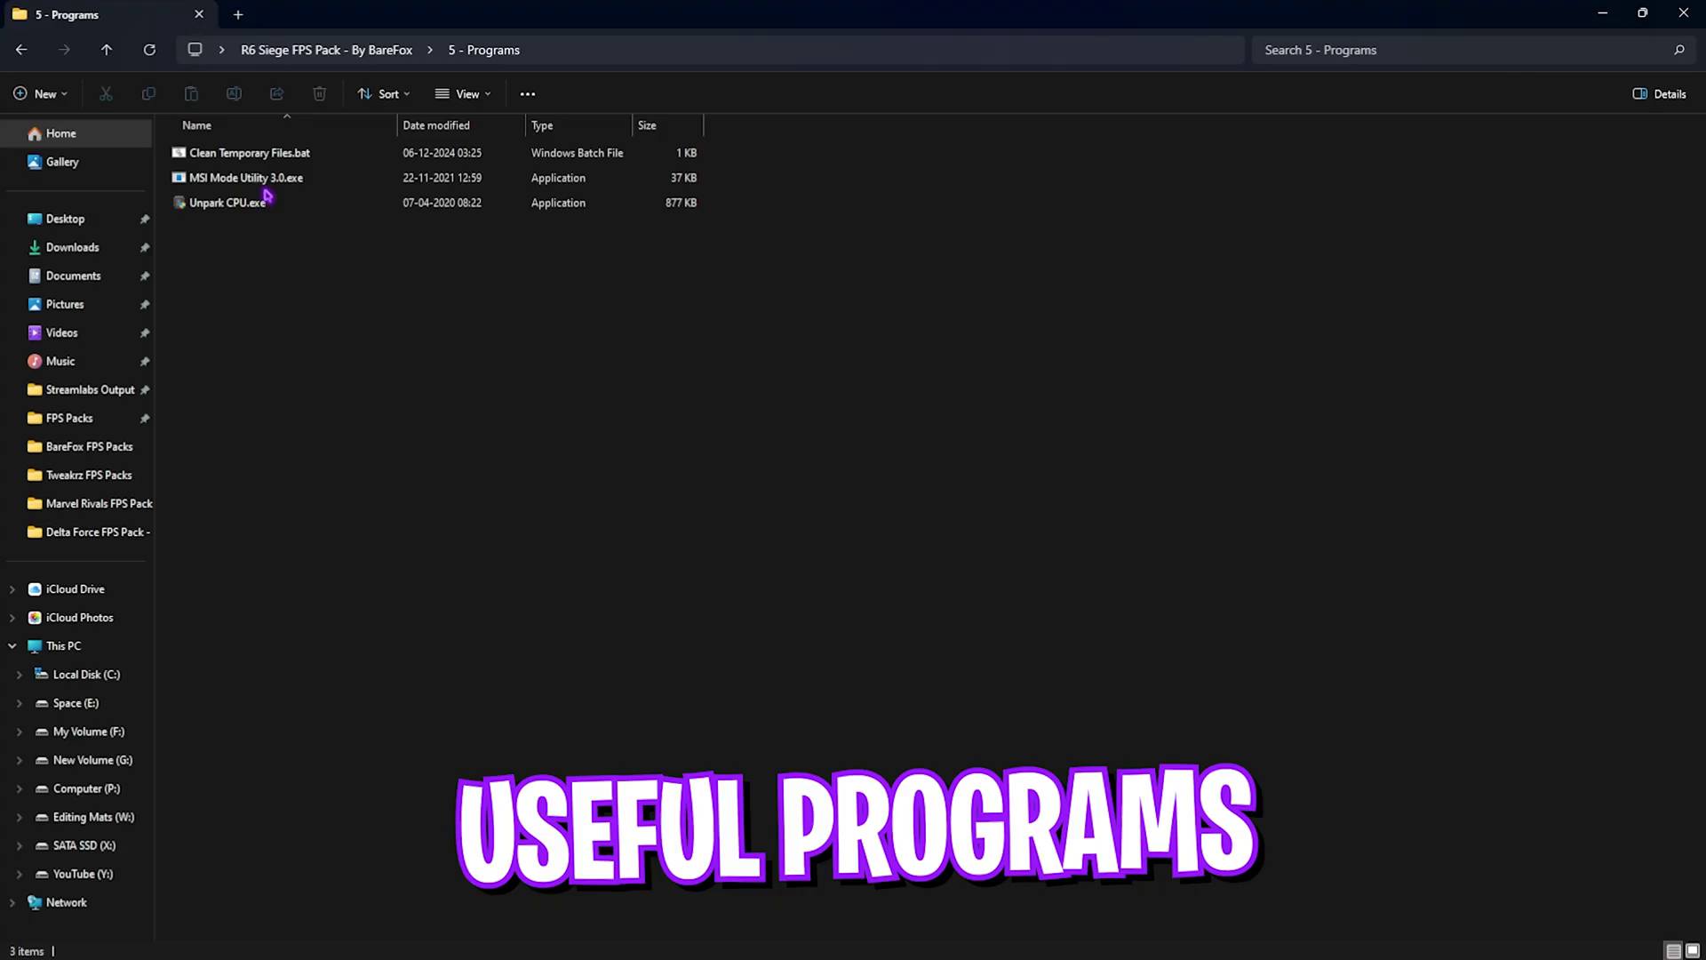
{"action": "left_click_drag", "start_coordinate": [270, 236], "coordinate": [271, 134]}
{"action": "left_click", "coordinate": [285, 255]}
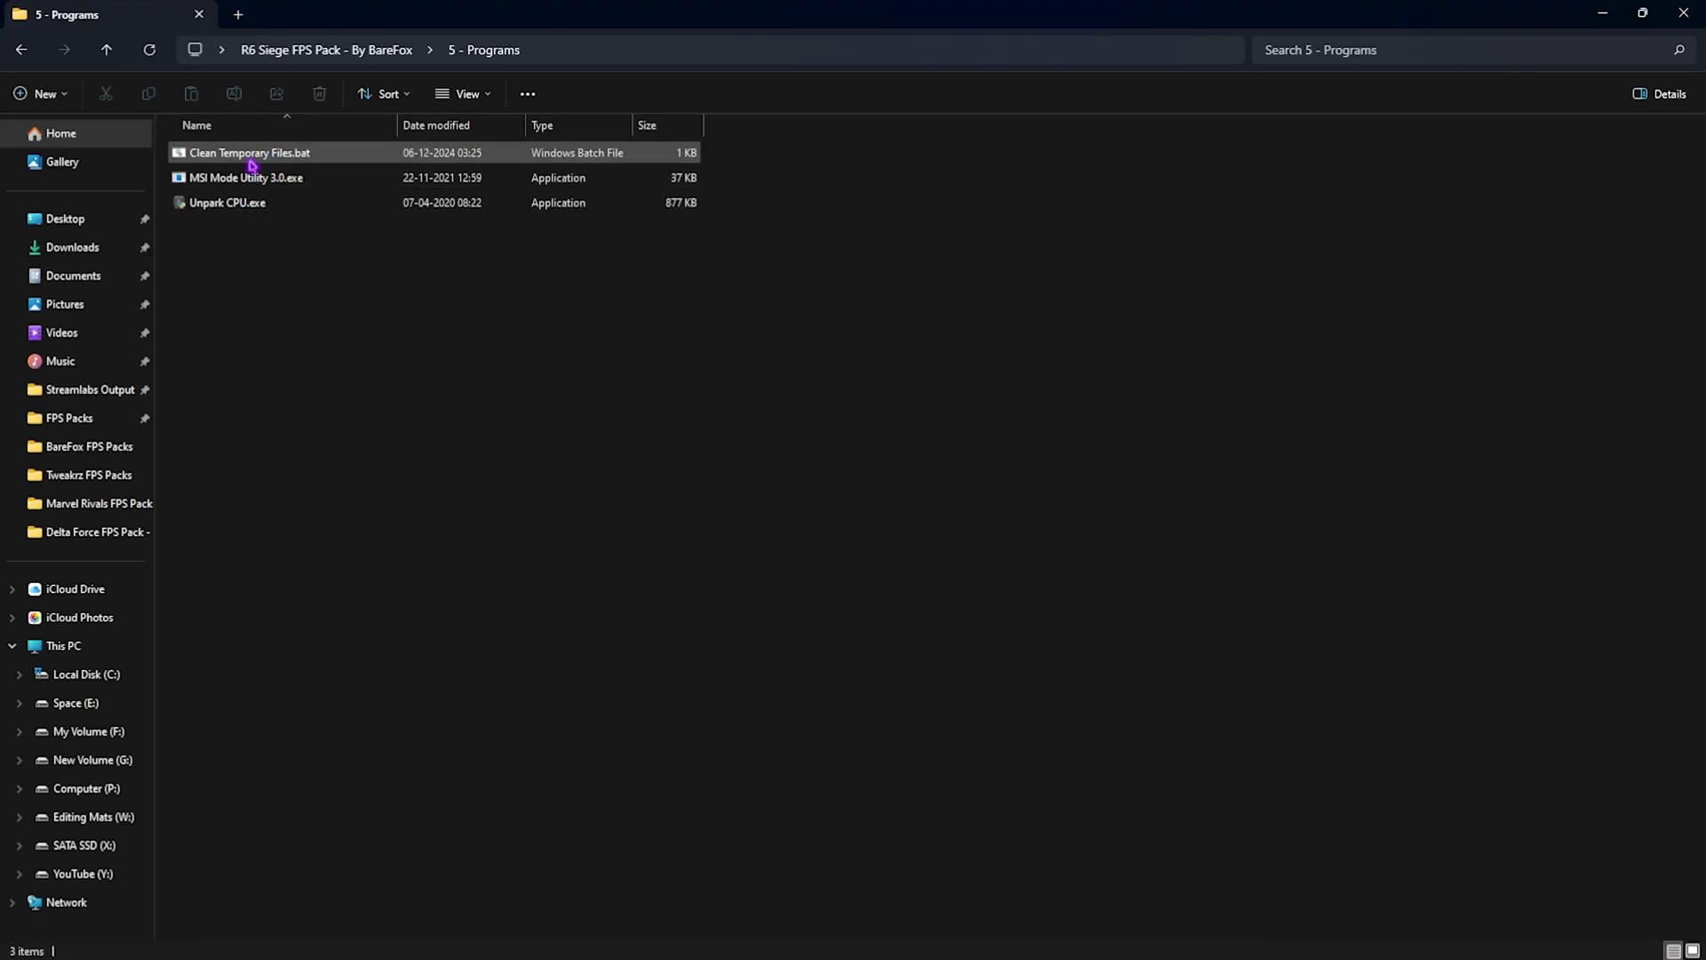
{"action": "right_click", "coordinate": [253, 163]}
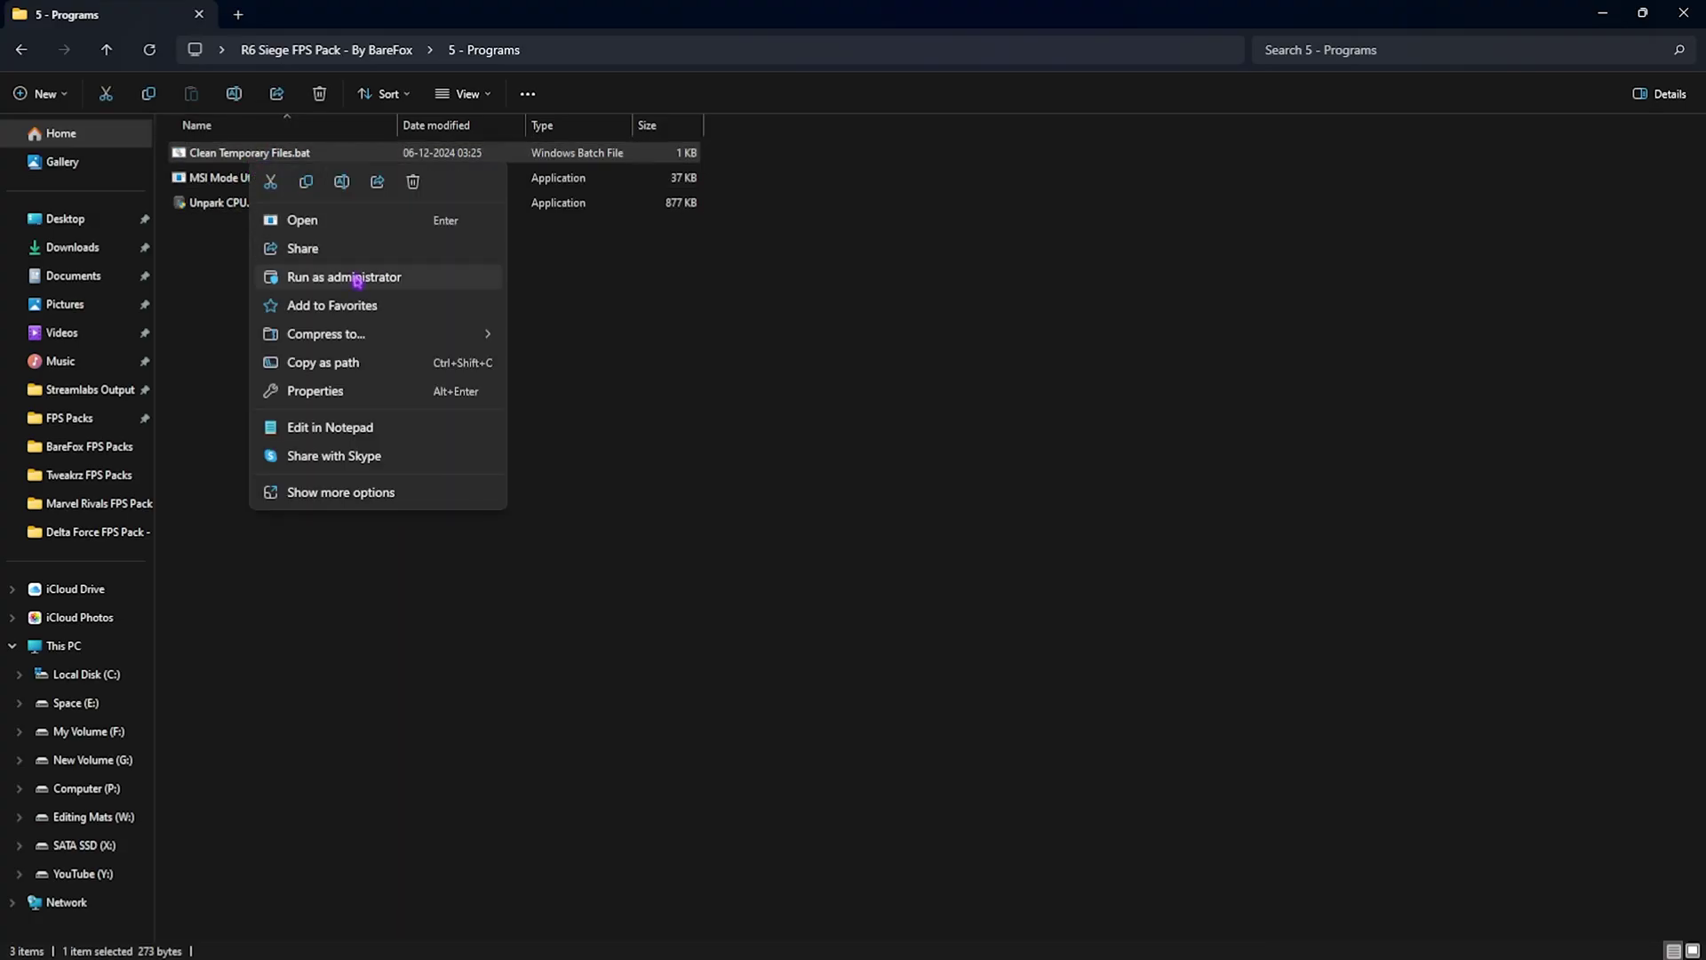
{"action": "left_click", "coordinate": [358, 281]}
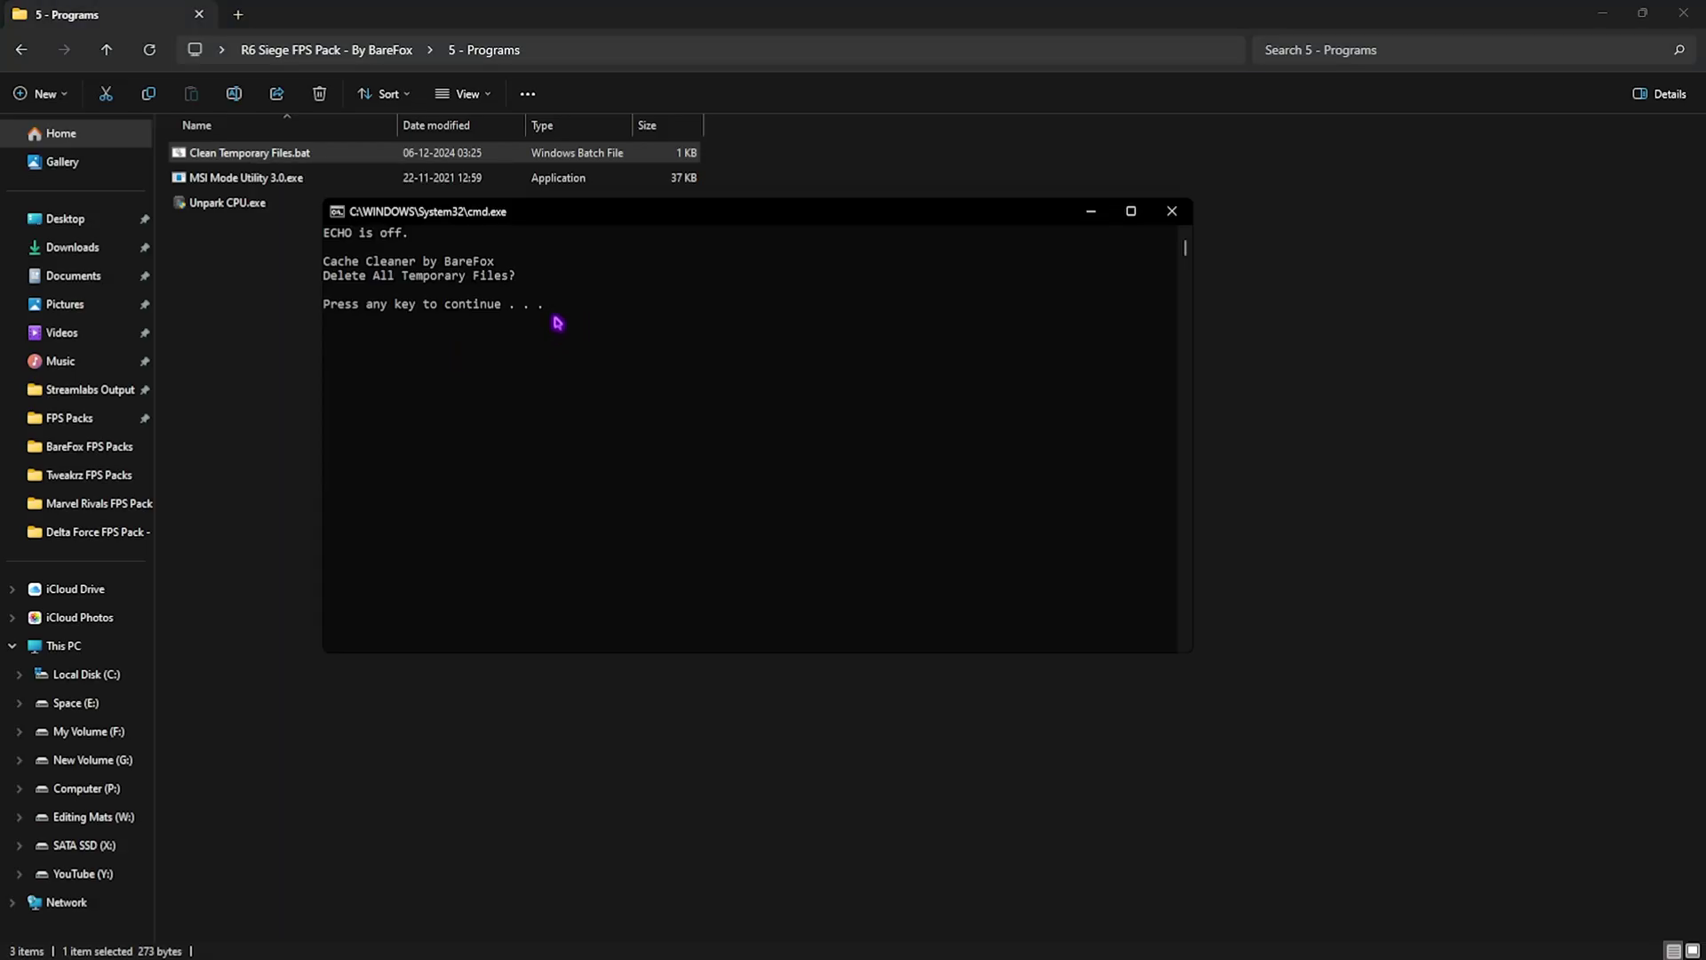
{"action": "key", "text": "Return"}
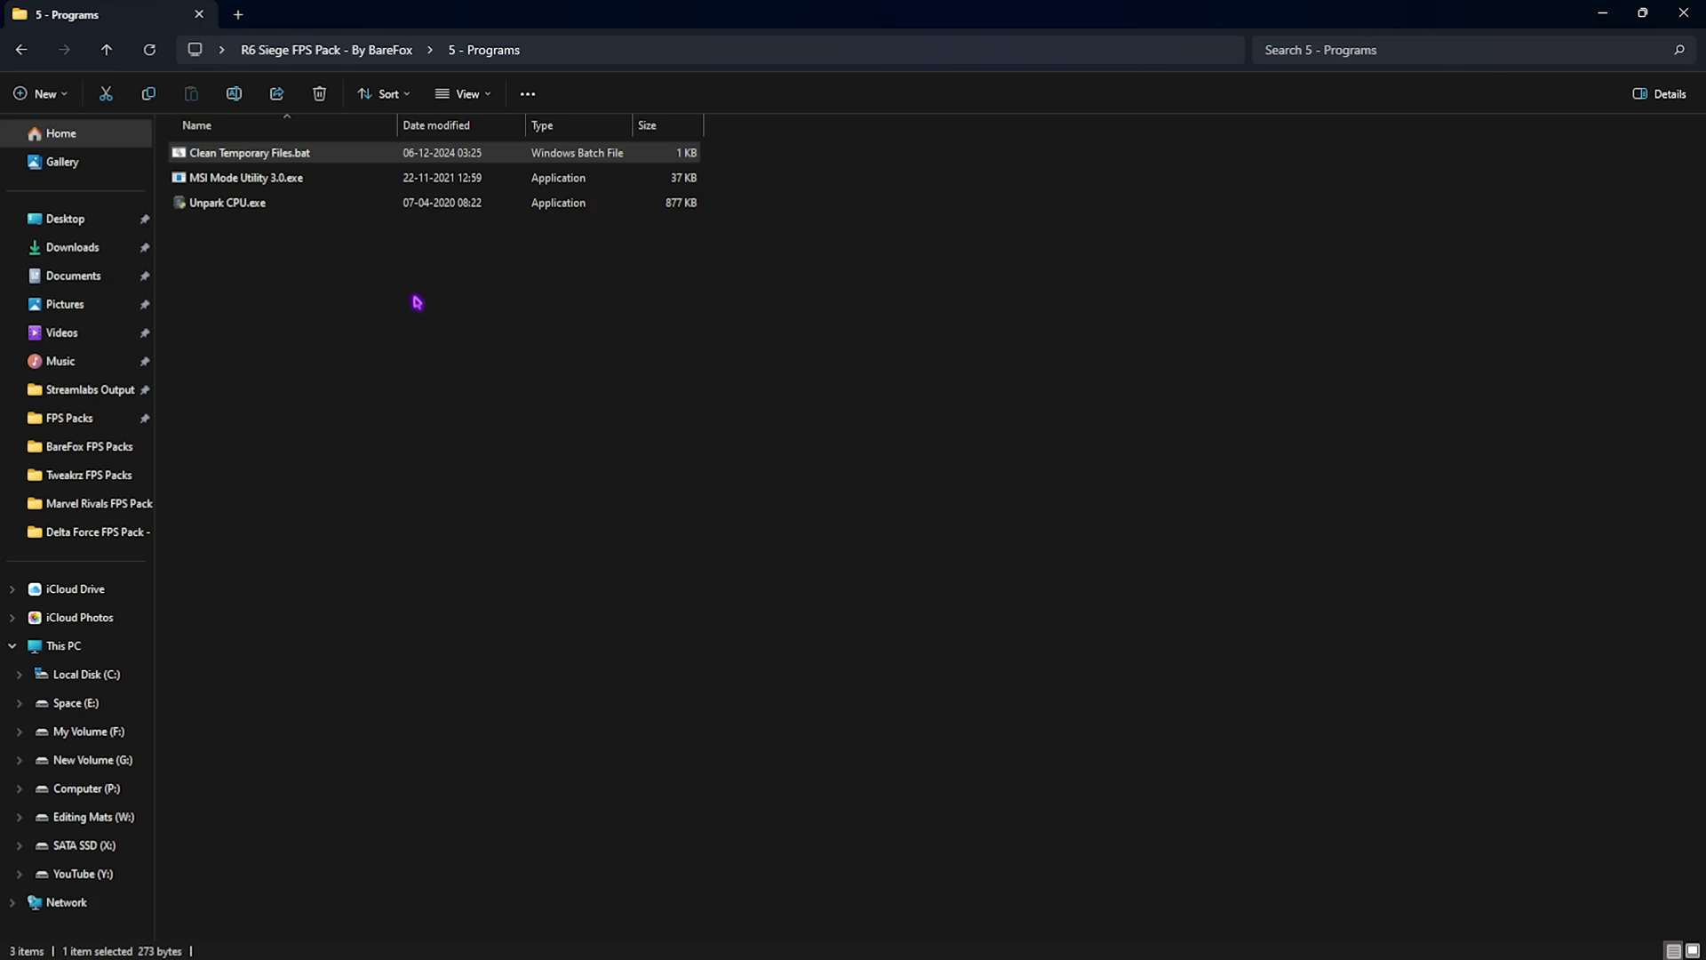
Step: Run MSI Mode Utility 3.0.exe as administrator, enable MSI with High interrupt priority for the NVIDIA GeForce RTX 2070 SUPER, apply, and close it
{"action": "left_click", "coordinate": [259, 183]}
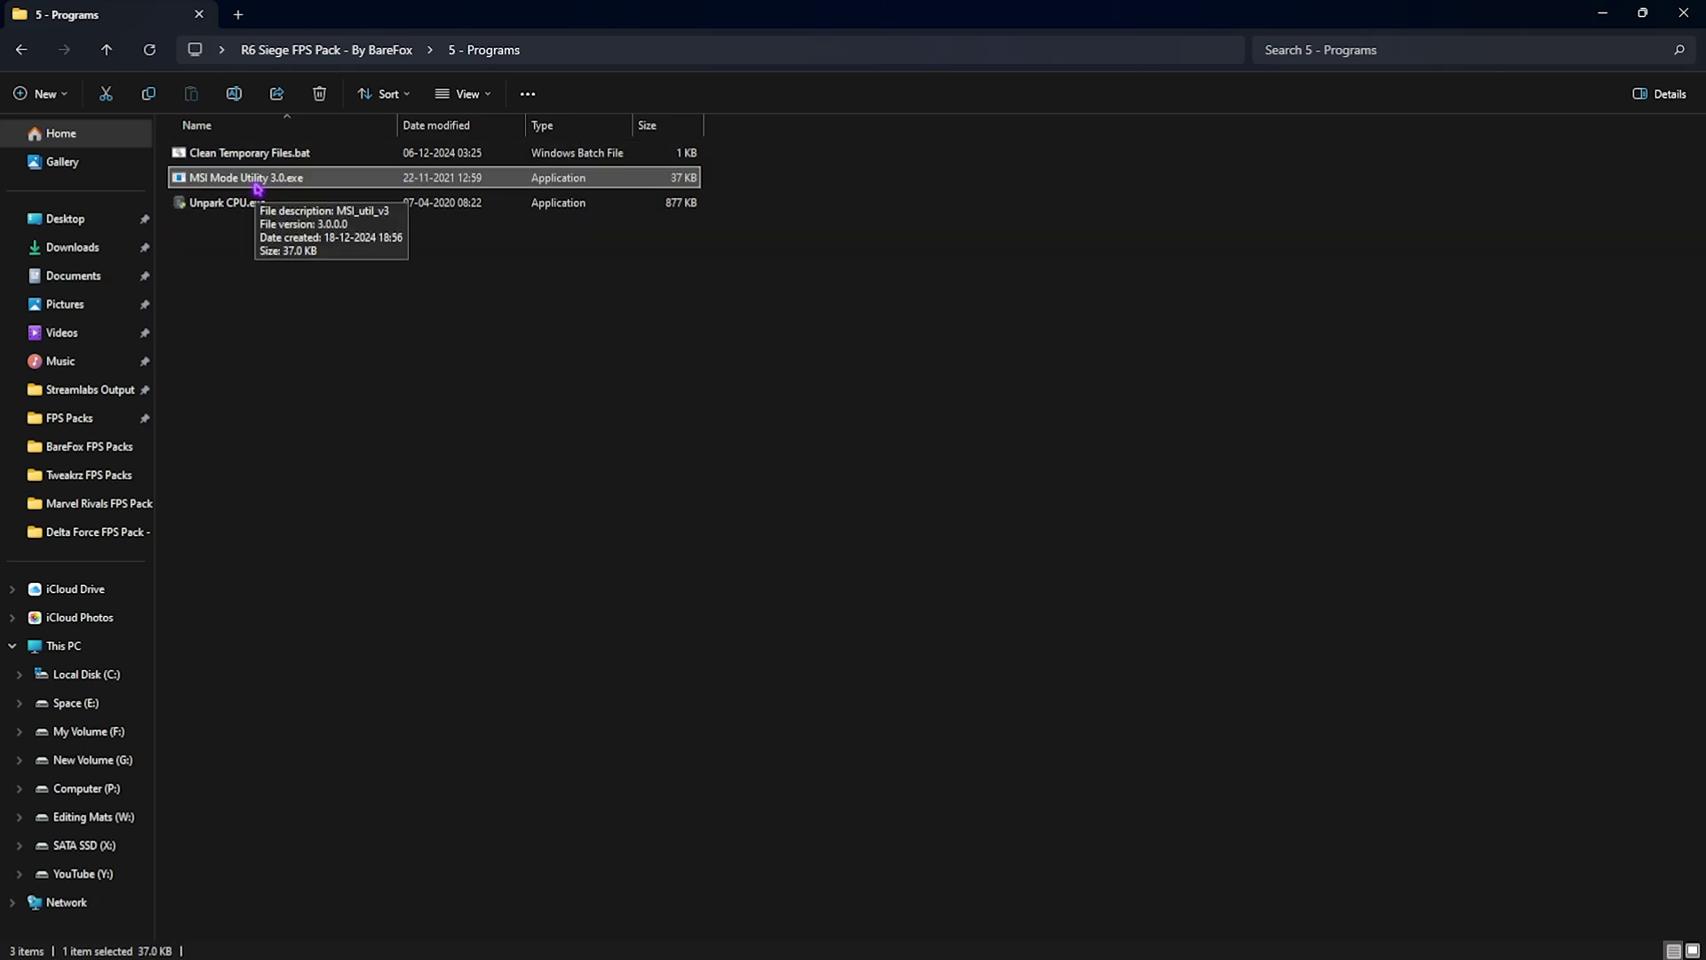
{"action": "right_click", "coordinate": [305, 178]}
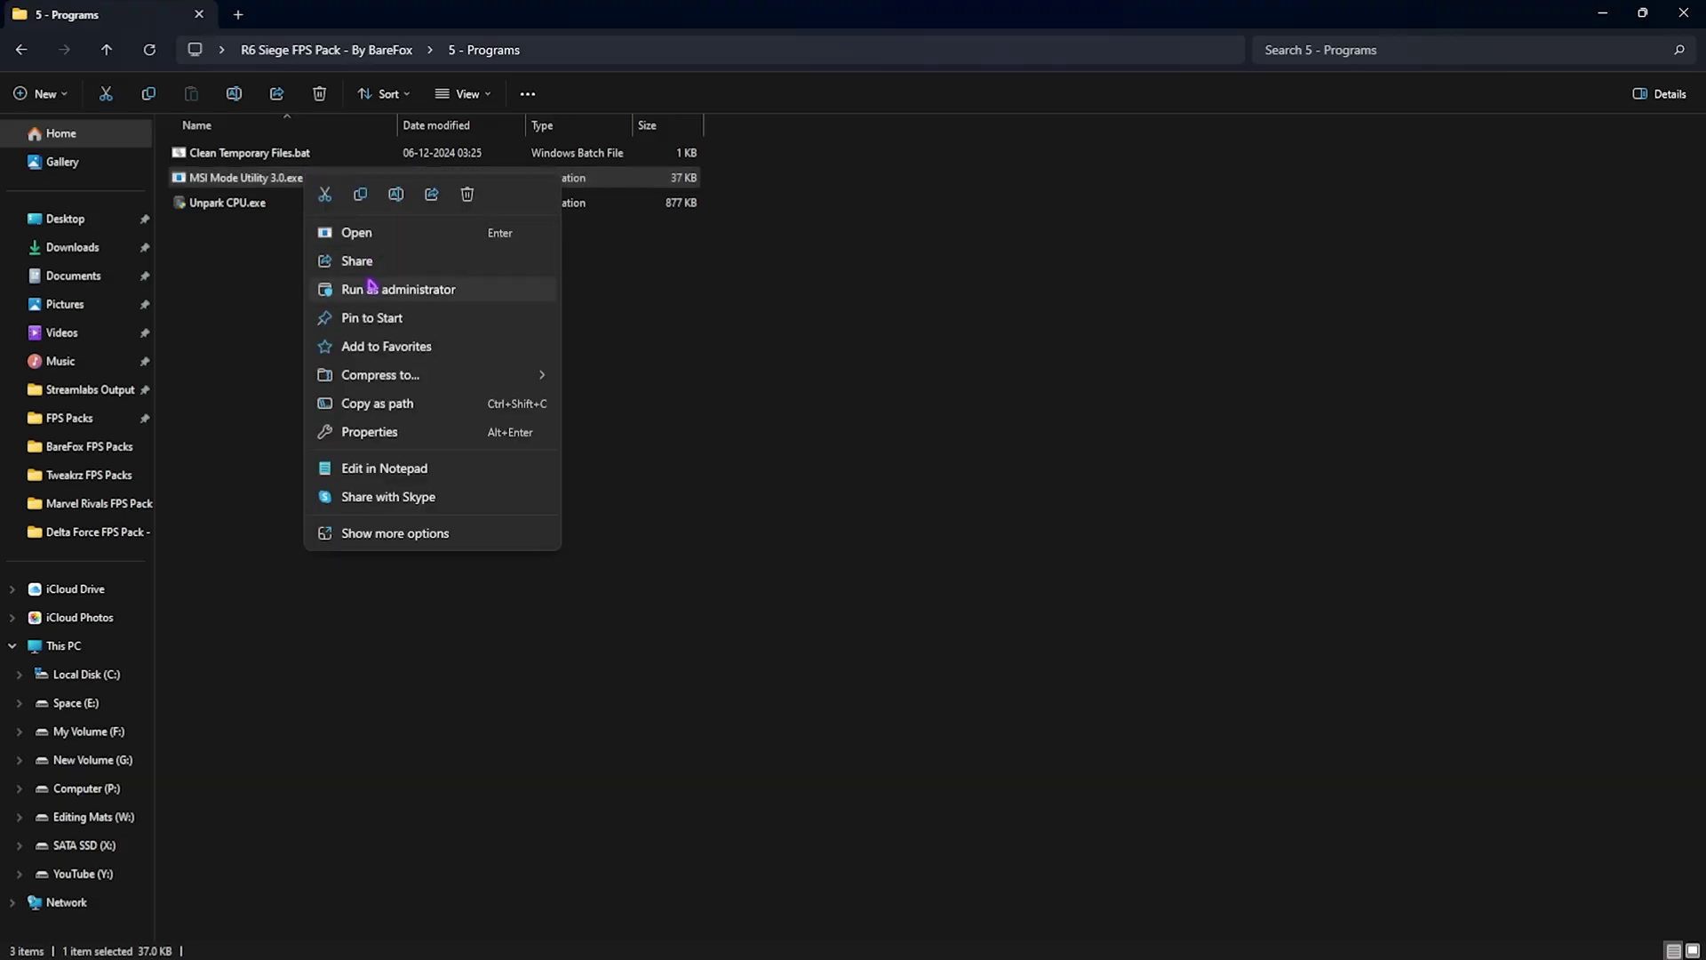
{"action": "left_click", "coordinate": [370, 290]}
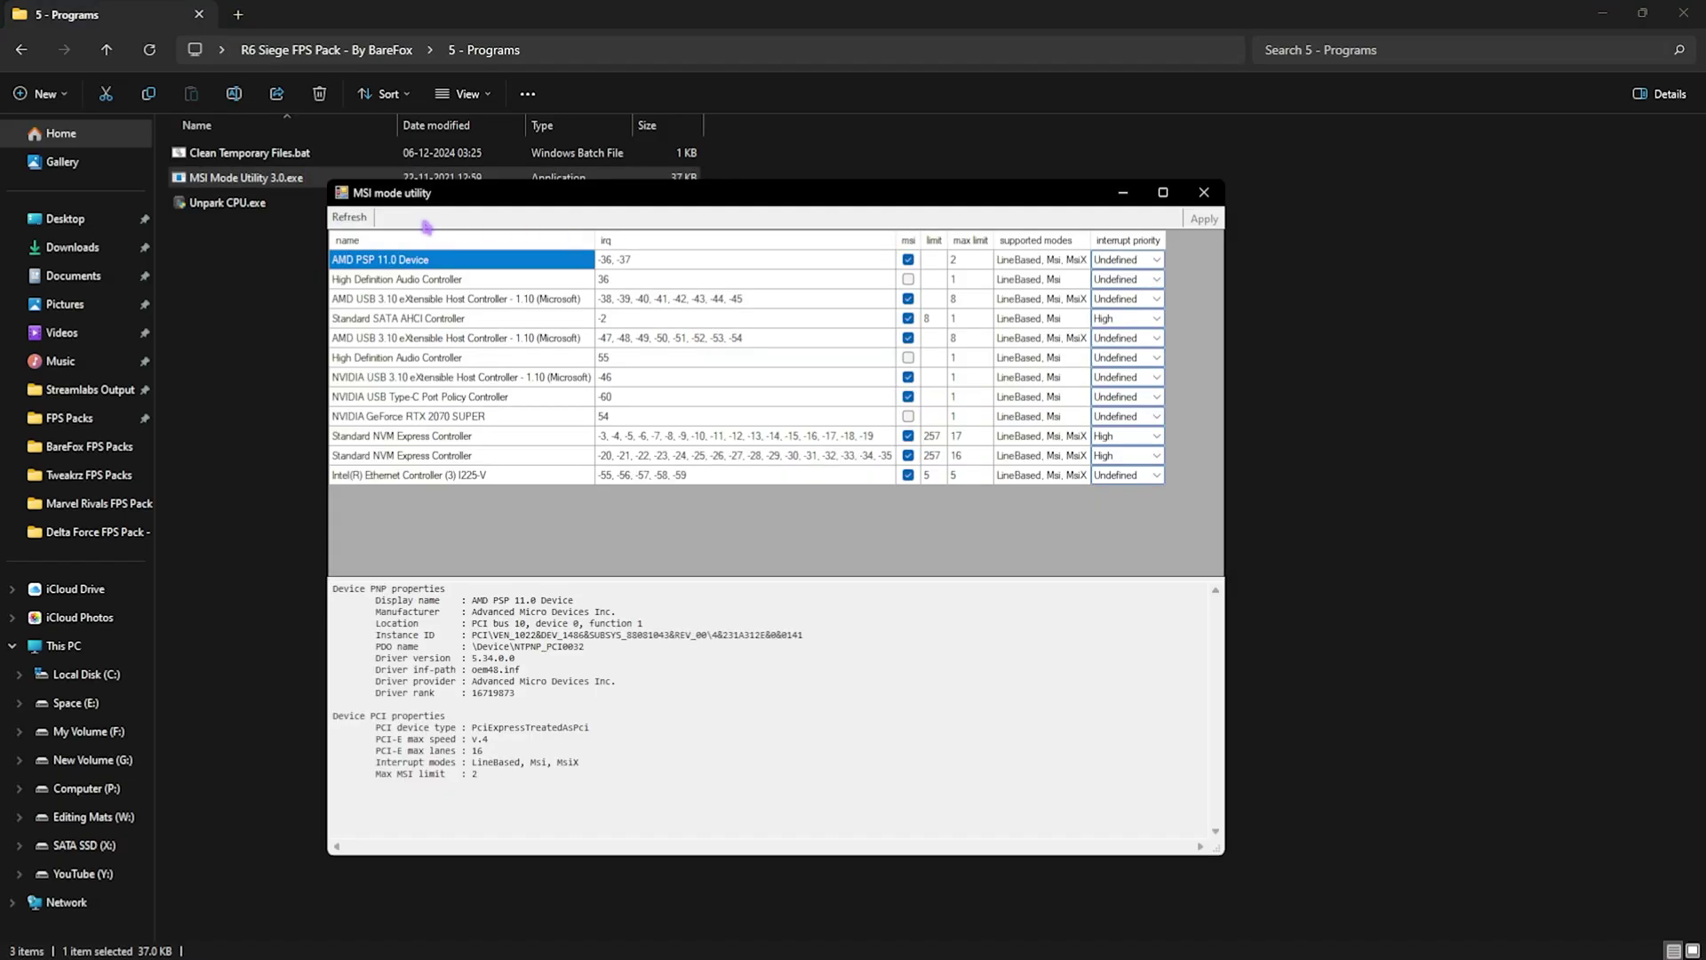
{"action": "left_click", "coordinate": [476, 420]}
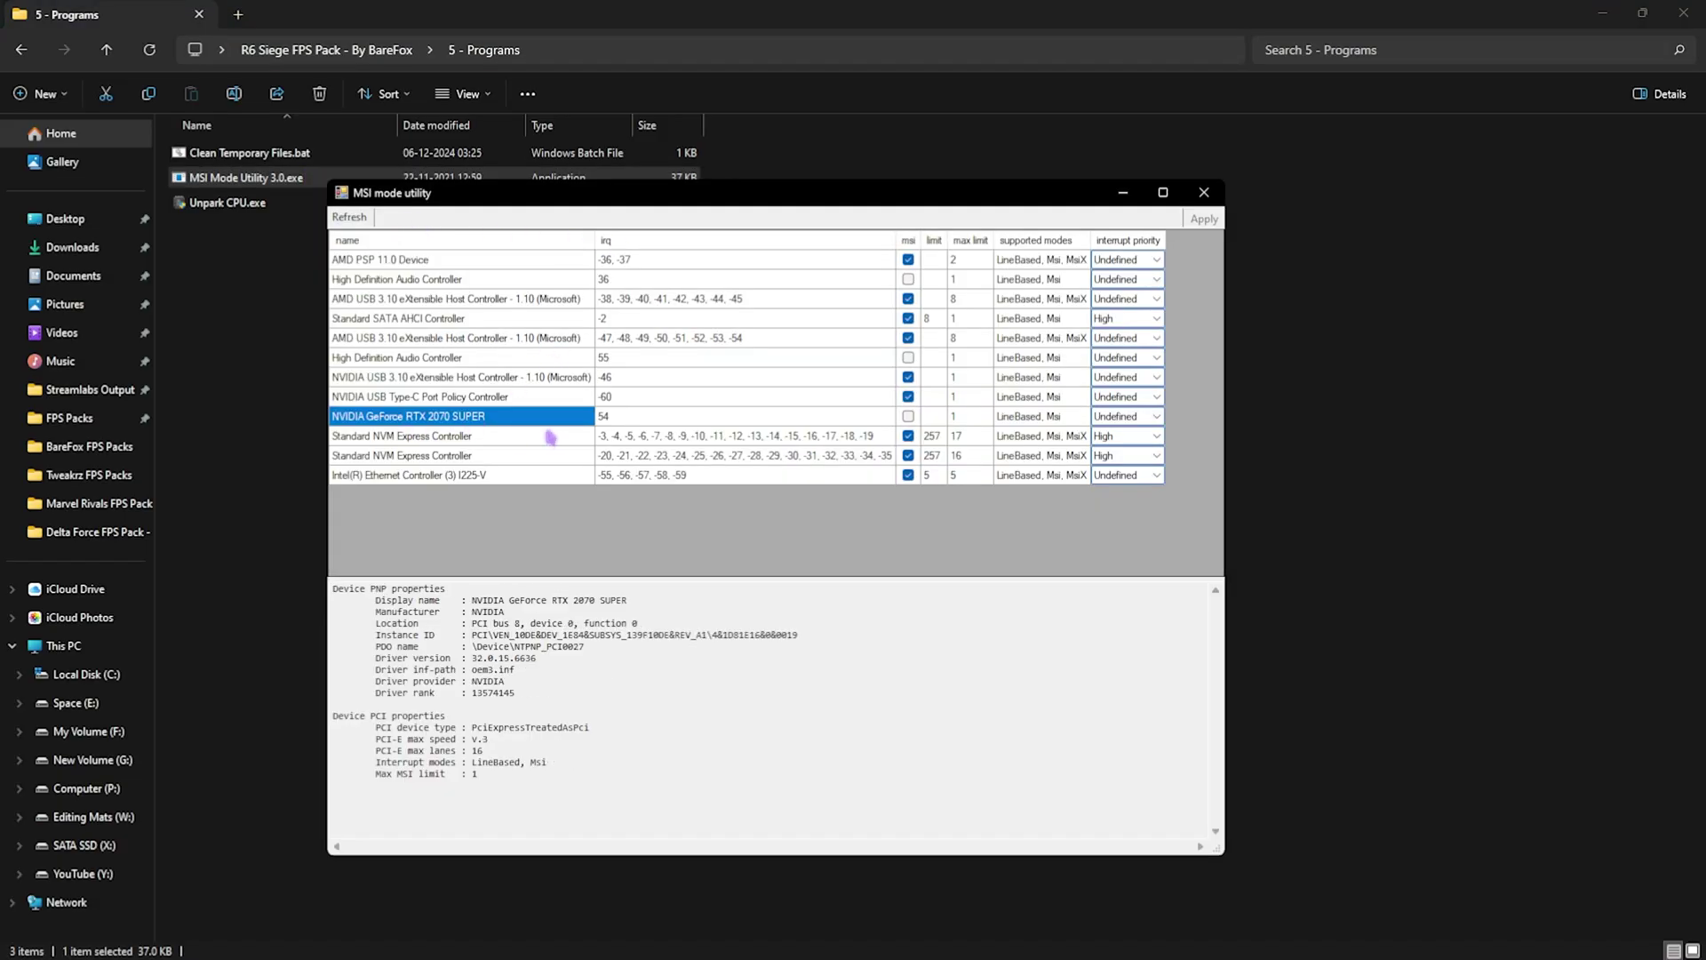
{"action": "left_click", "coordinate": [908, 418]}
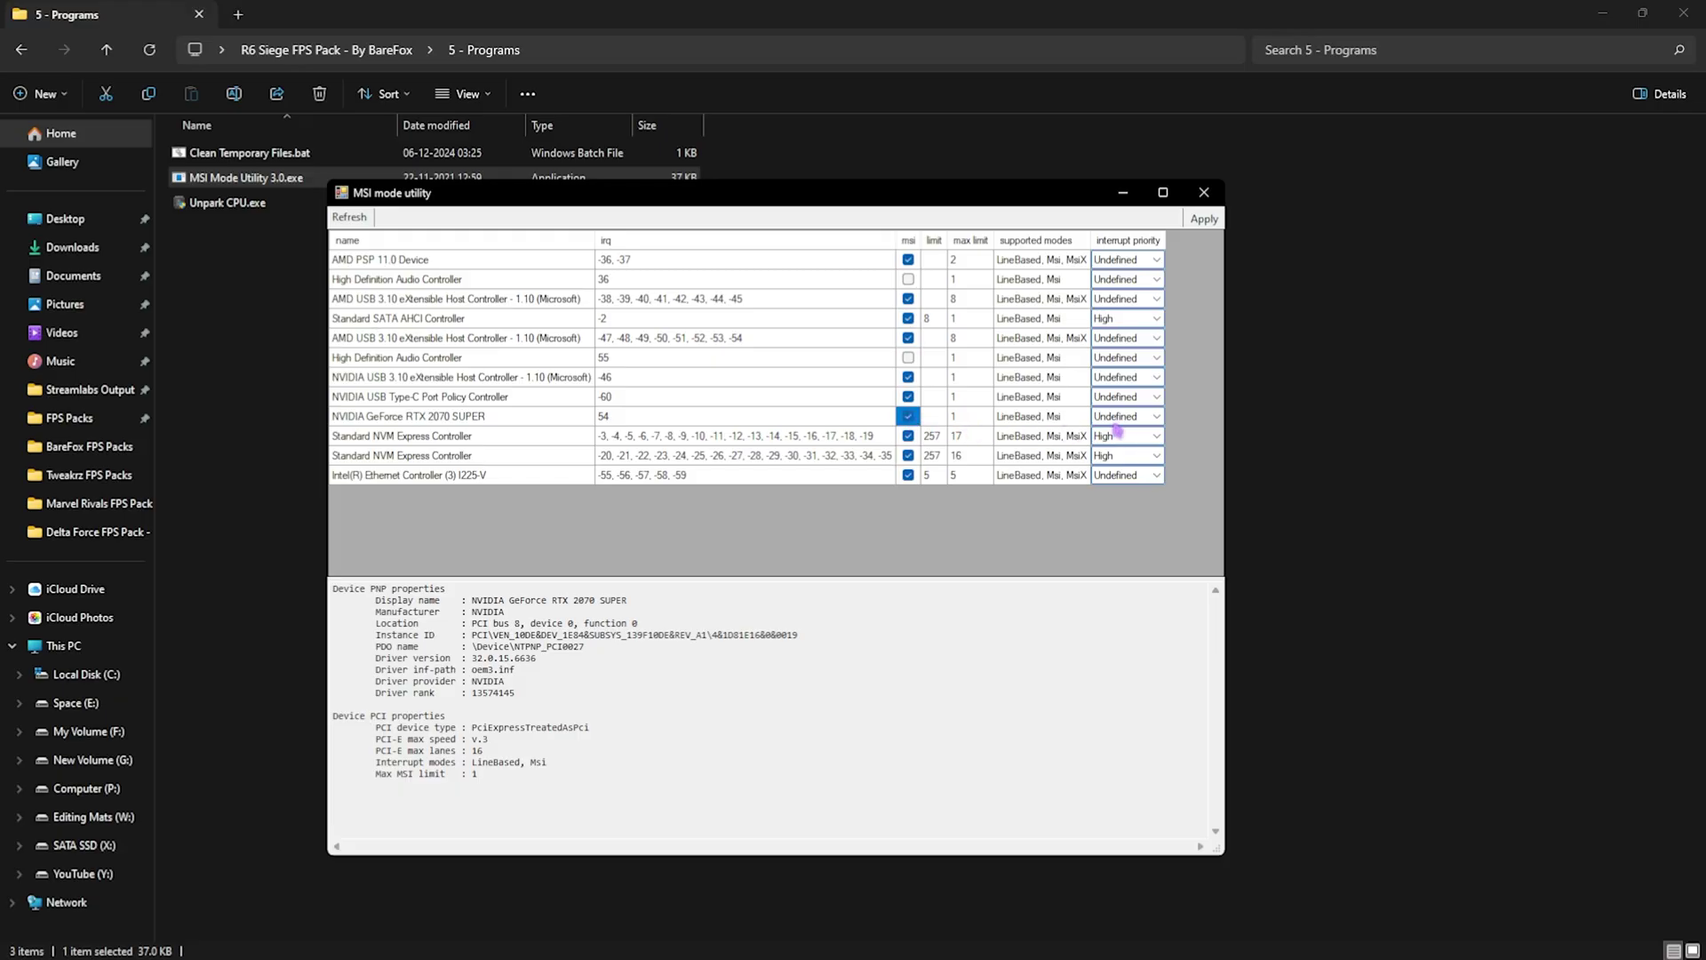
{"action": "left_click", "coordinate": [1154, 419]}
{"action": "left_click", "coordinate": [1122, 463]}
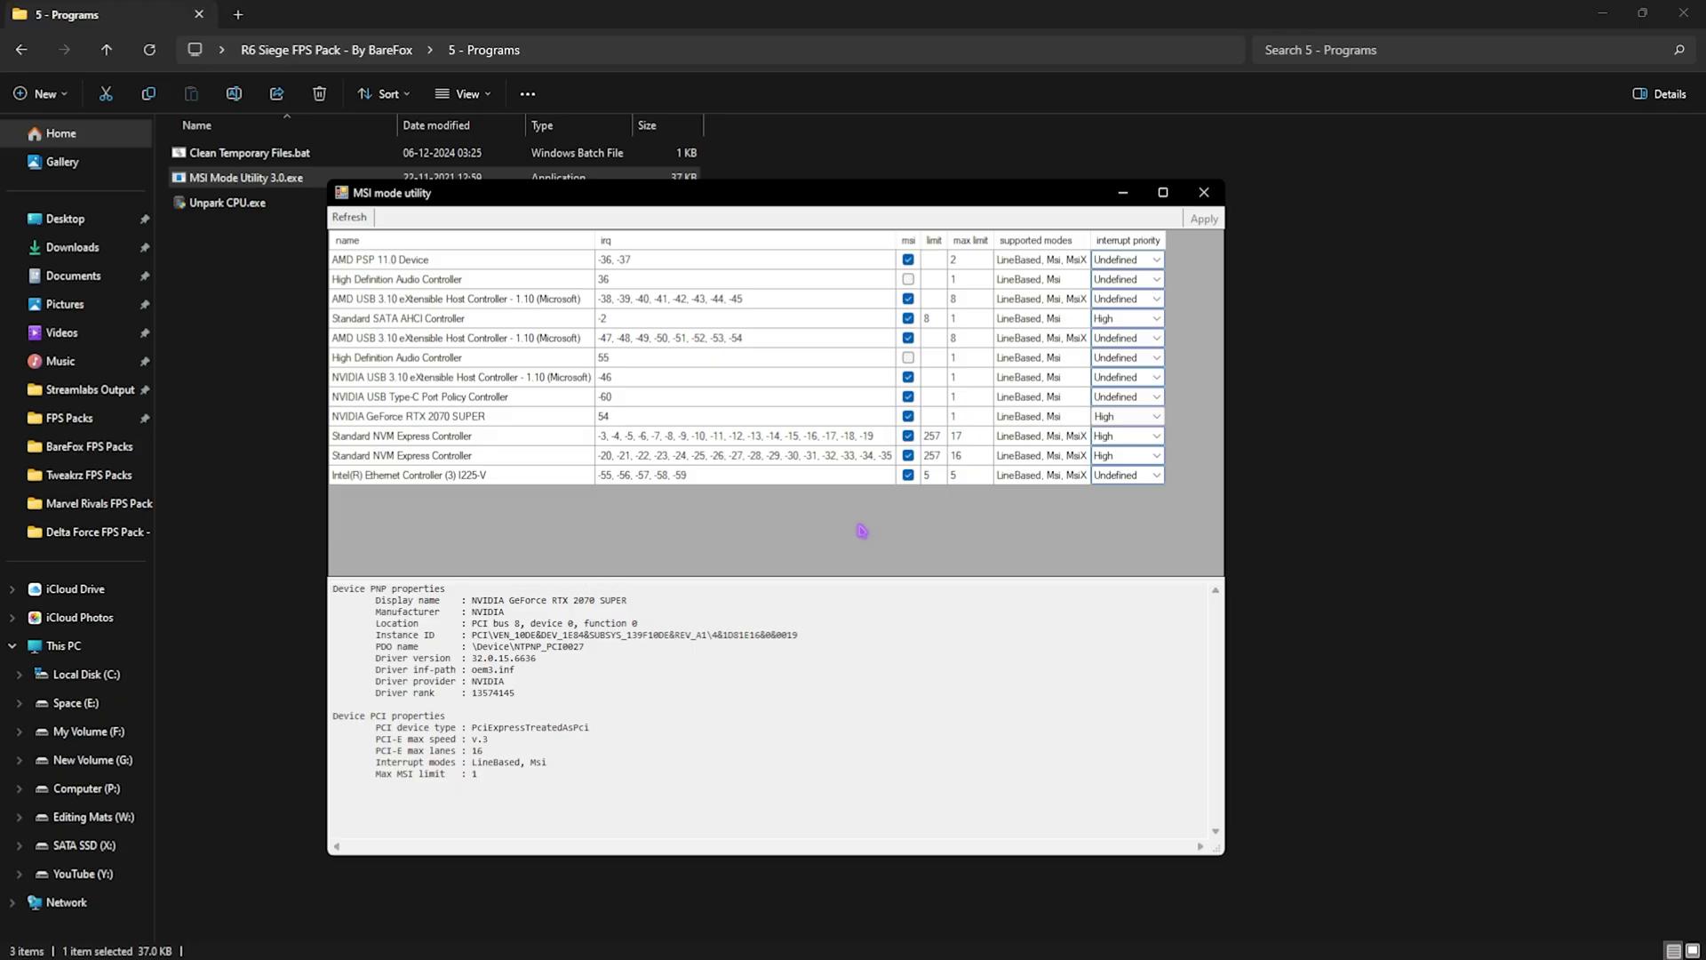
{"action": "key", "text": "alt+F4"}
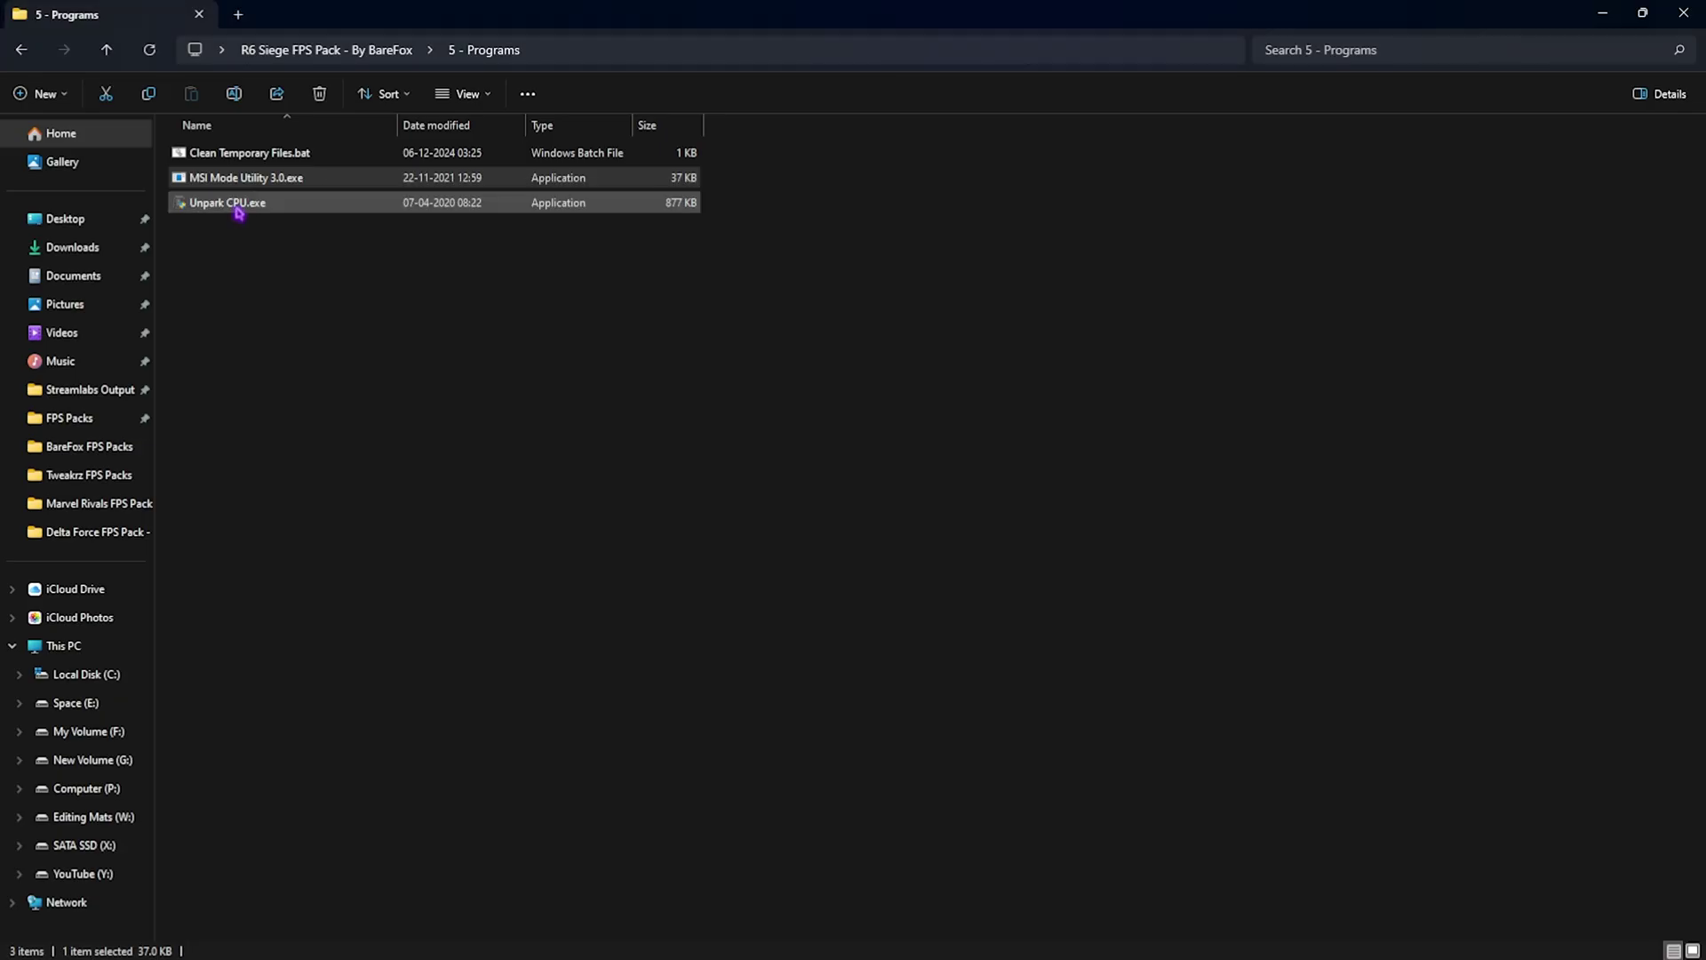
Step: Run Unpark CPU.exe as administrator and set the core parking index to 100%
{"action": "left_click", "coordinate": [237, 208]}
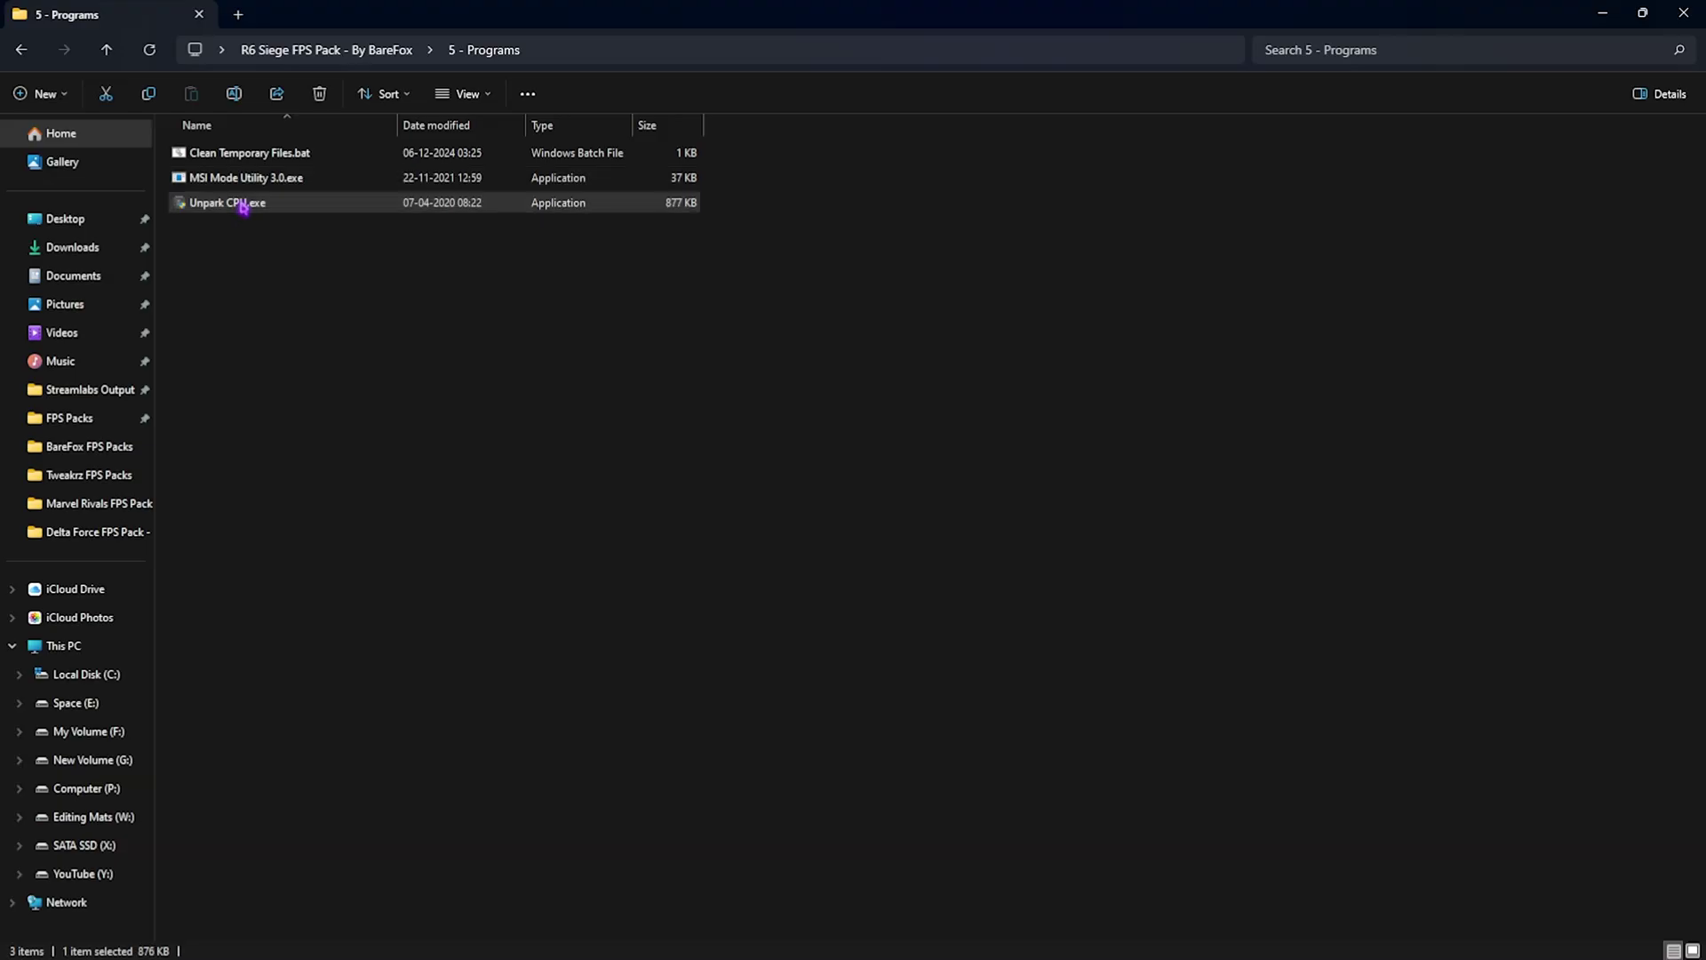
{"action": "right_click", "coordinate": [239, 210]}
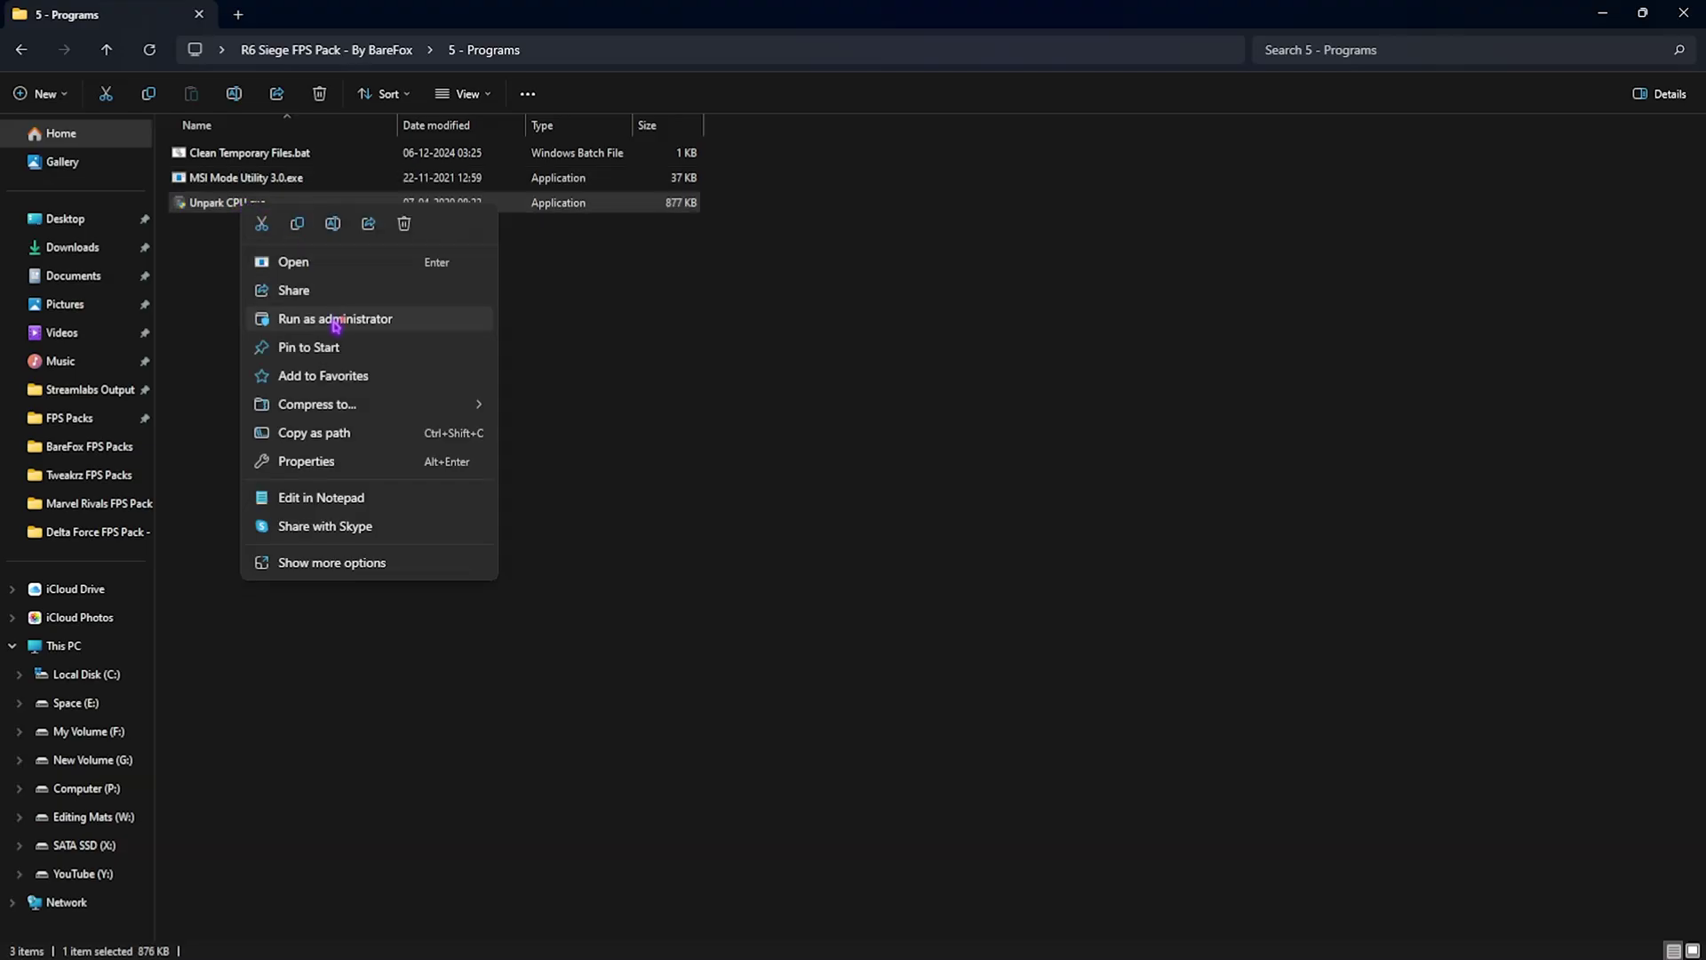
{"action": "left_click", "coordinate": [336, 320]}
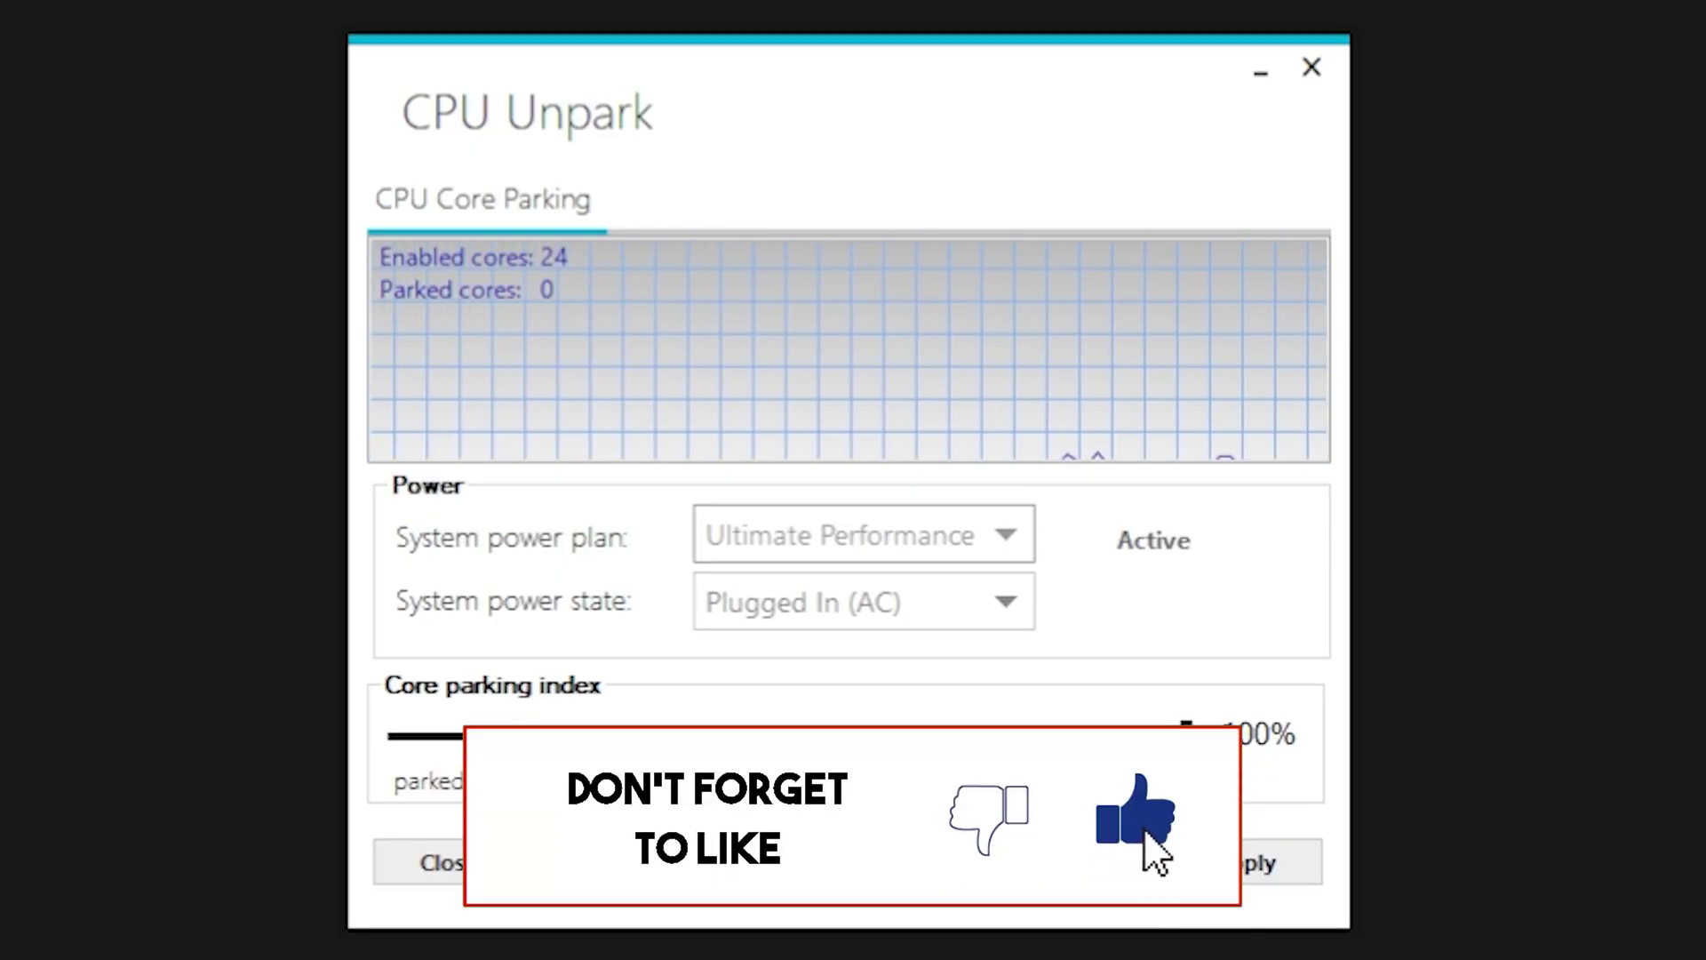
{"action": "left_click_drag", "start_coordinate": [480, 742], "coordinate": [1226, 754]}
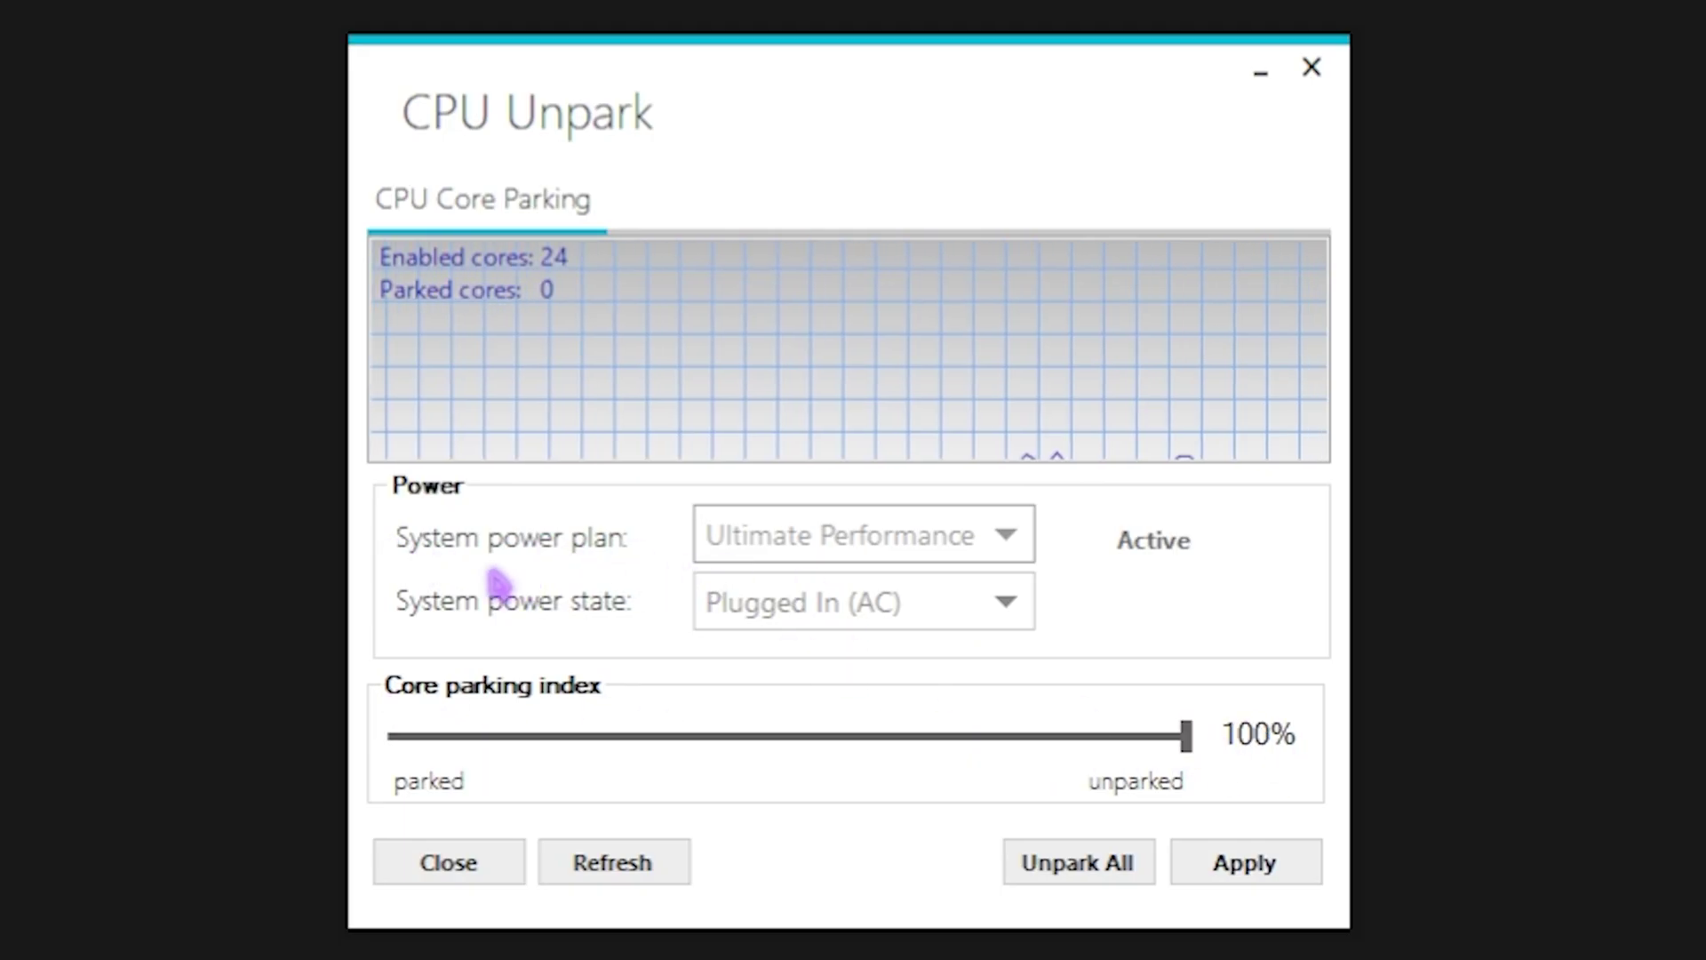
Step: Set the system power plan to Ultimate Performance, apply it, unpark all cores, and close CPU Unpark
{"action": "left_click", "coordinate": [880, 538]}
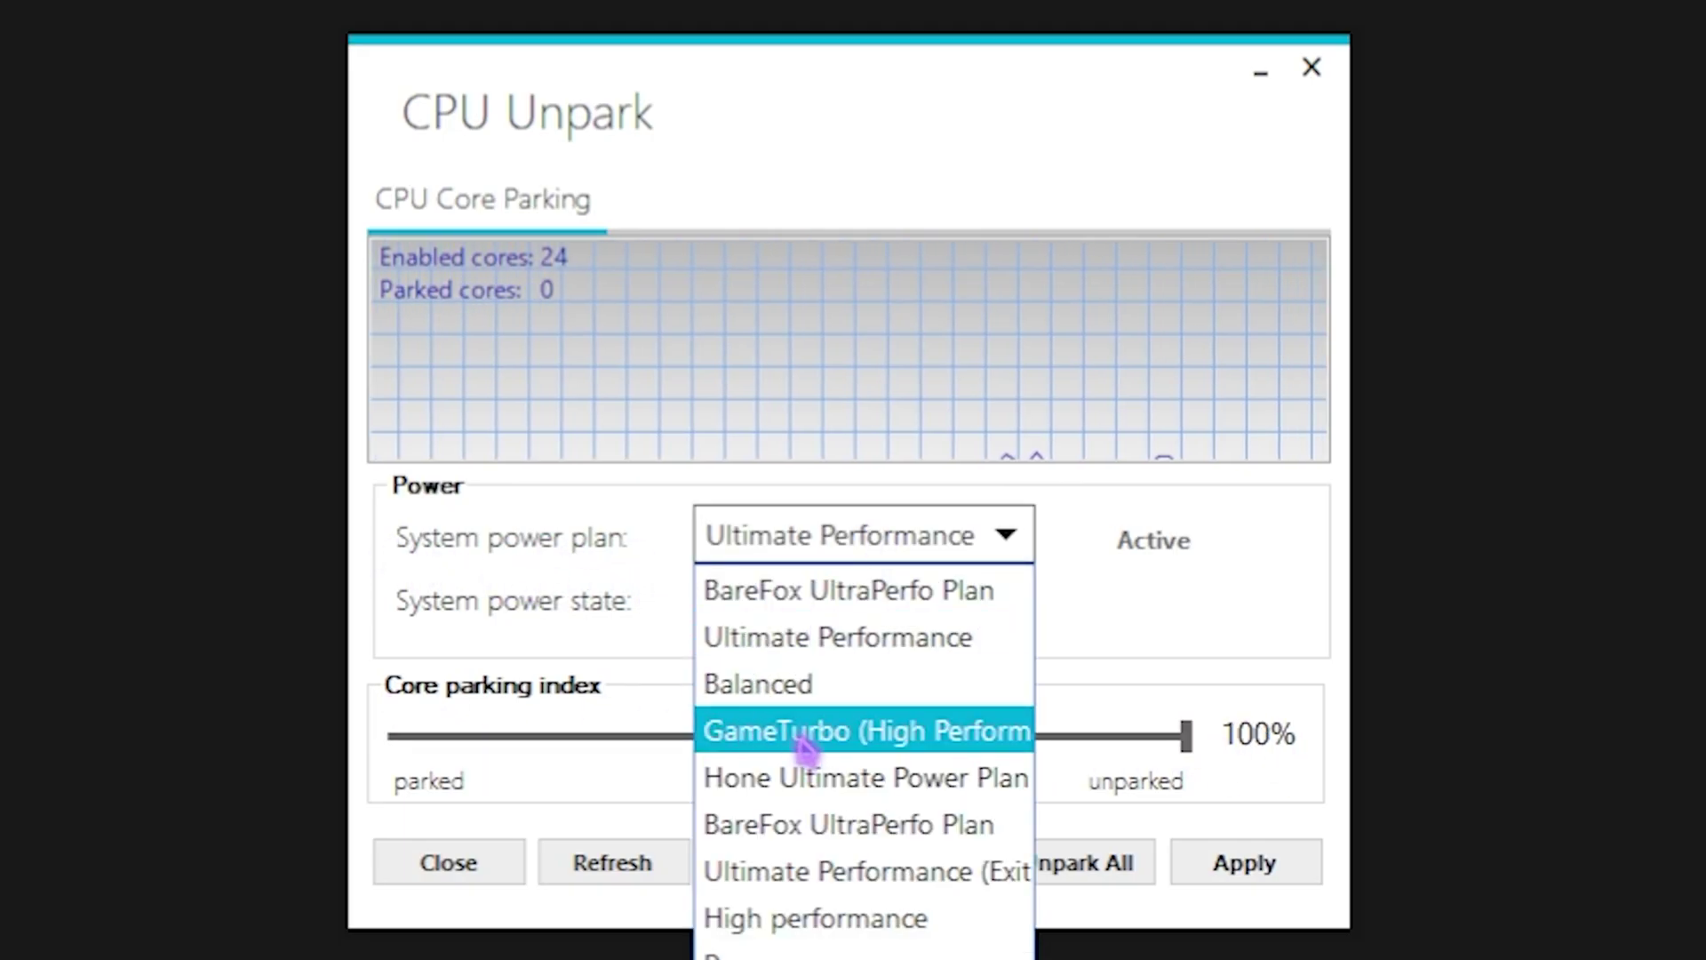
{"action": "left_click", "coordinate": [765, 637]}
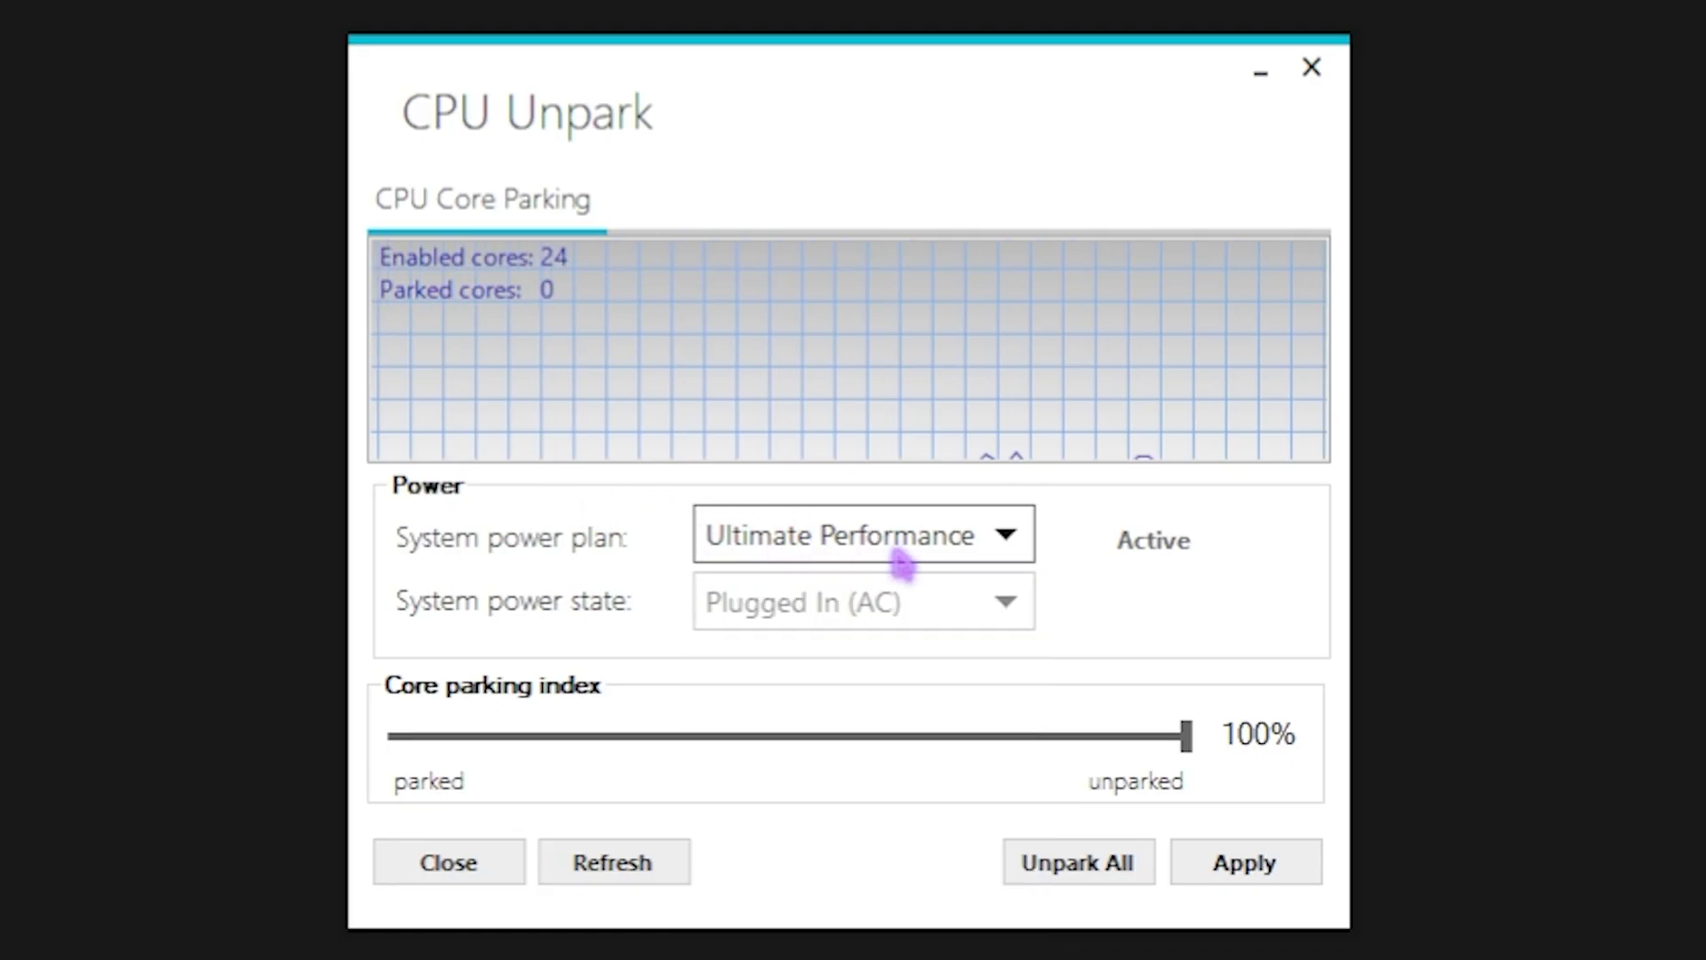
{"action": "left_click", "coordinate": [1284, 864]}
{"action": "left_click", "coordinate": [1080, 606]}
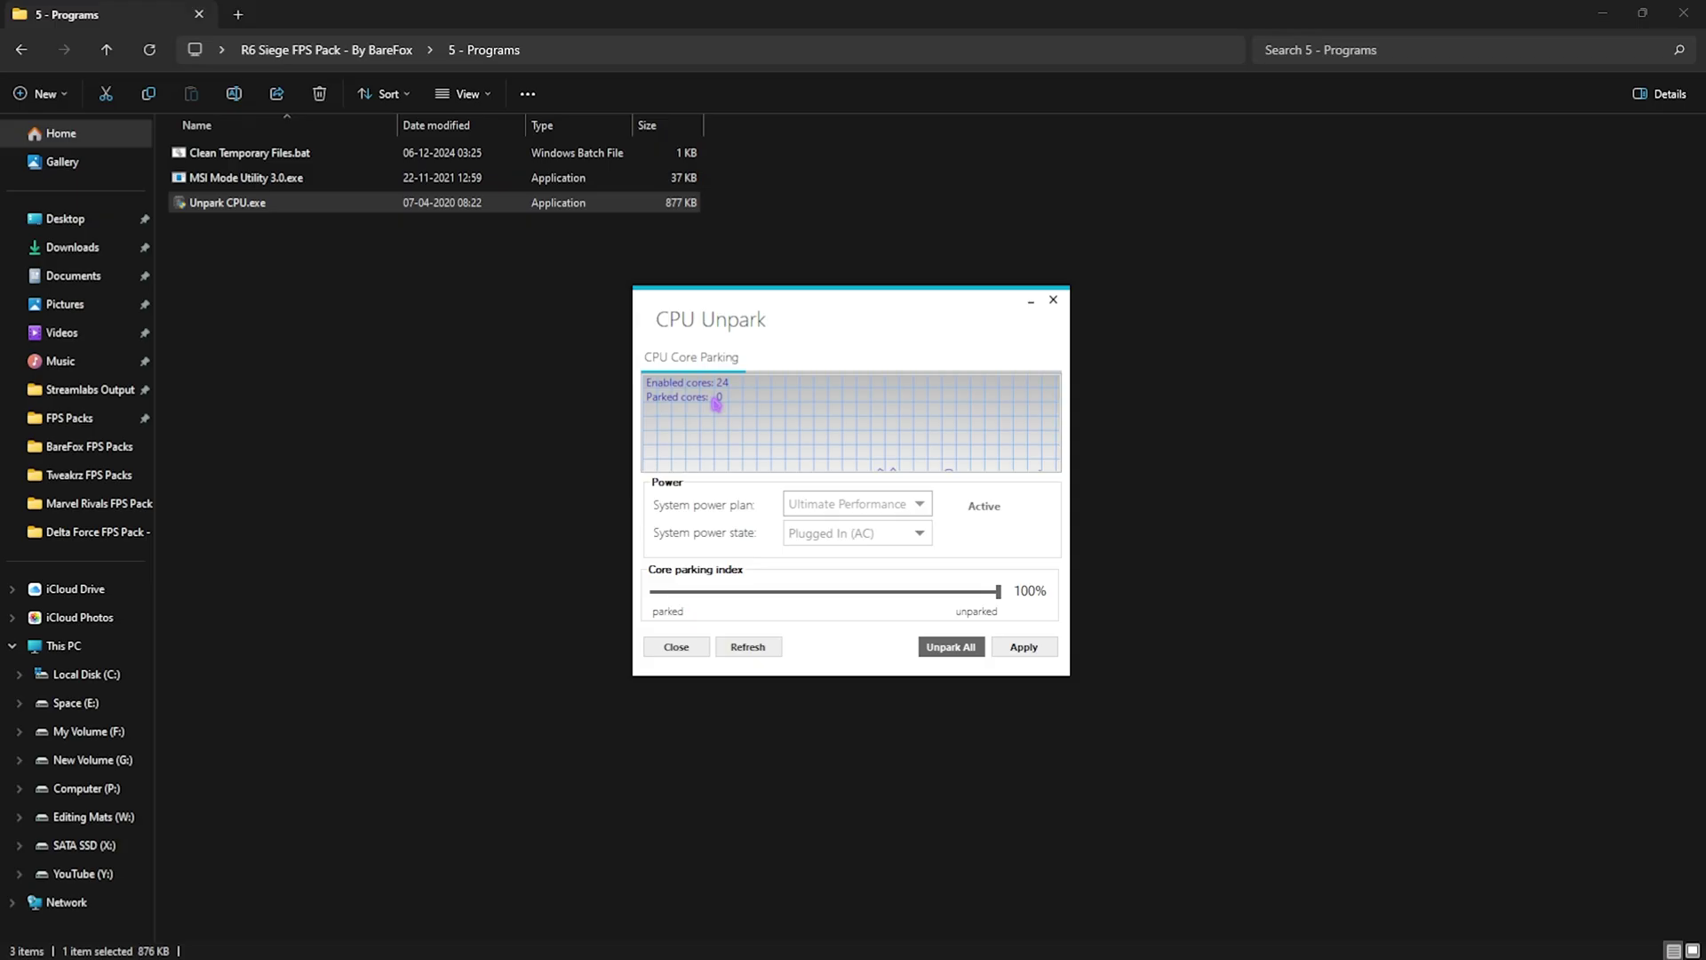
{"action": "left_click", "coordinate": [1054, 301]}
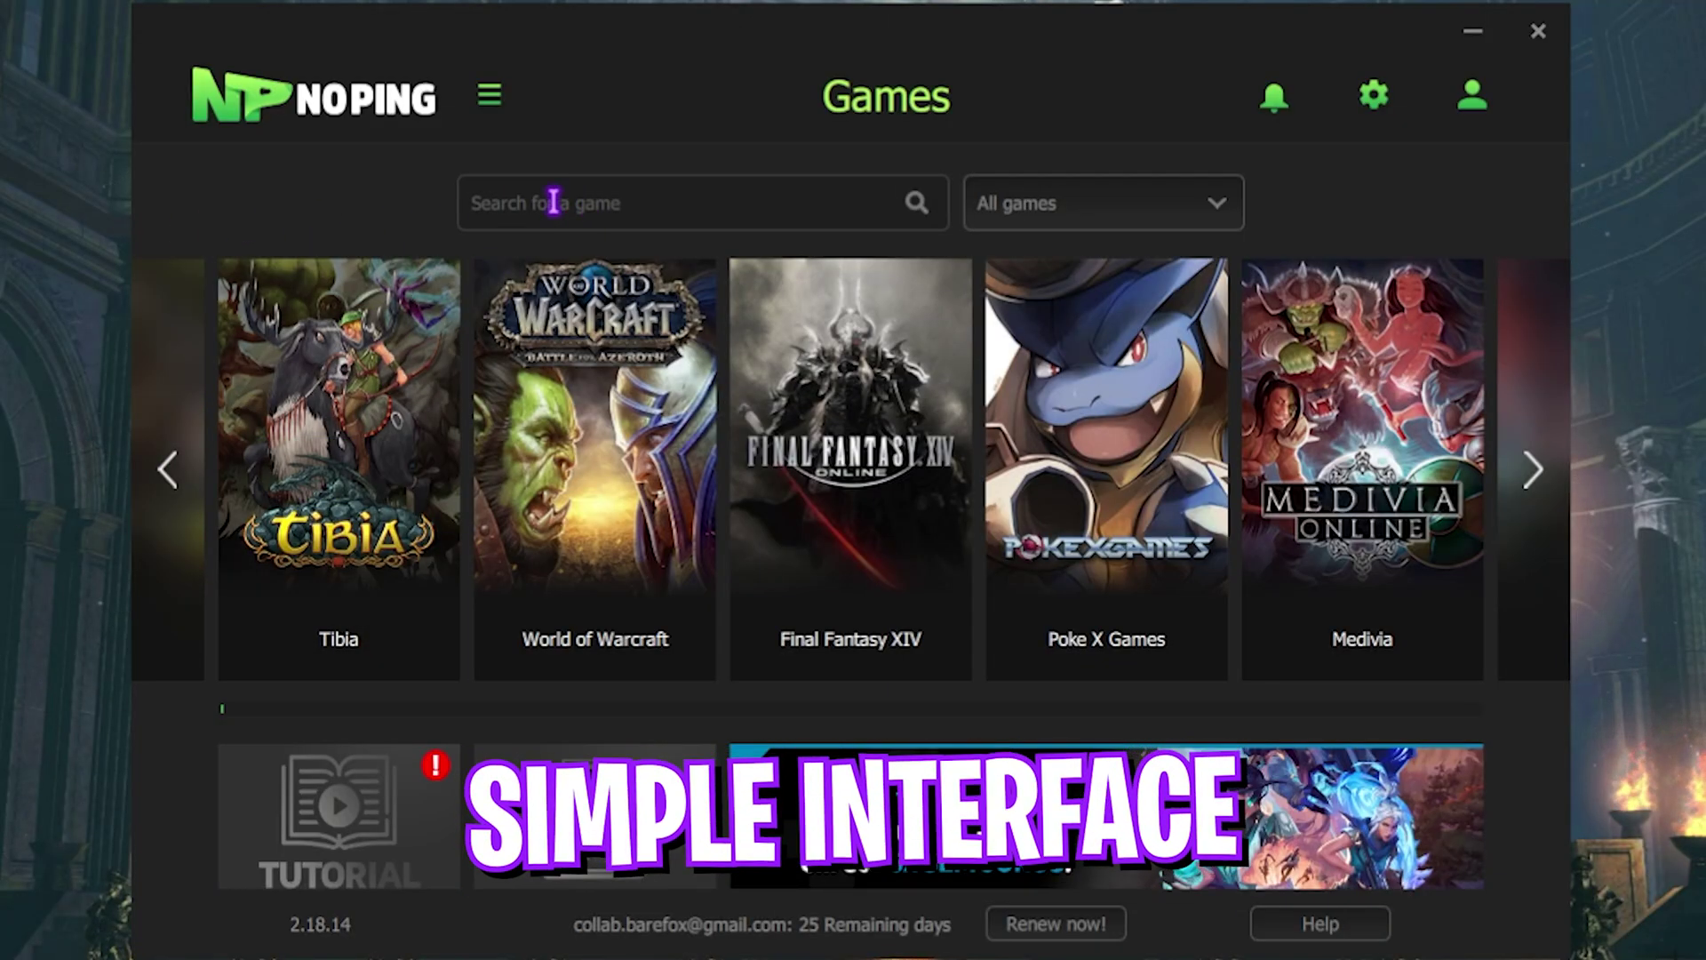
Step: Search the NoPing game library for "Rain" and open the server selection for Tom Clancy's Rainbow Six Siege
{"action": "left_click", "coordinate": [579, 205]}
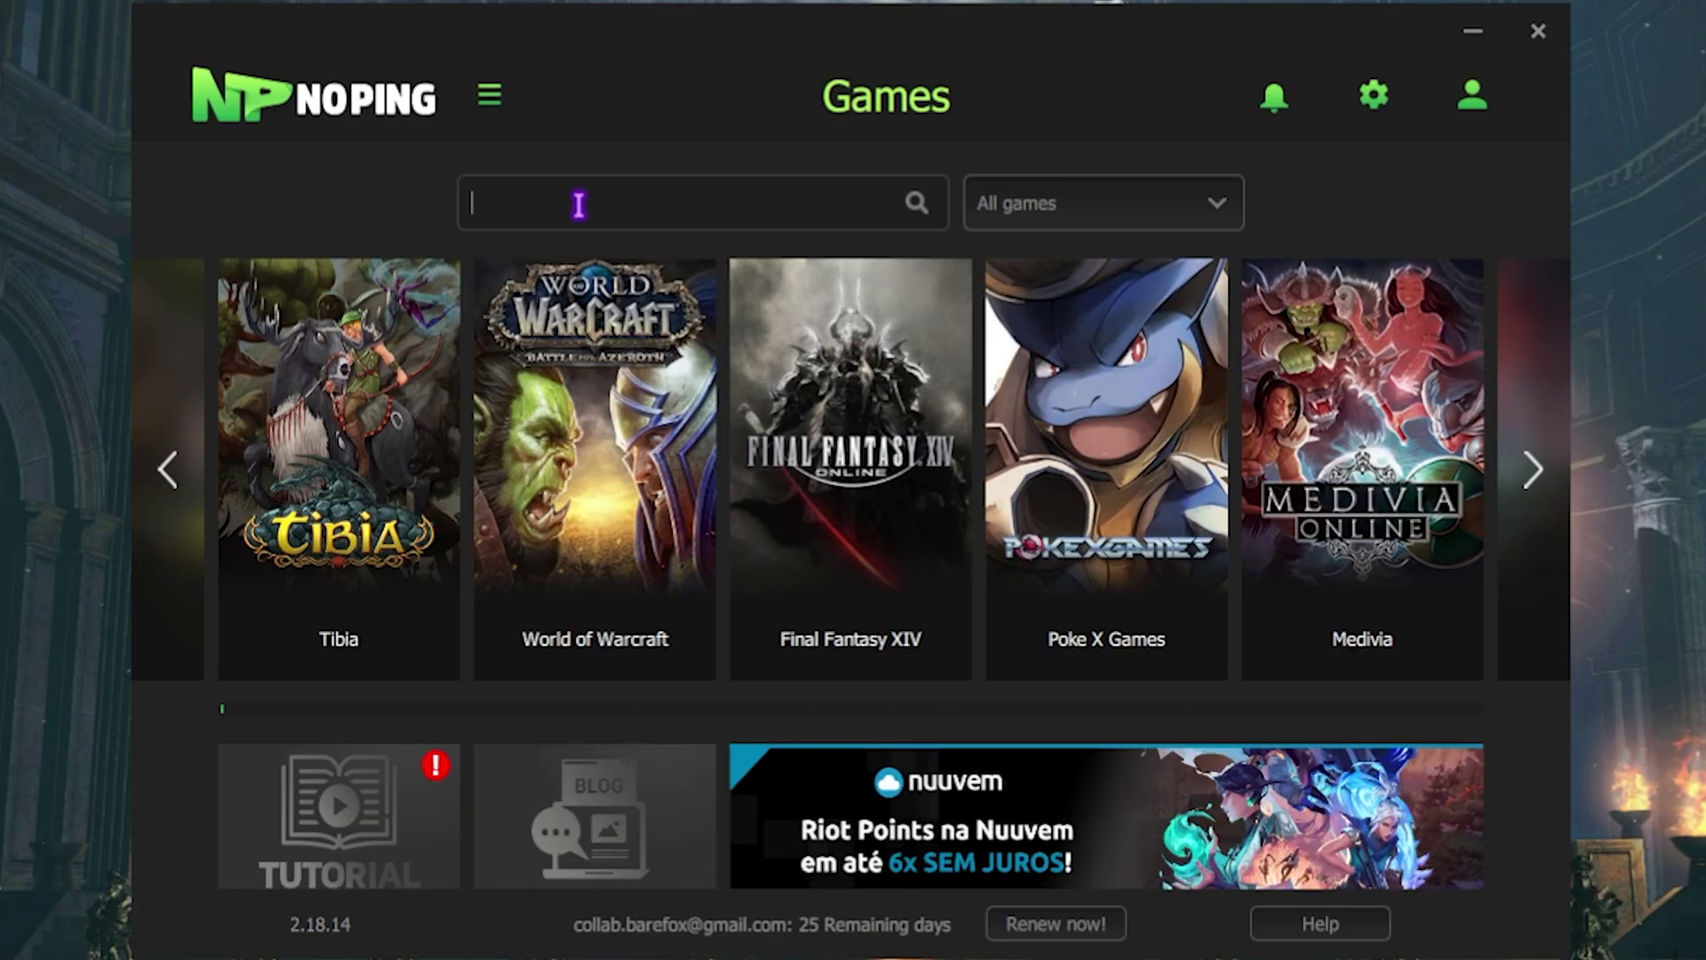
{"action": "type", "text": "Rain"}
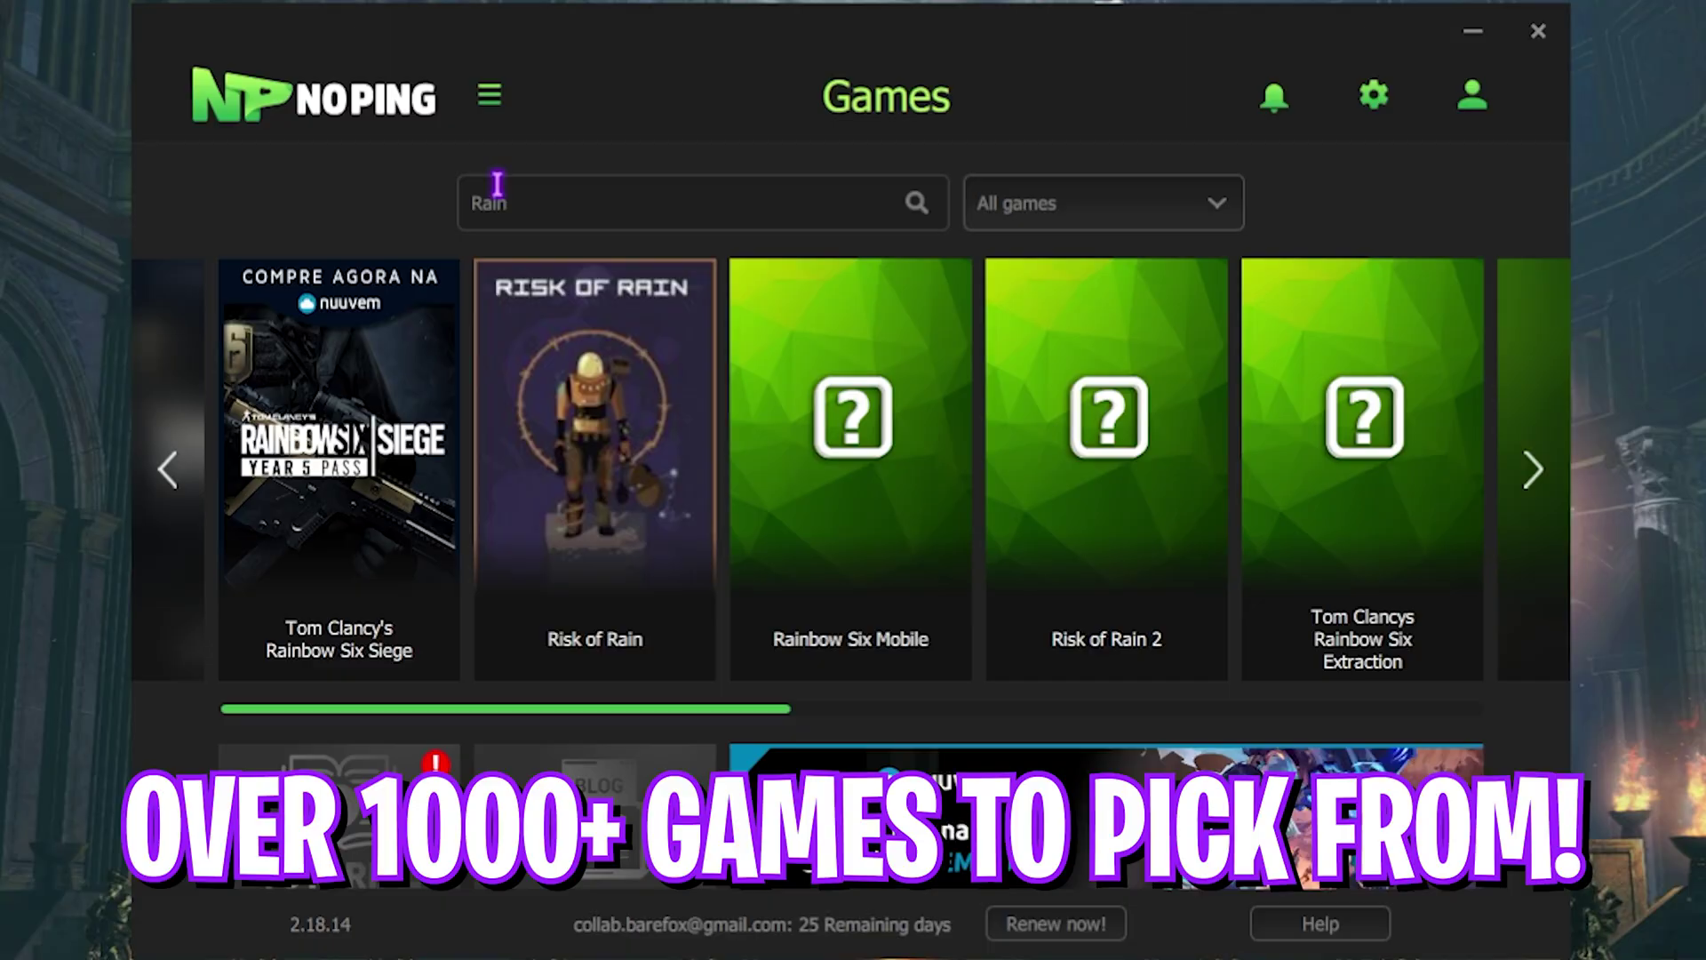
{"action": "mouse_move", "coordinate": [360, 491]}
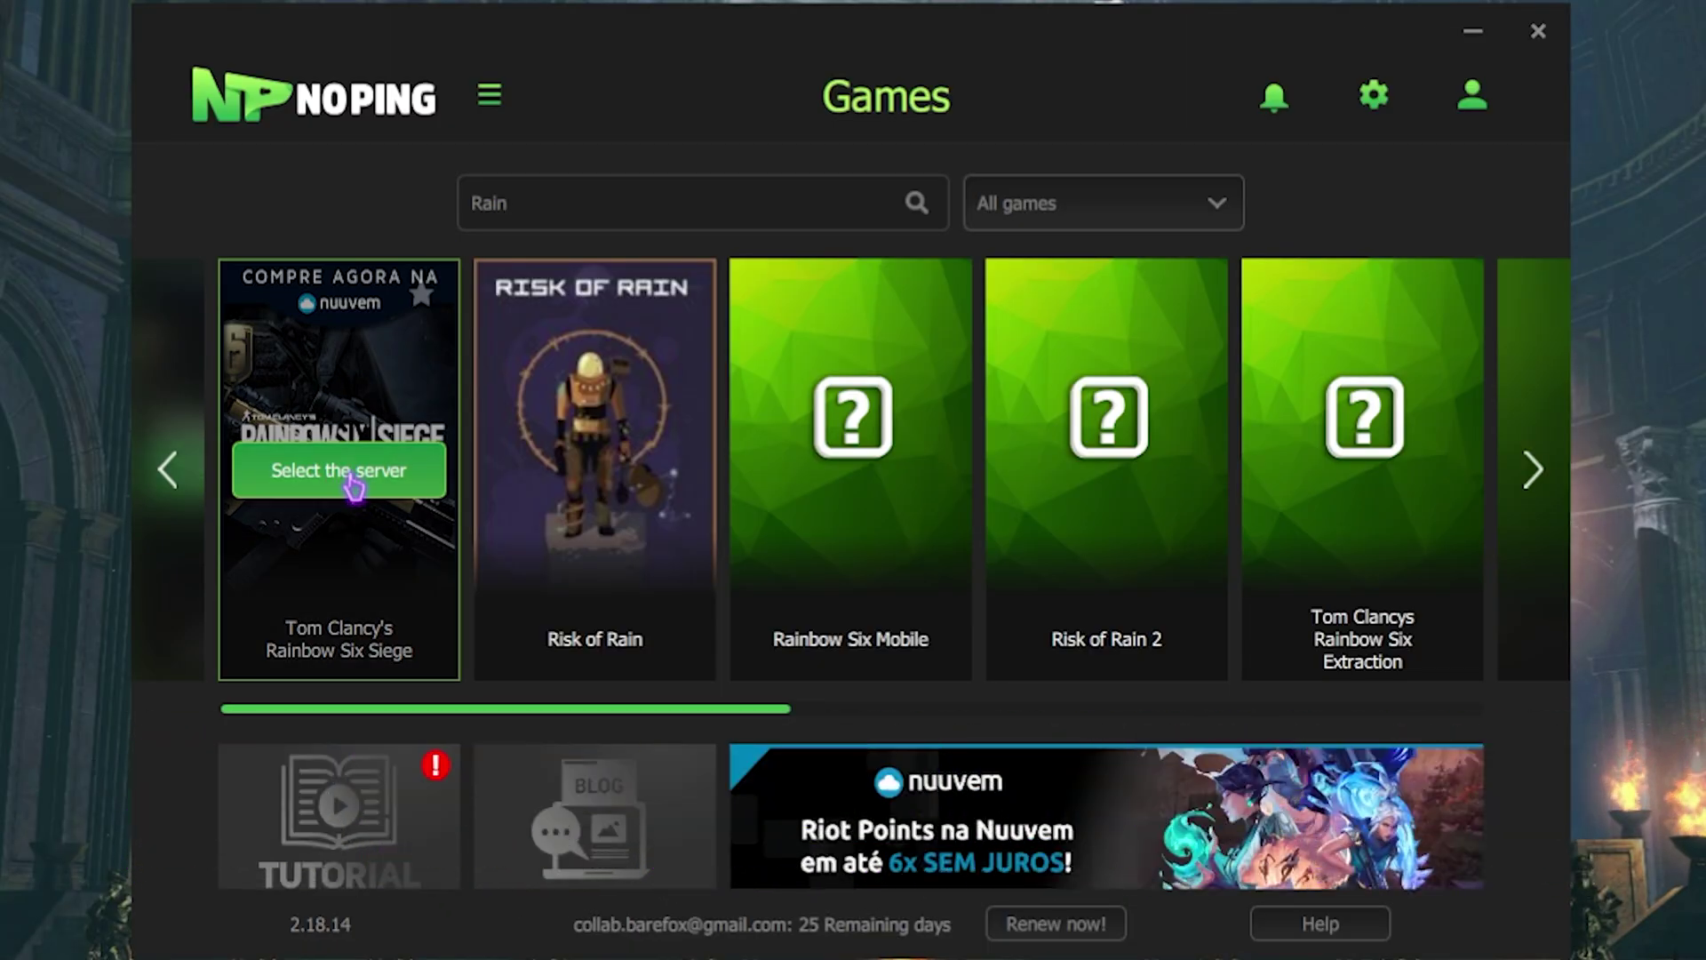
{"action": "left_click", "coordinate": [336, 479]}
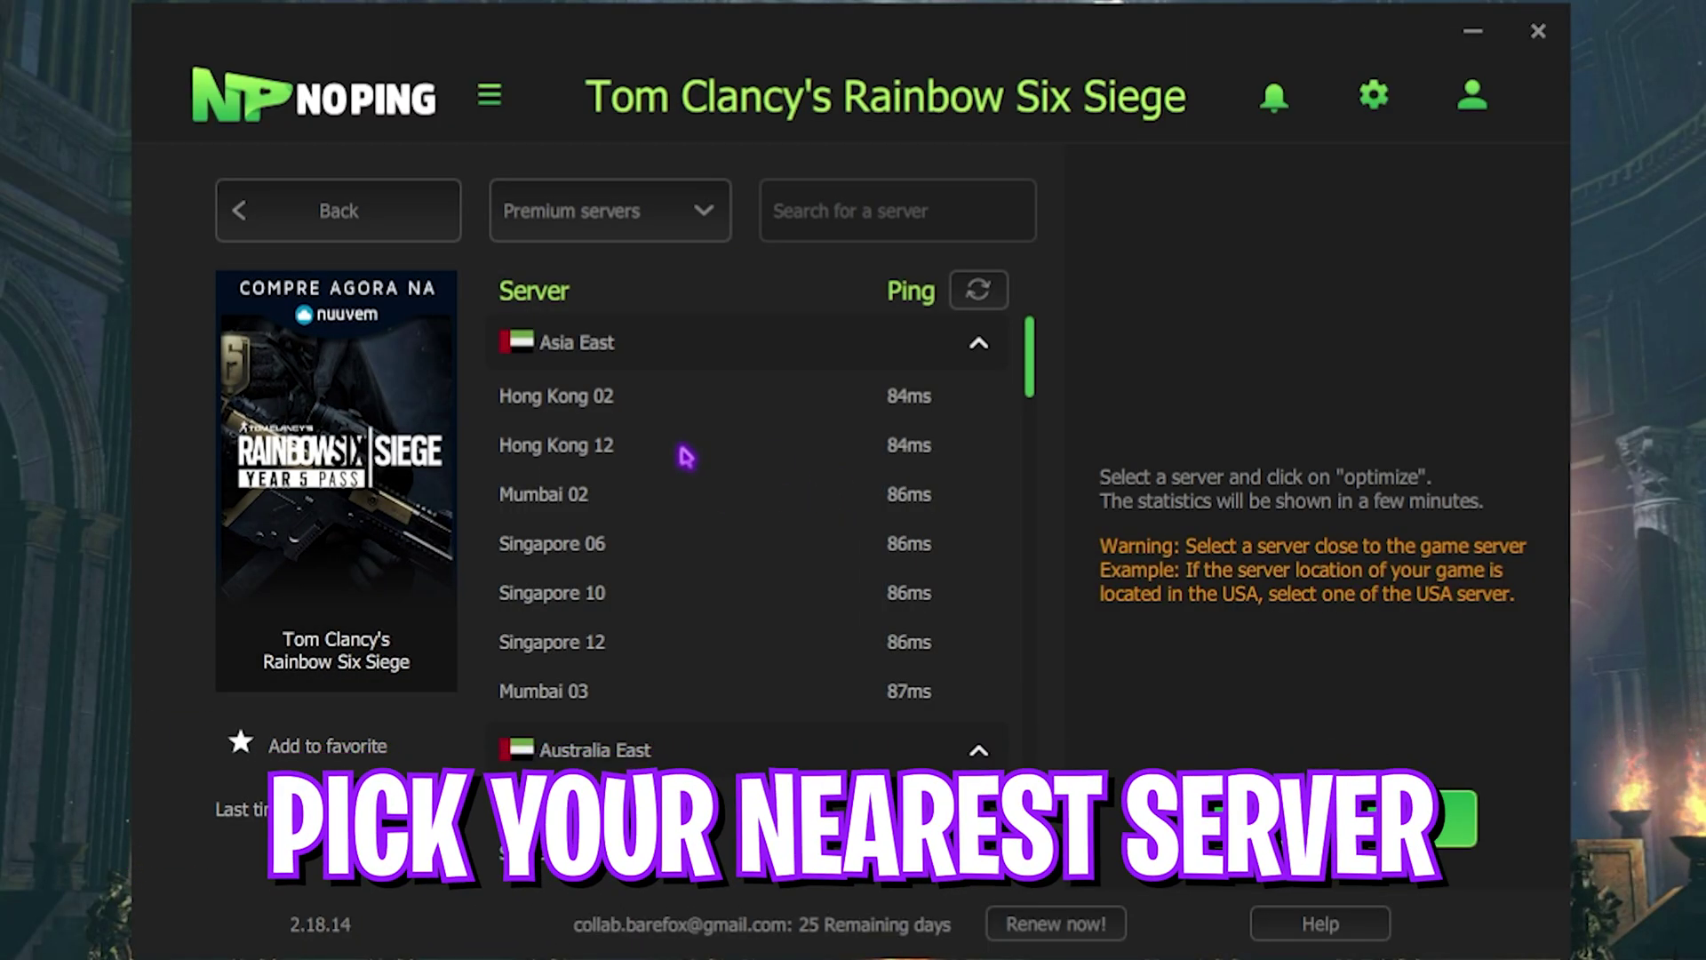
Step: Select the Mumbai 02 server in the Middle East group and start optimizing Rainbow Six Siege
{"action": "scroll", "coordinate": [702, 451], "scroll_direction": "down", "scroll_amount": 5}
{"action": "scroll", "coordinate": [707, 453], "scroll_direction": "down", "scroll_amount": 15}
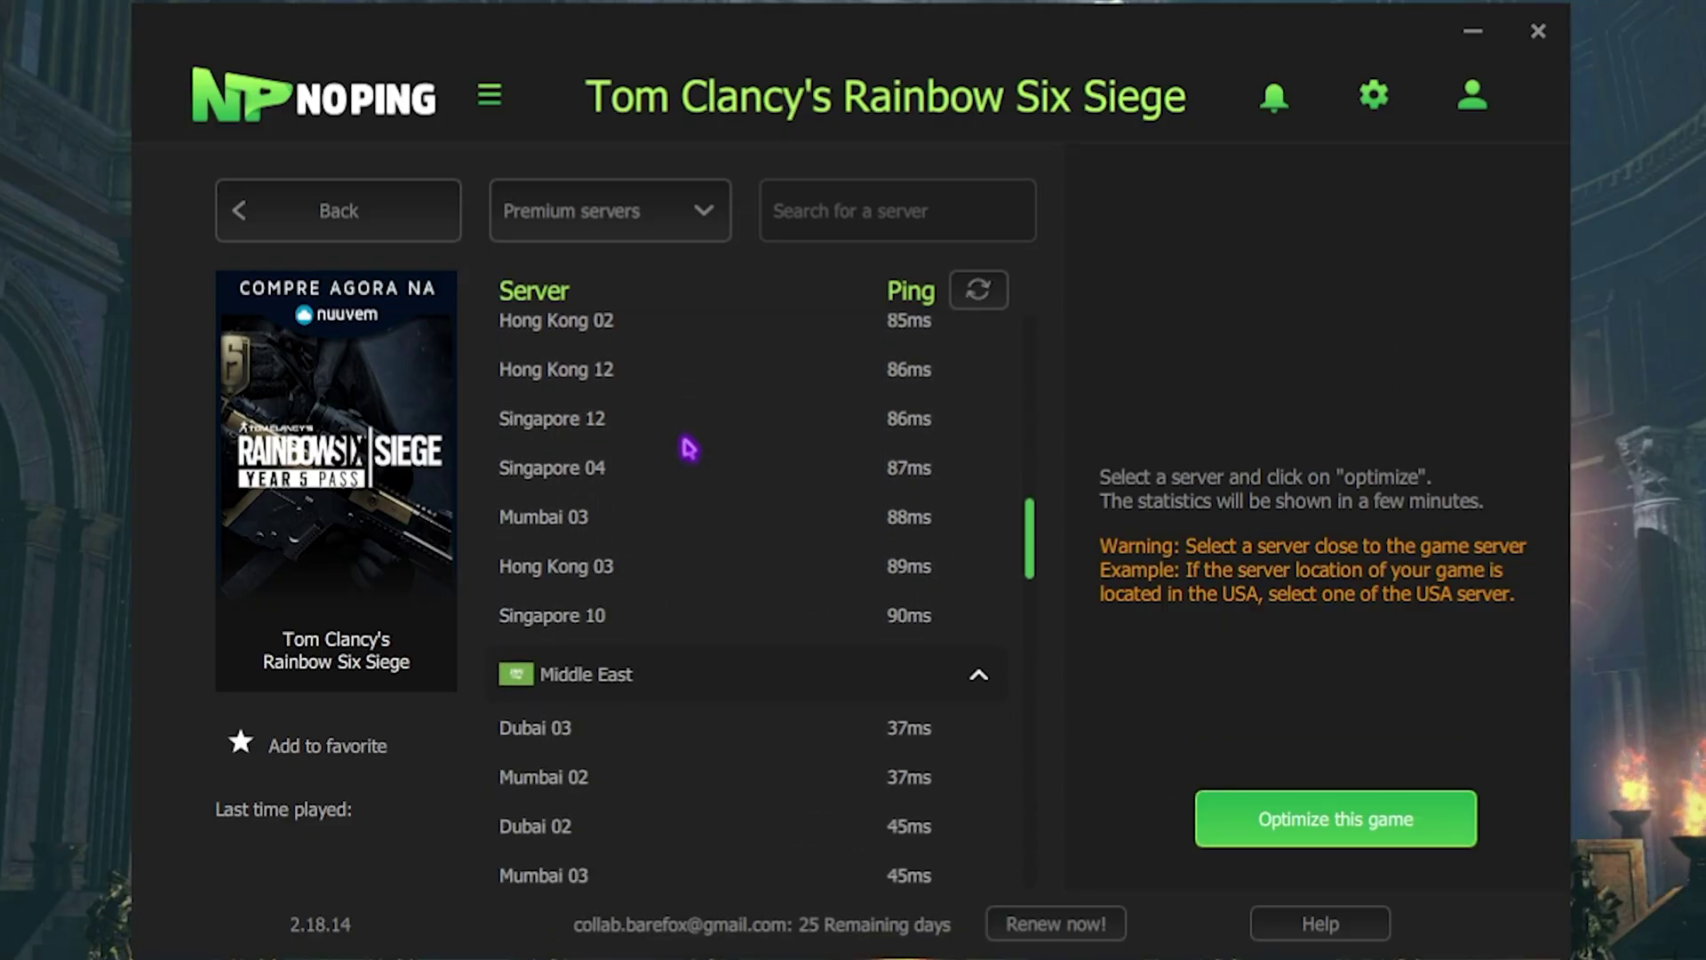
{"action": "scroll", "coordinate": [688, 447], "scroll_direction": "up", "scroll_amount": 2}
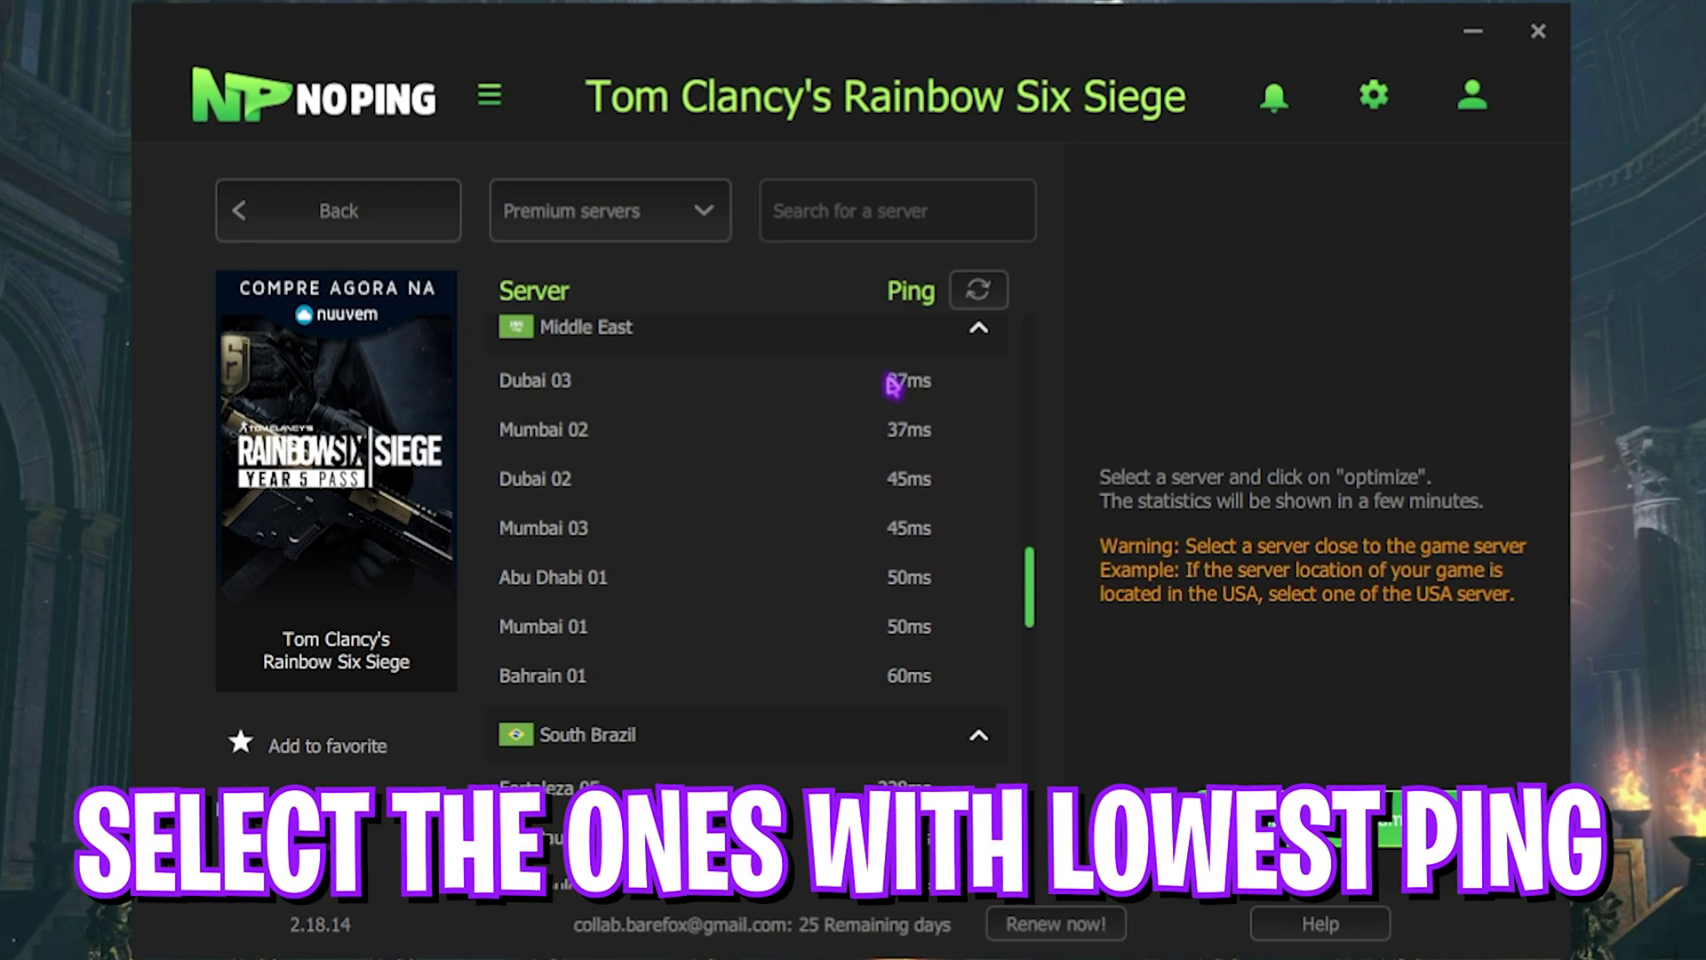
{"action": "left_click", "coordinate": [889, 379]}
{"action": "left_click", "coordinate": [627, 429]}
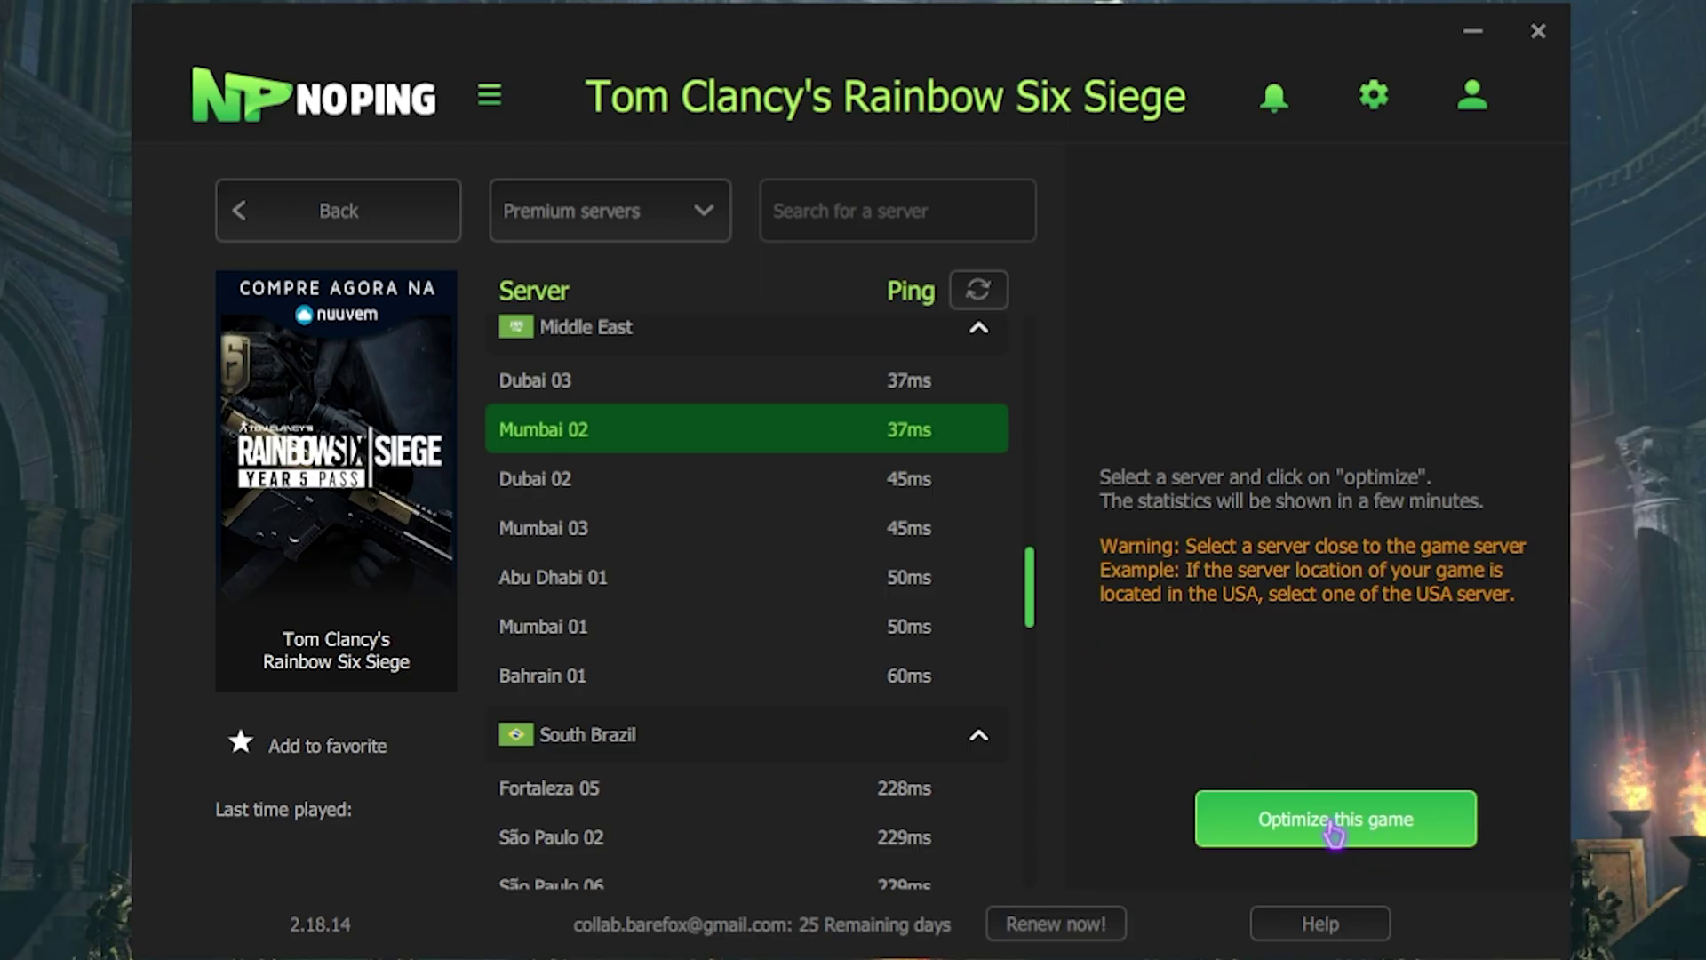
{"action": "left_click", "coordinate": [1333, 829]}
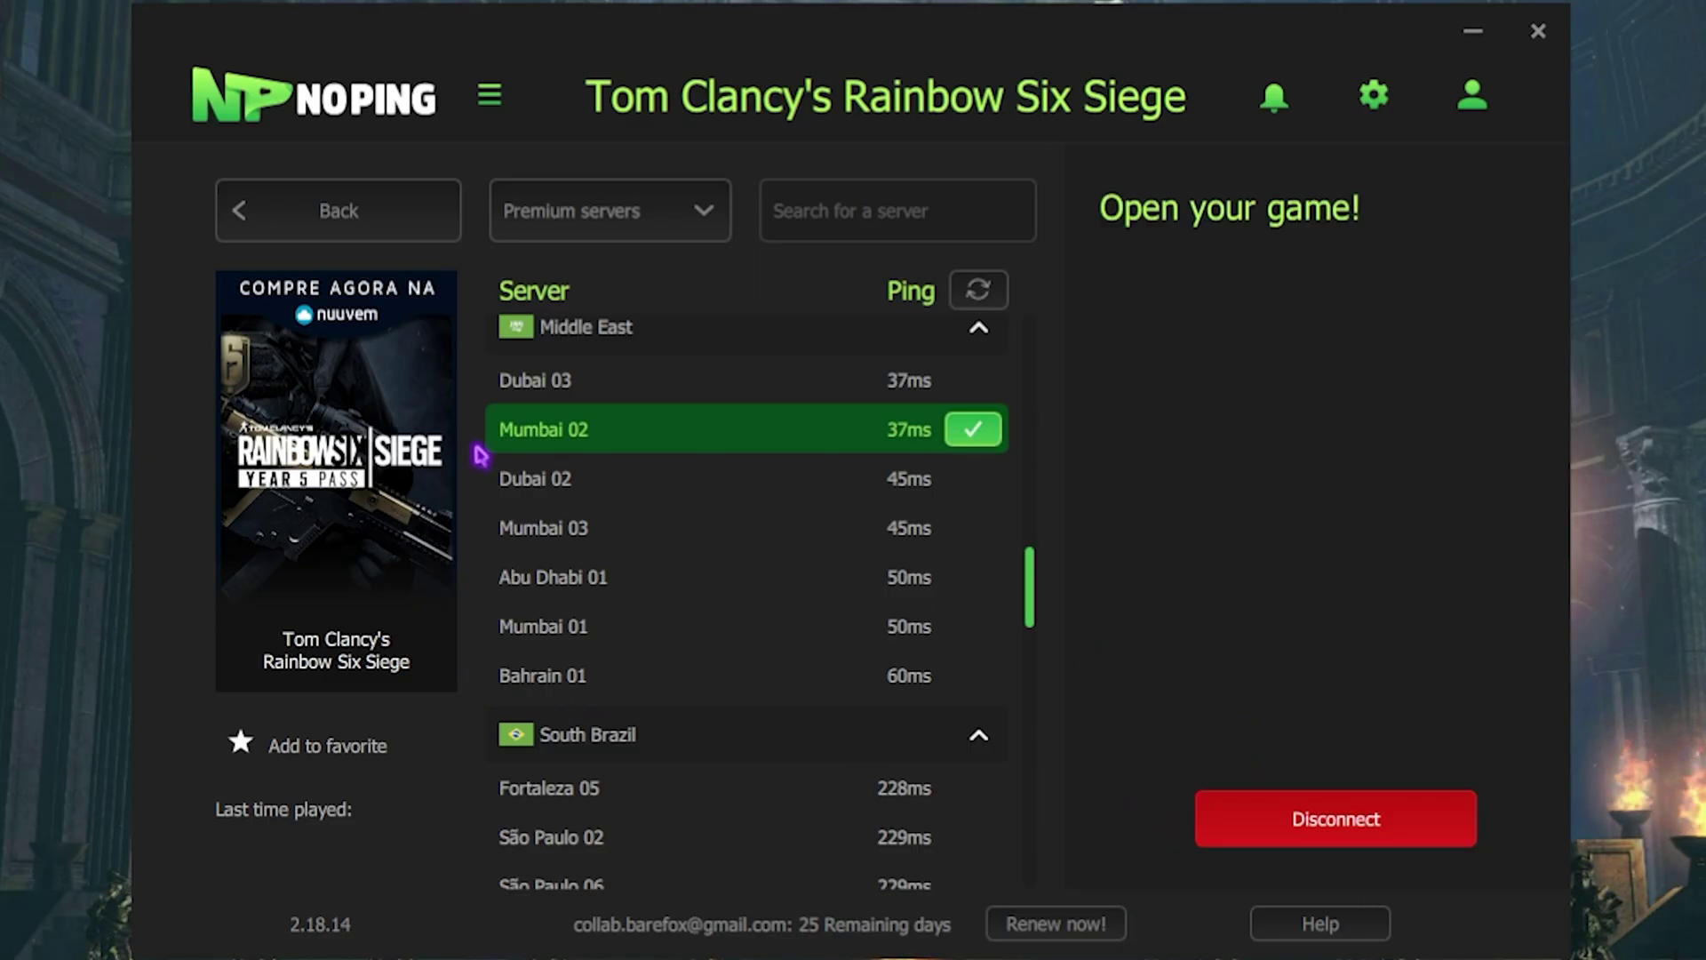
Step: Return to the games list, enable Turbo Games in the NoPing settings, and start Boost Fps
{"action": "left_click", "coordinate": [354, 233]}
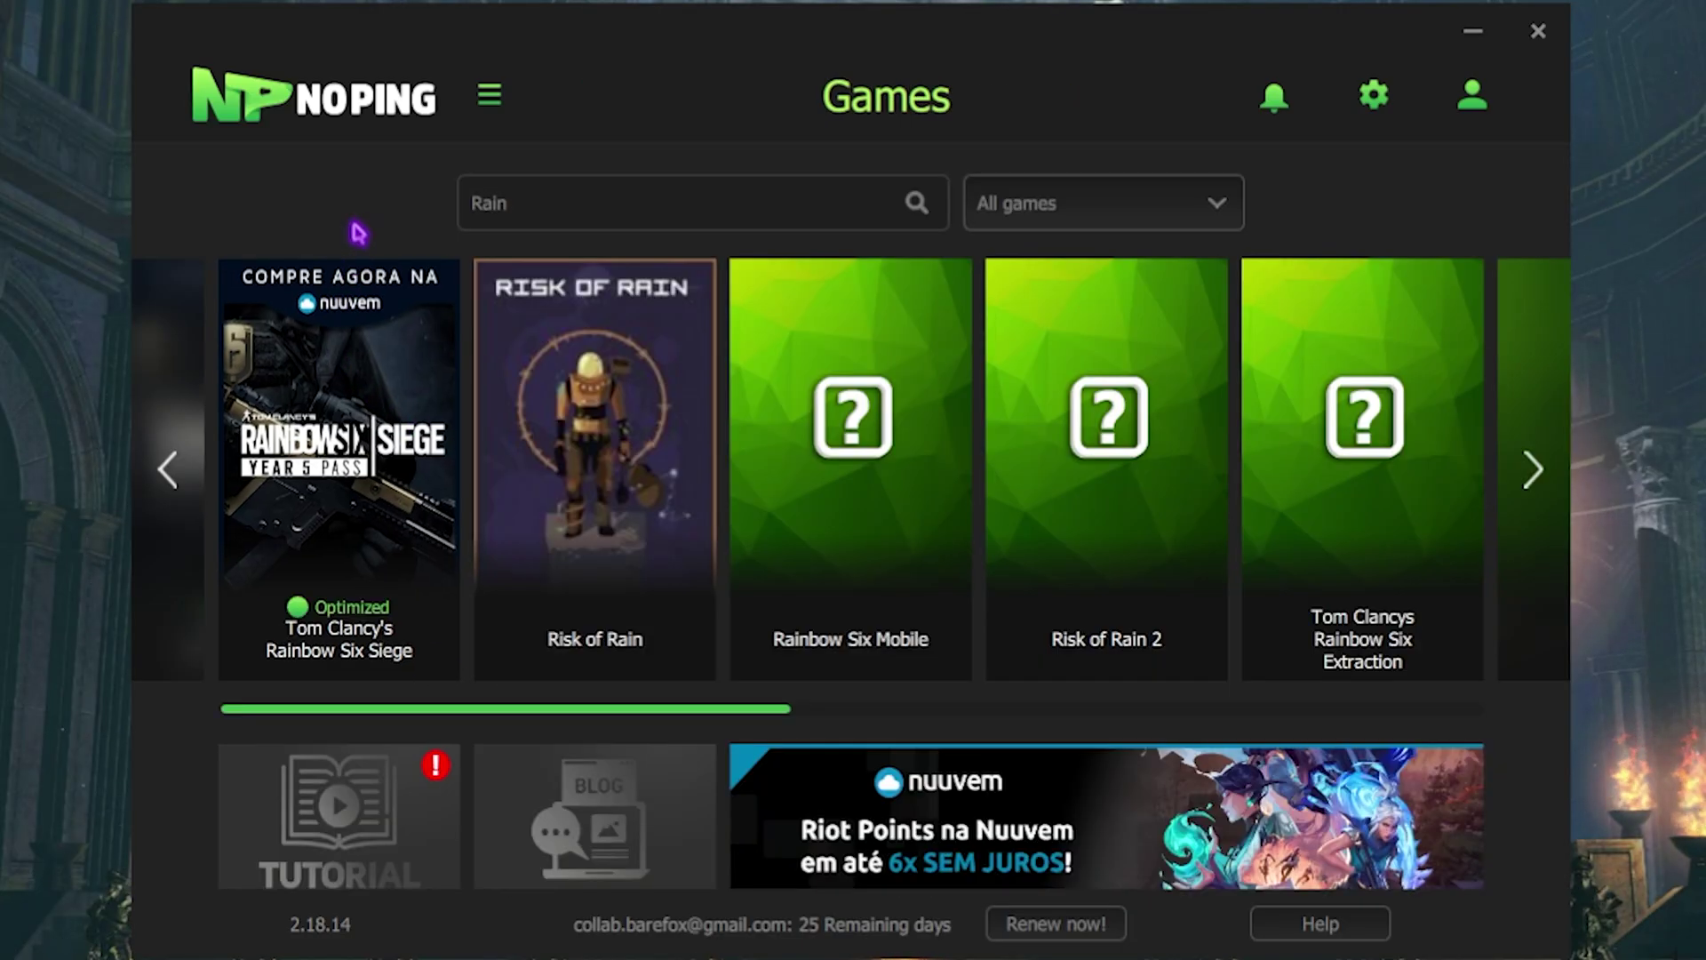
{"action": "left_click", "coordinate": [1374, 99]}
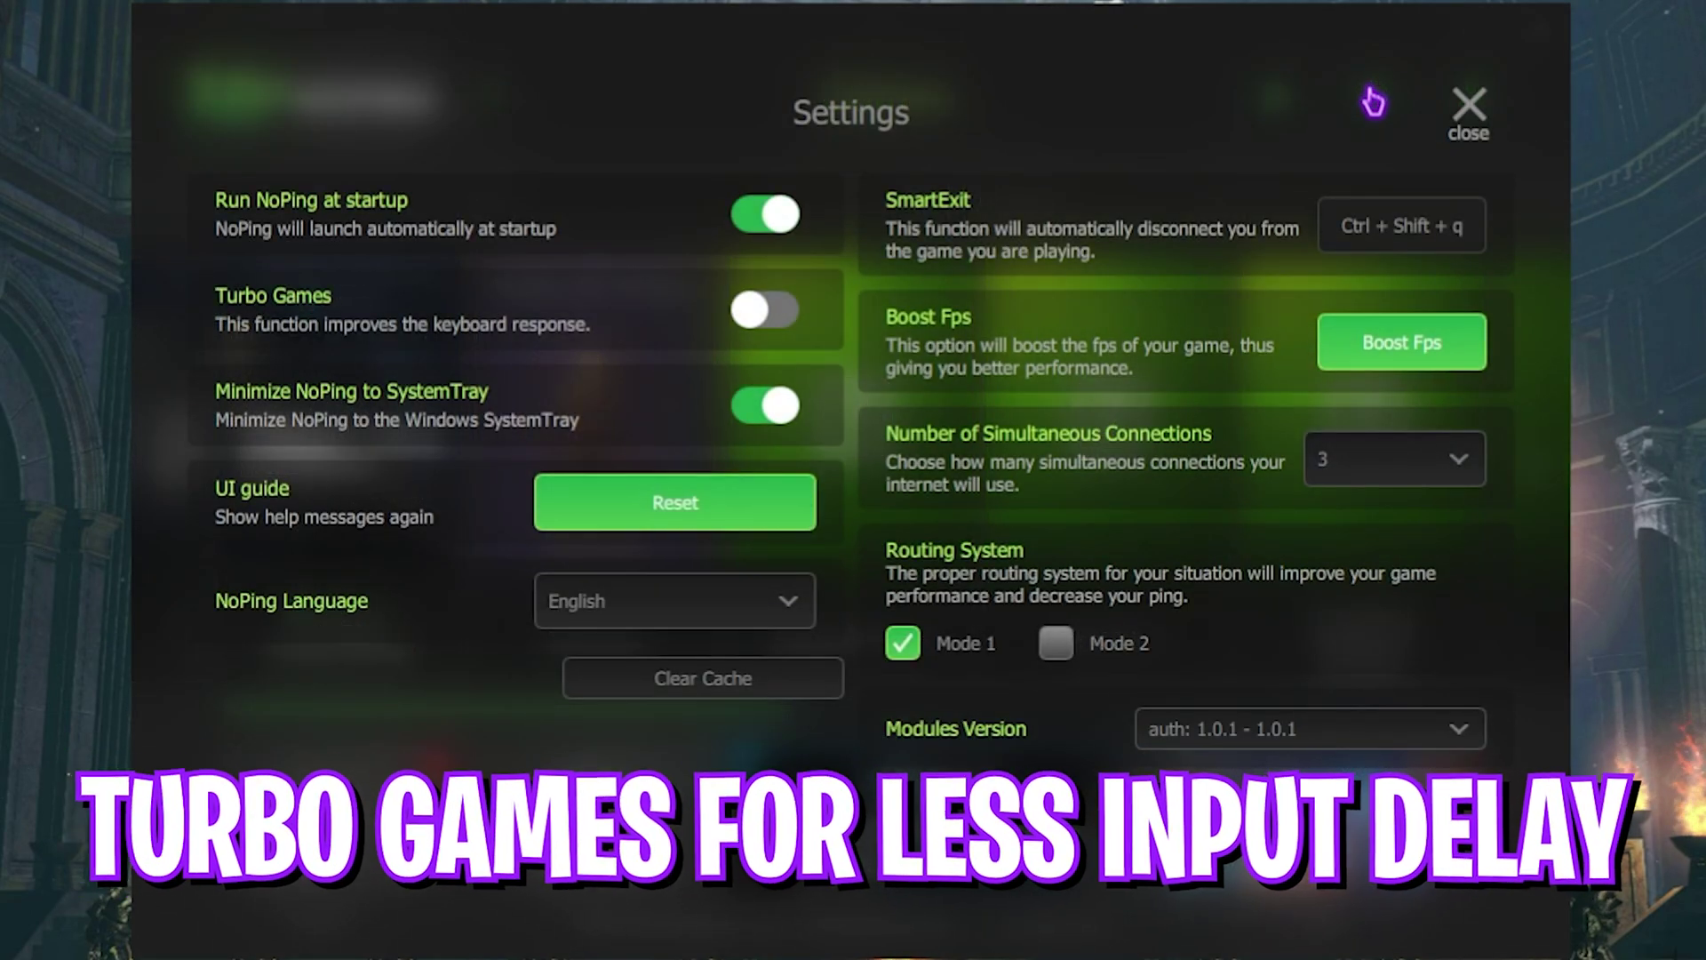
{"action": "left_click", "coordinate": [749, 313]}
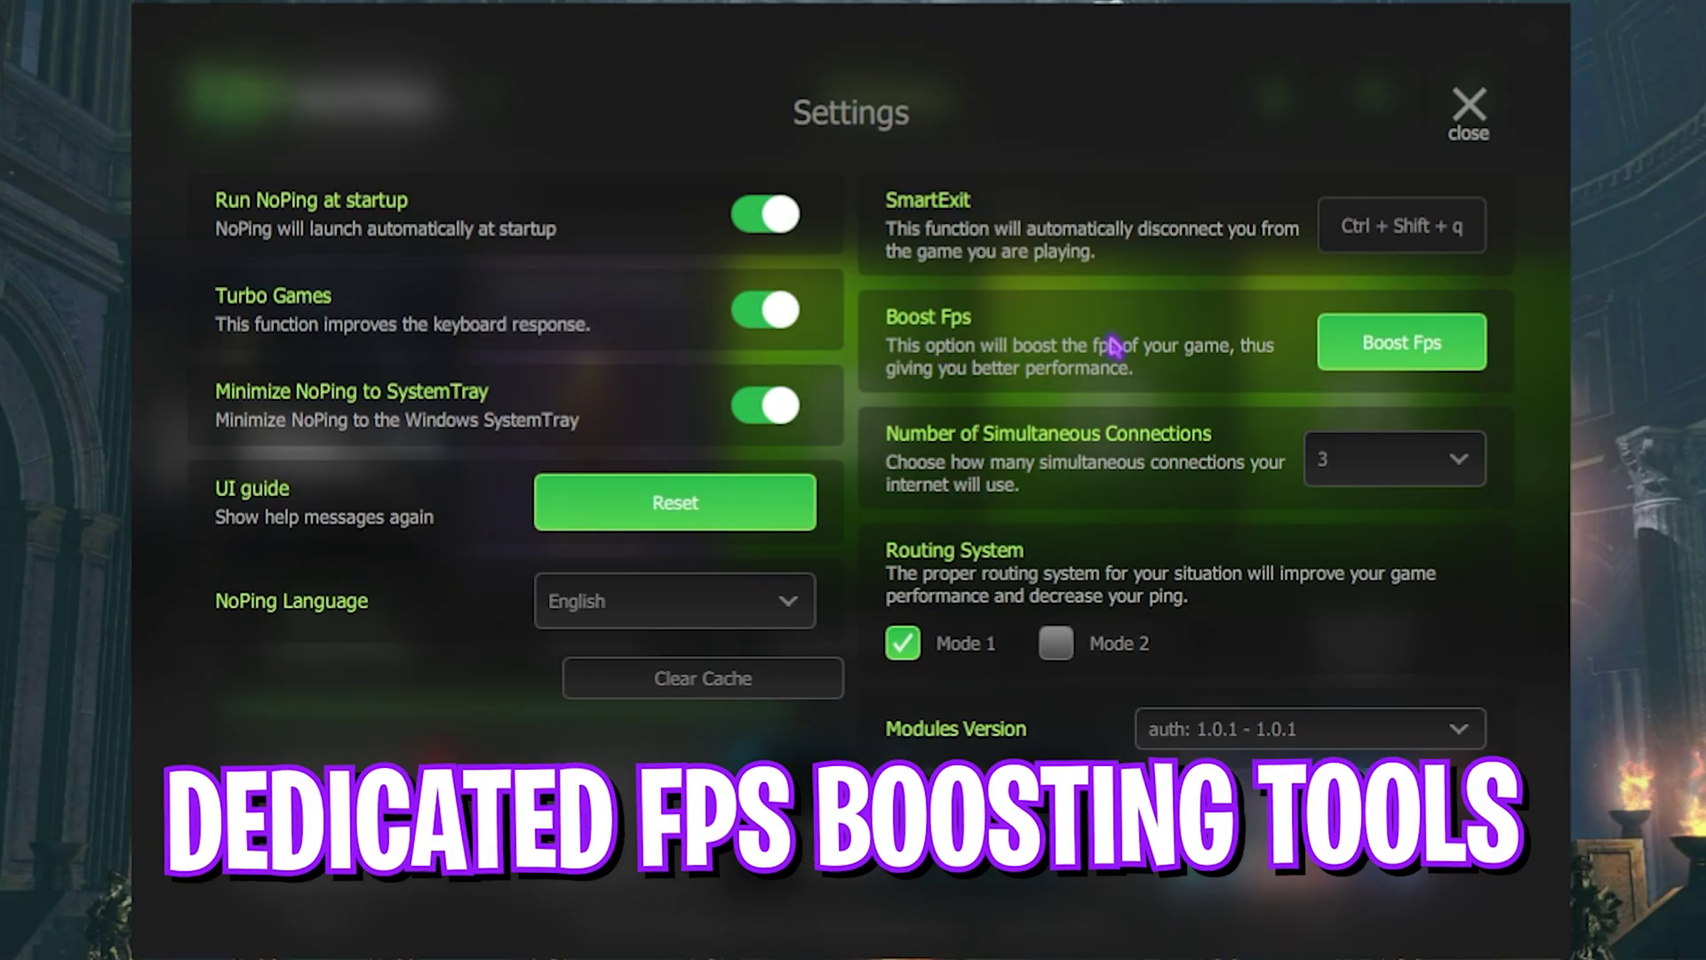
{"action": "left_click", "coordinate": [1389, 343]}
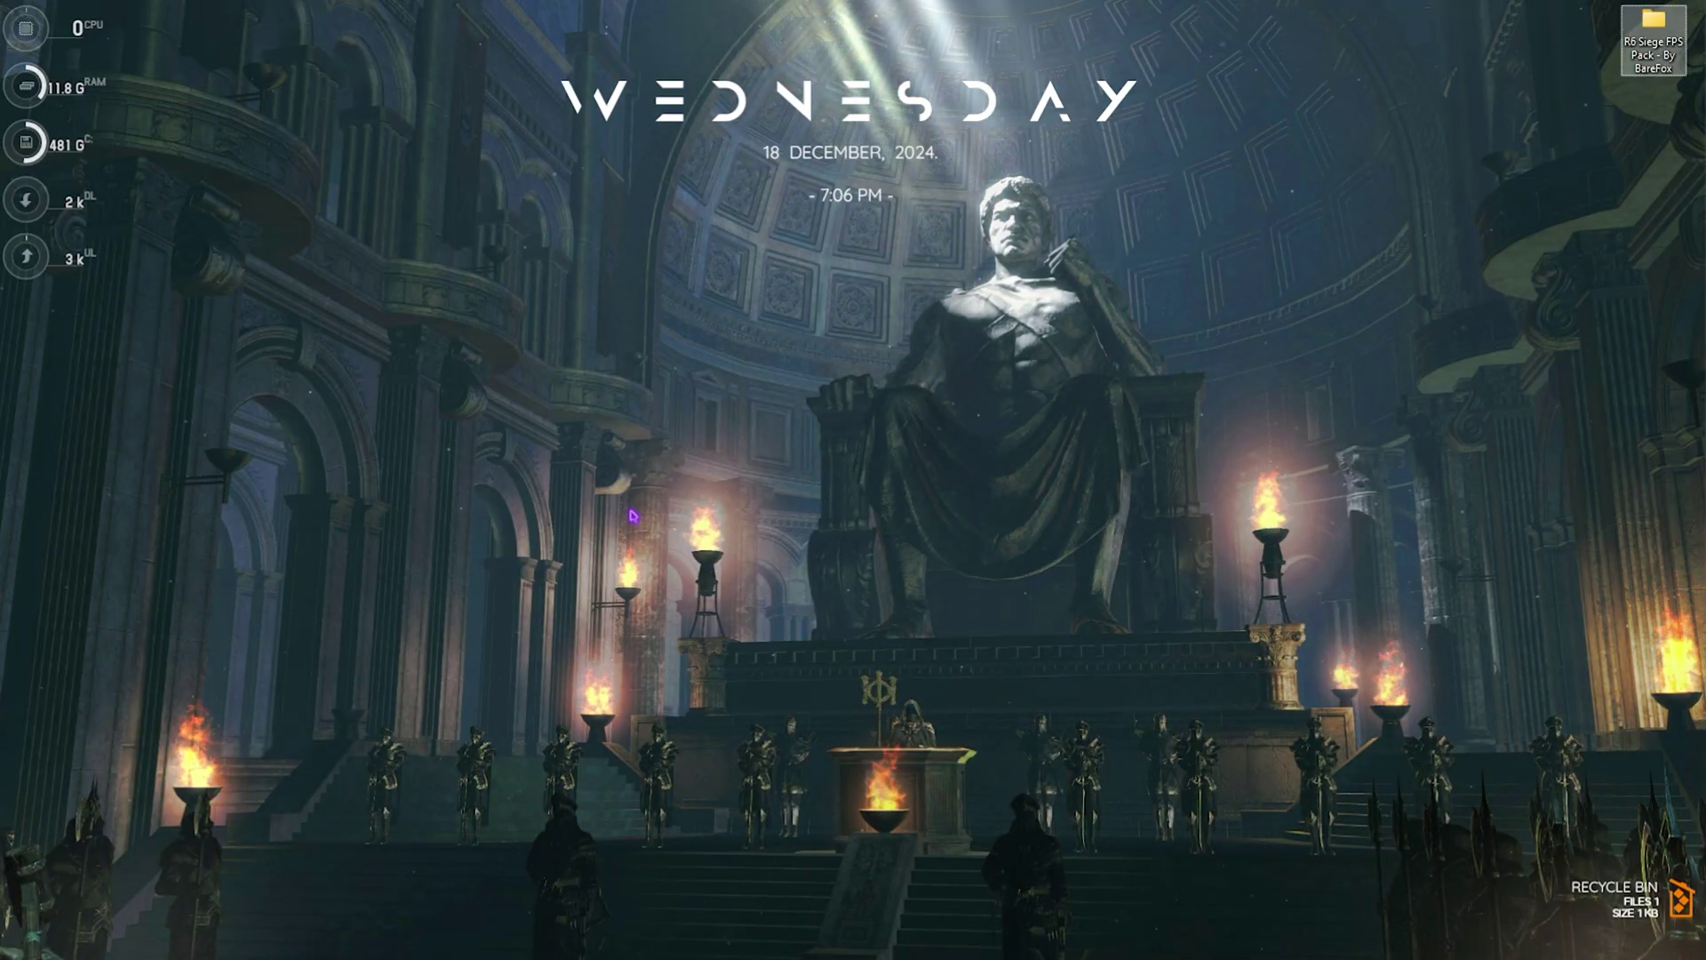
Step: Find and open Defragment and Optimize Drives in Windows, and optimize the C: drive
{"action": "key", "text": "super"}
{"action": "type", "text": "discordefrag"}
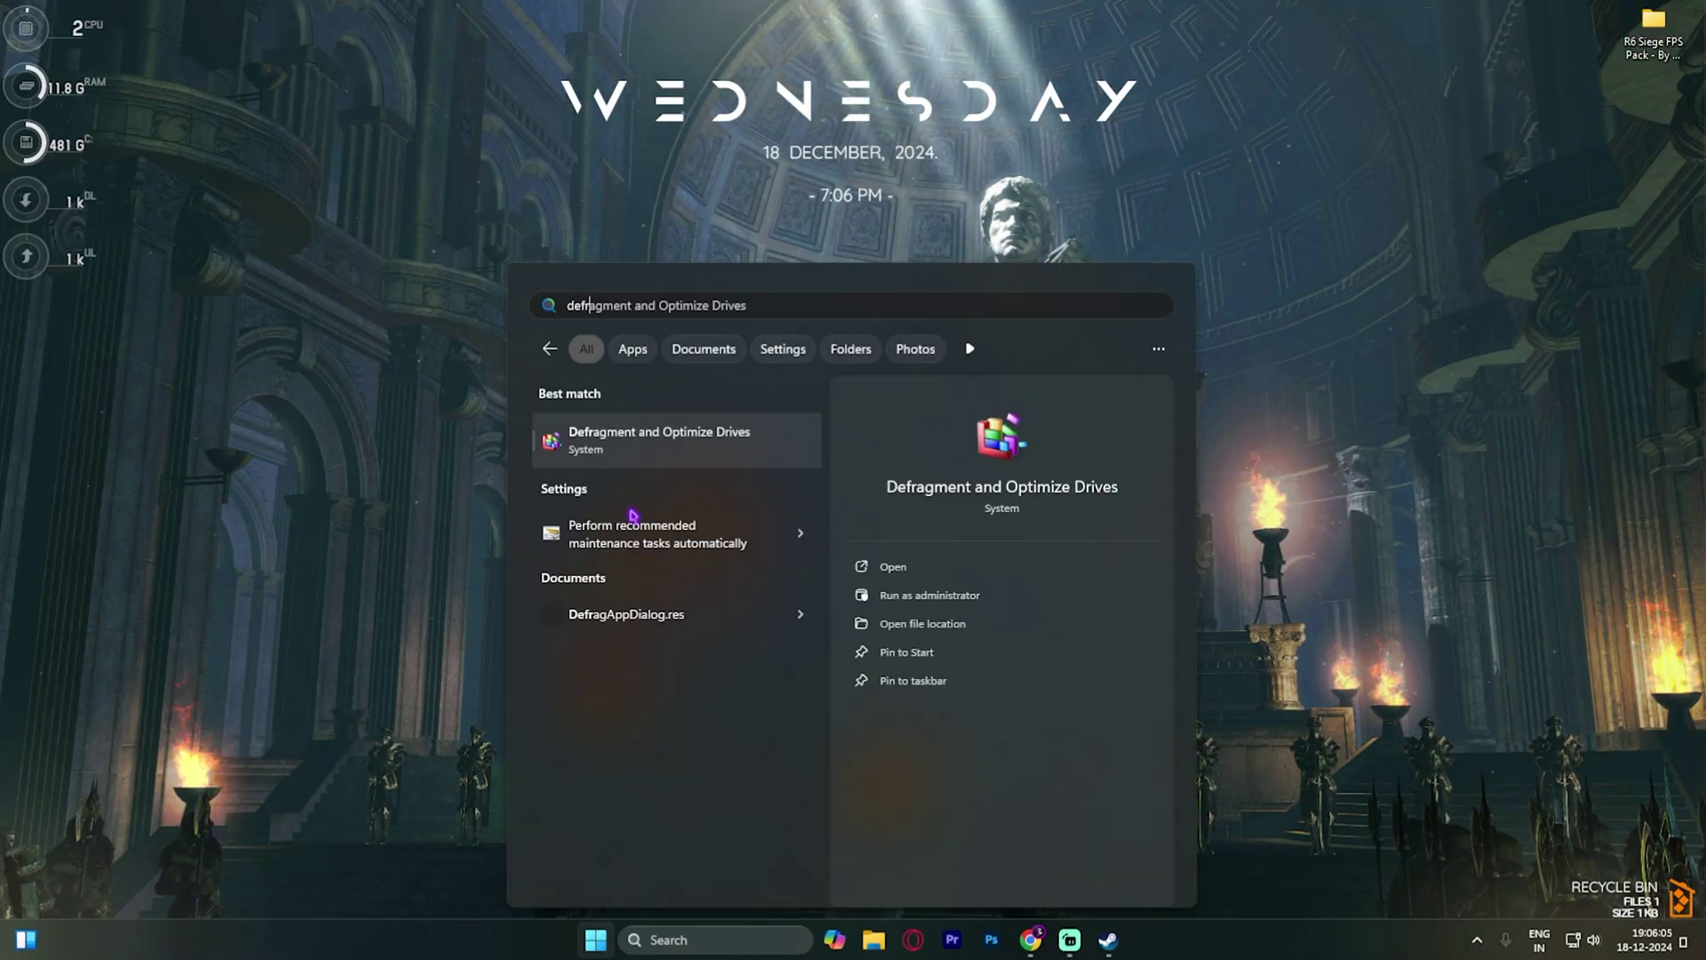
{"action": "left_click", "coordinate": [664, 453]}
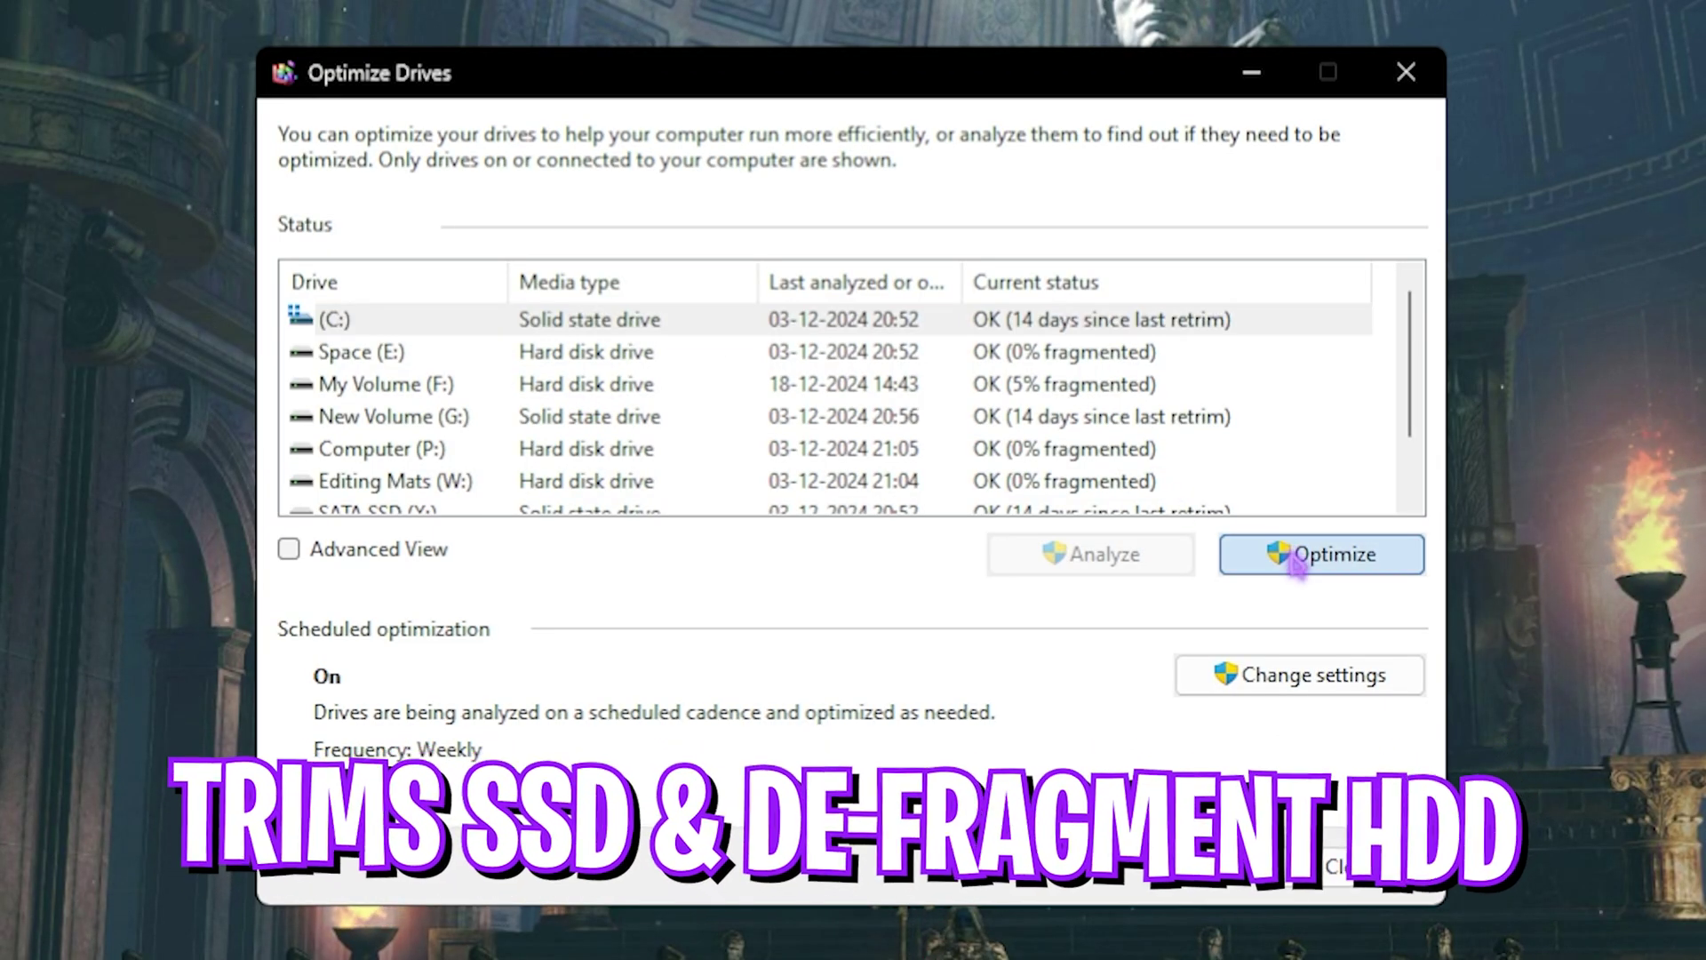
{"action": "left_click", "coordinate": [1249, 554]}
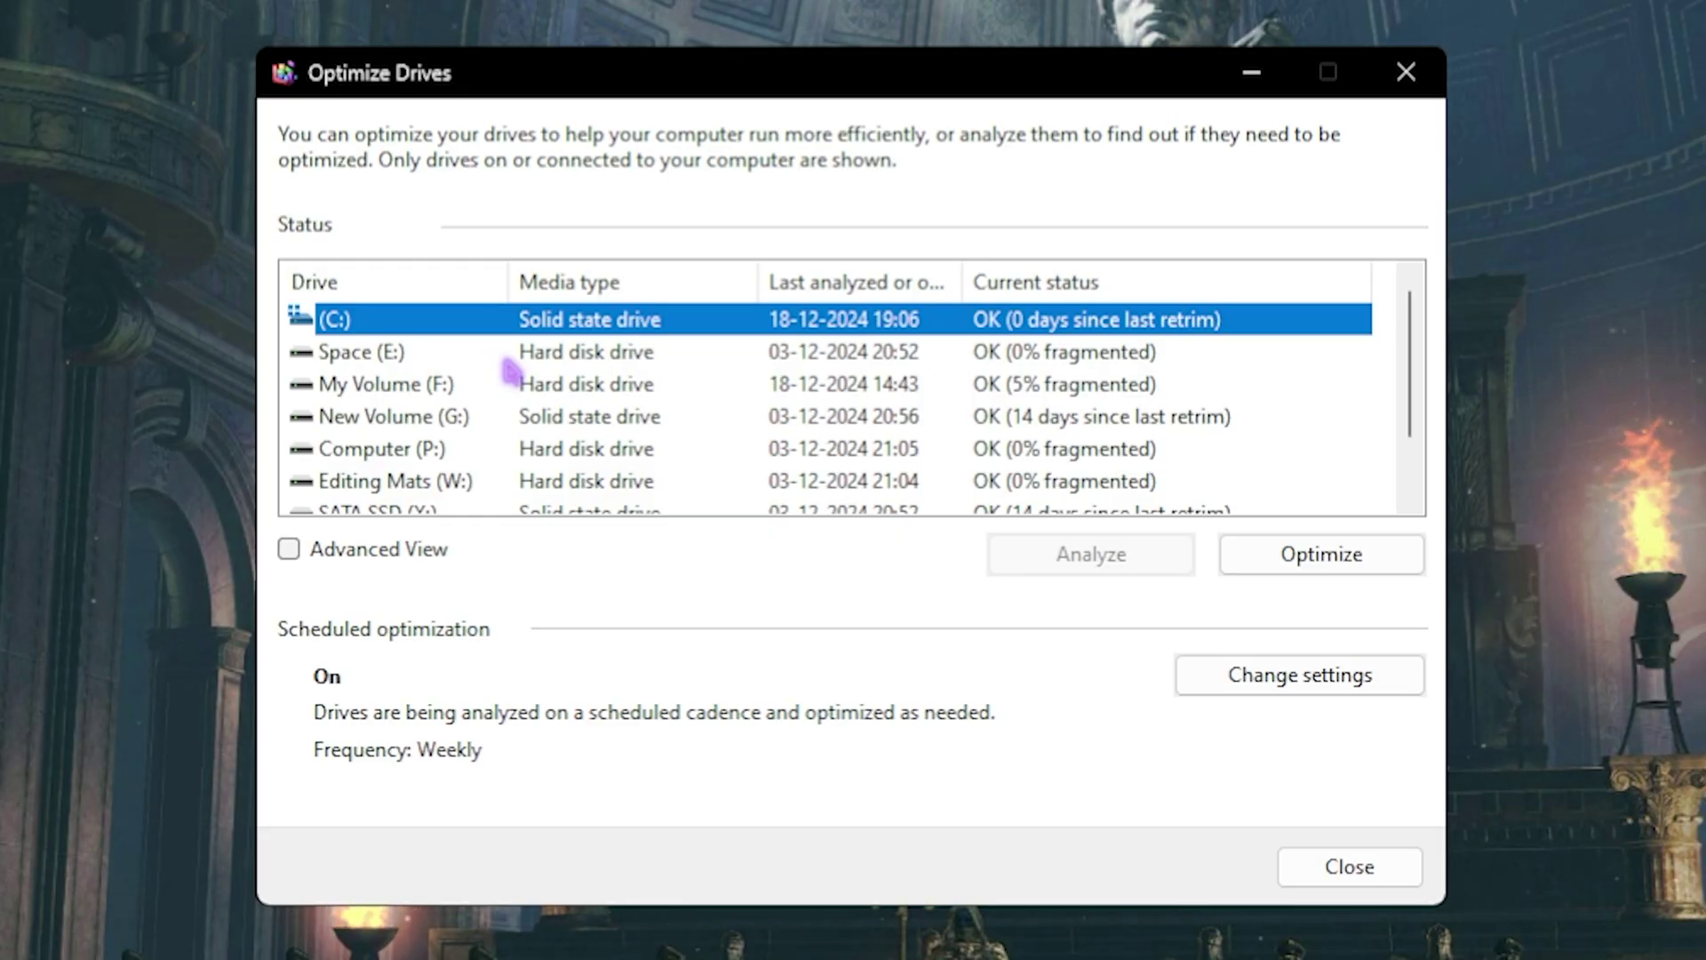
Step: View the scheduled optimization settings with the Weekly frequency option, dismiss them, and close Optimize Drives
{"action": "left_click", "coordinate": [1236, 677]}
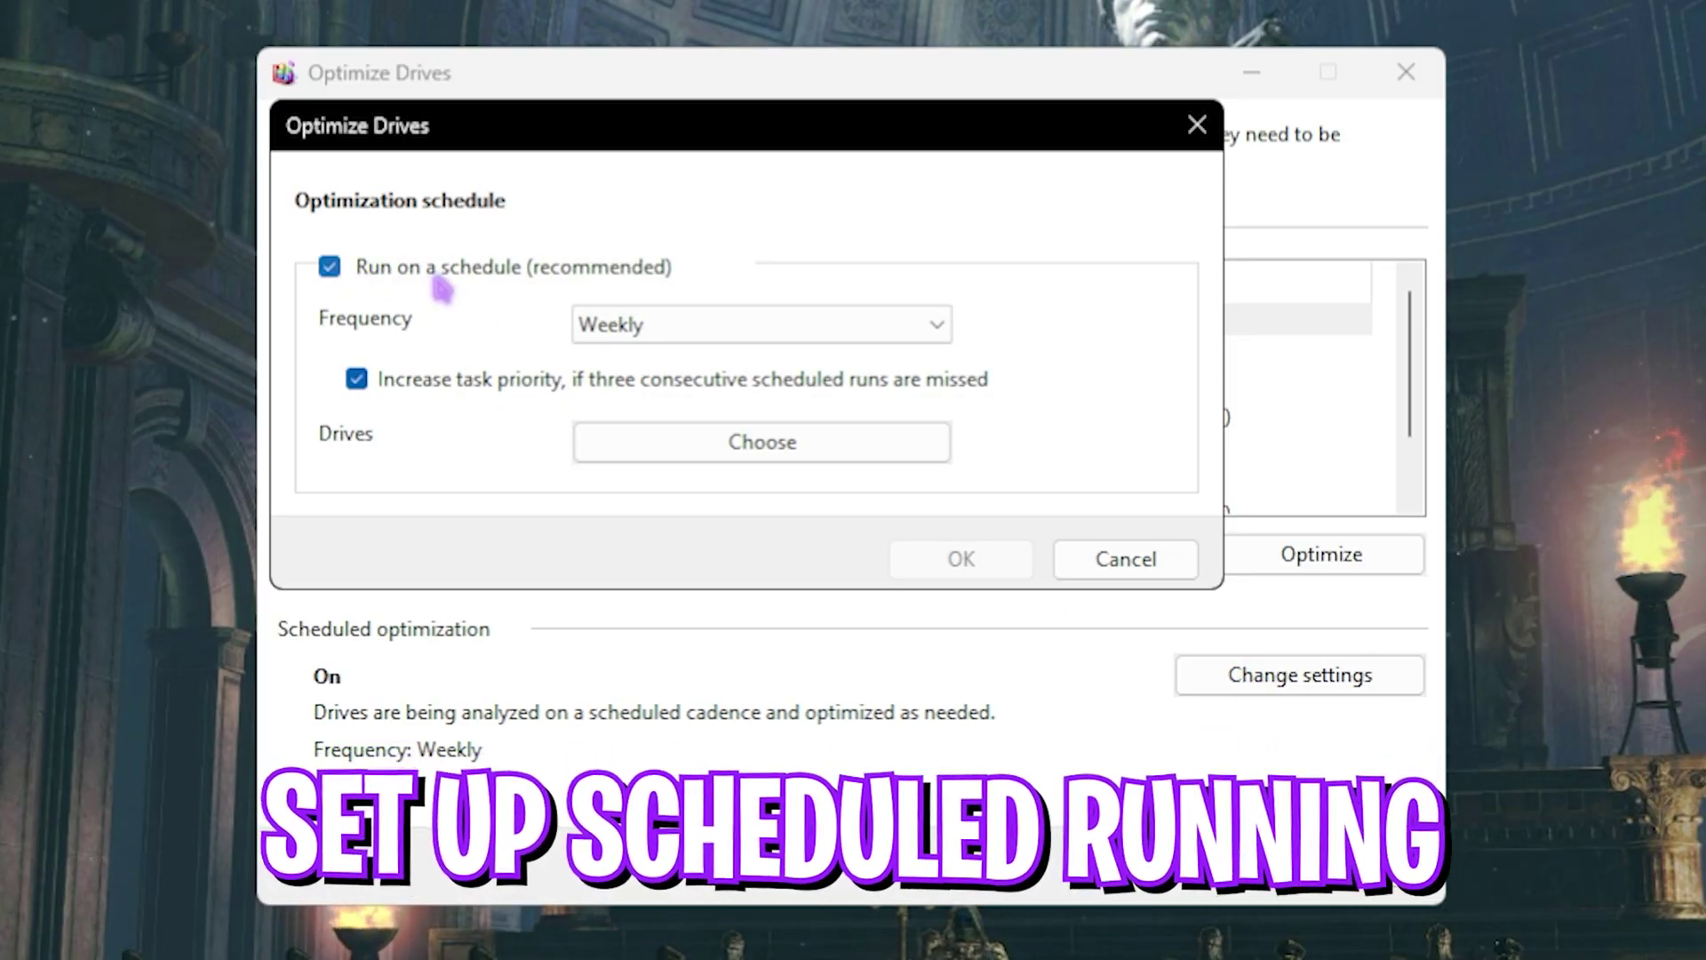
{"action": "left_click", "coordinate": [680, 331]}
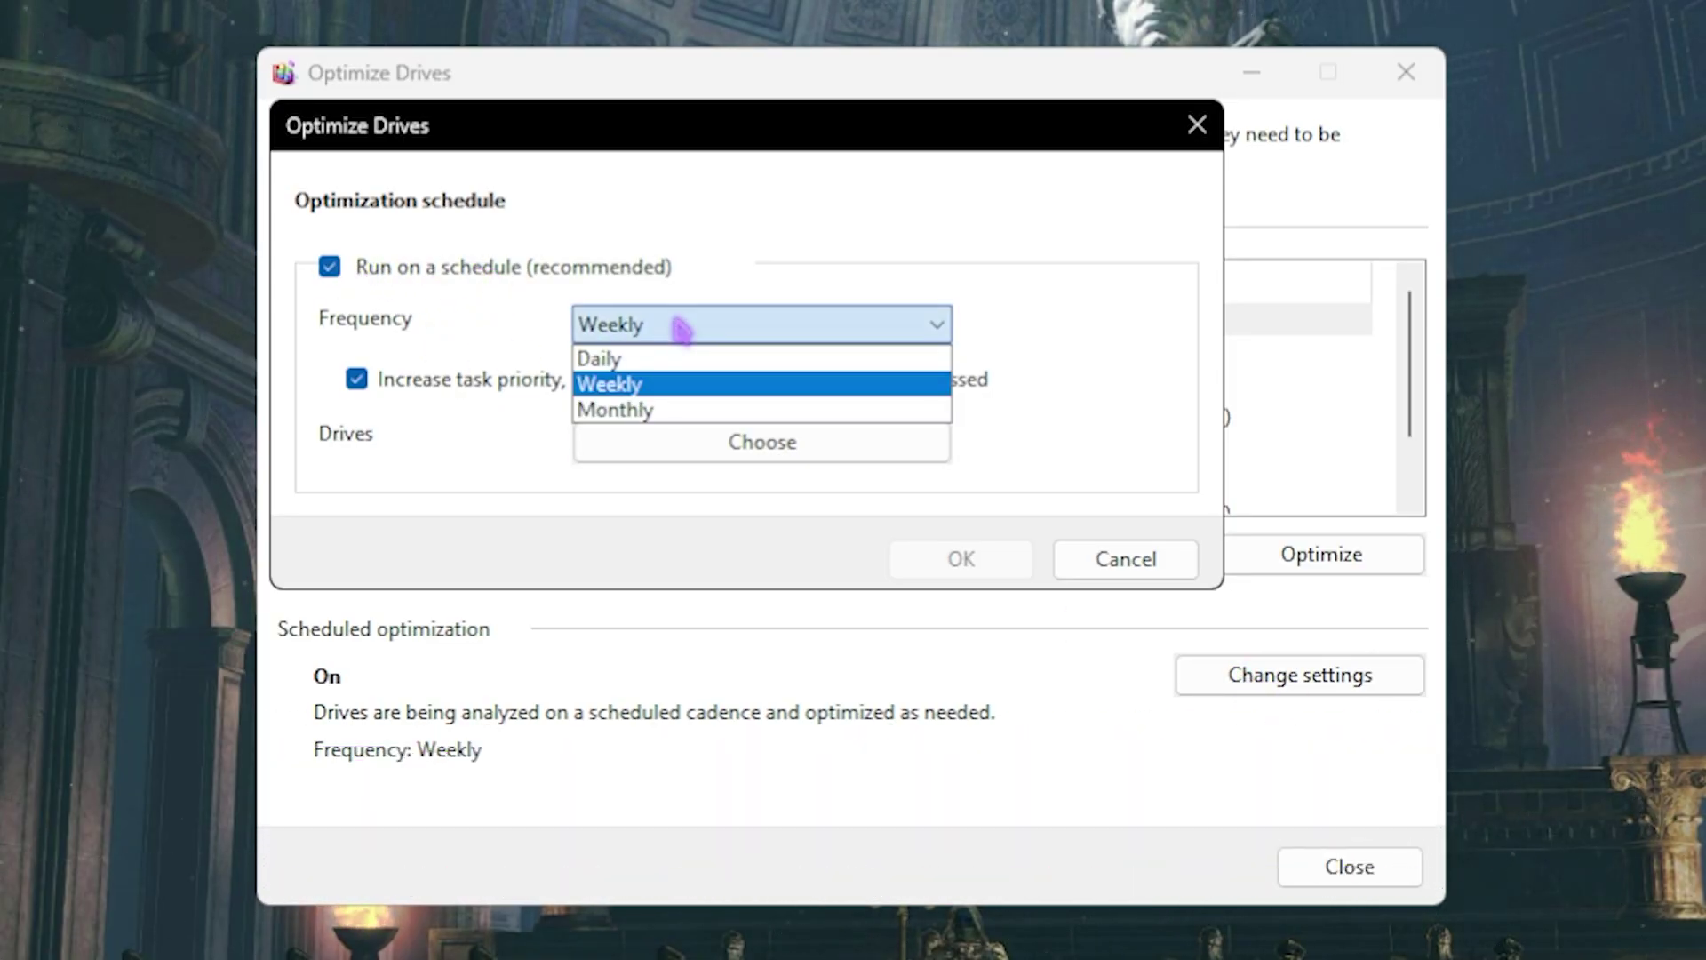
{"action": "left_click", "coordinate": [640, 384]}
{"action": "left_click", "coordinate": [1196, 125]}
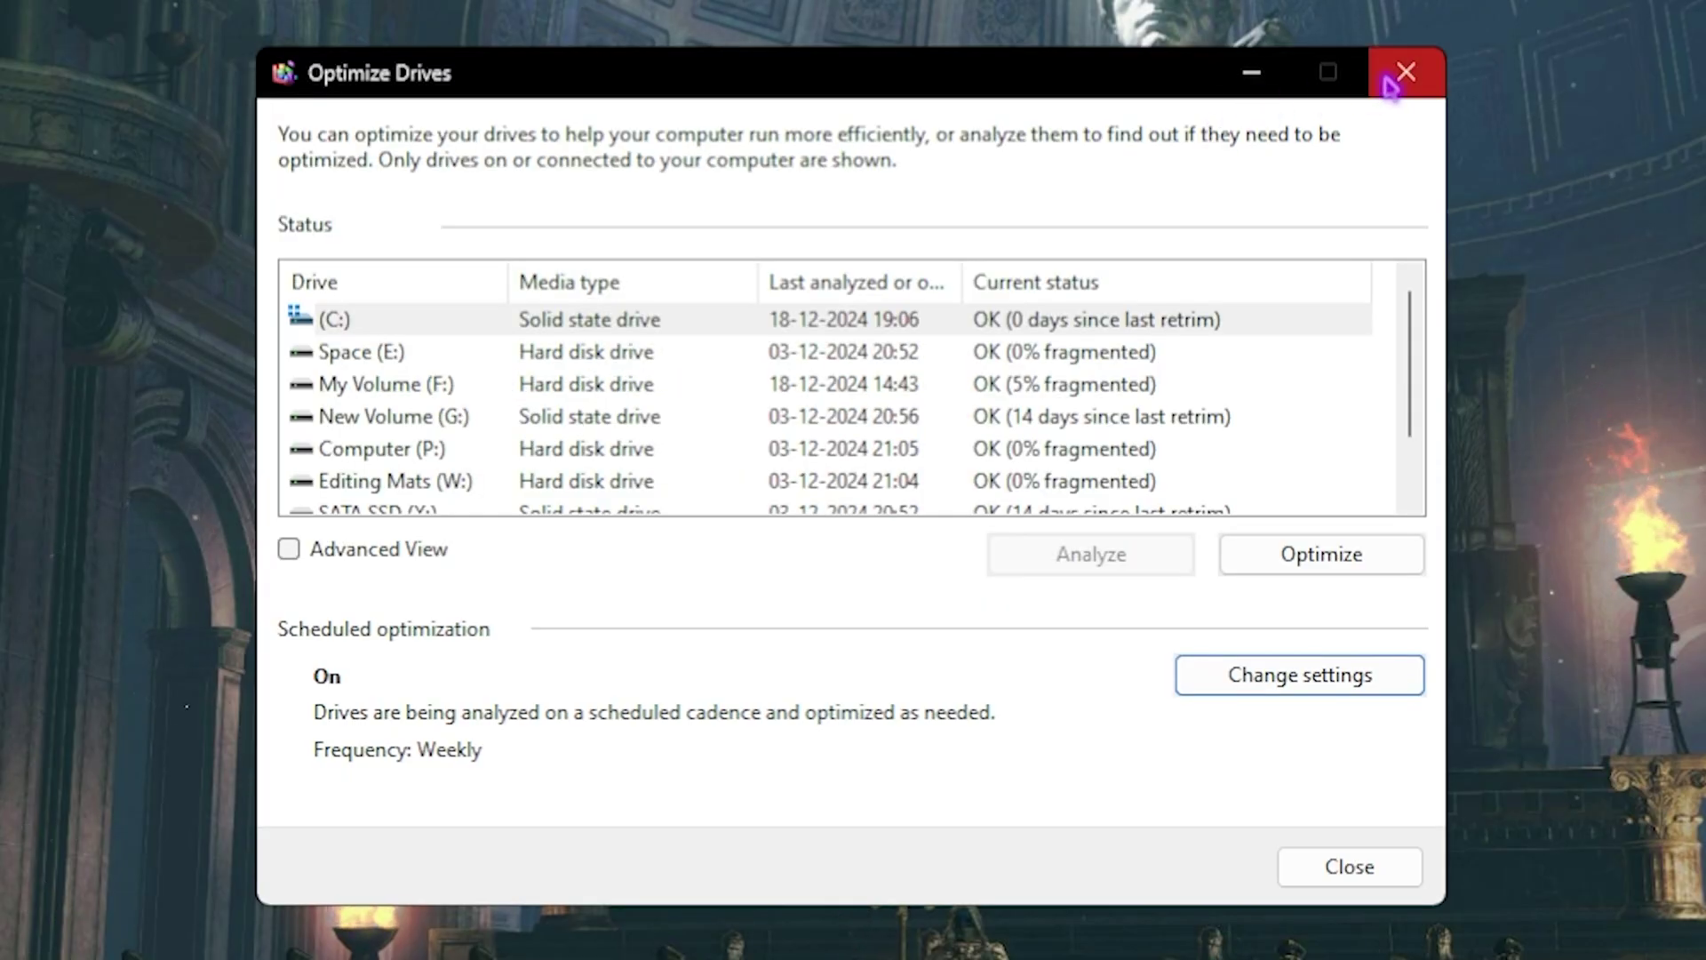
{"action": "left_click", "coordinate": [1400, 72]}
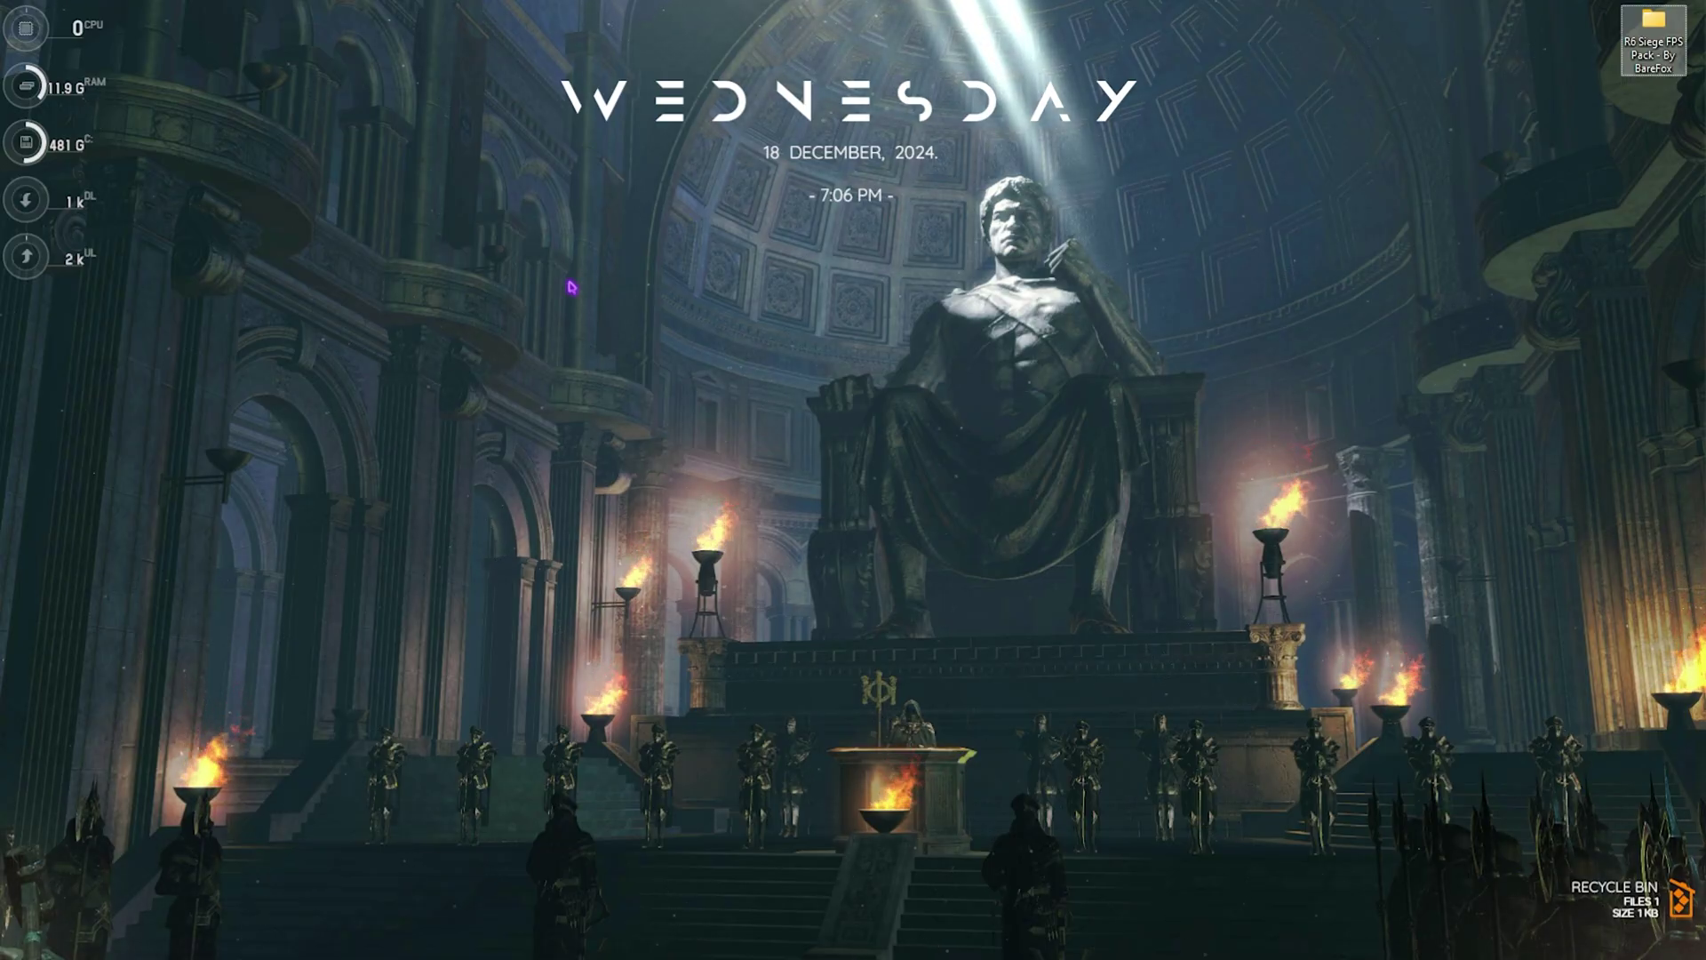
Step: Open Task Manager maximized and look through the Startup apps list for programs enabled at startup
{"action": "key", "text": "ctrl+shift+Escape"}
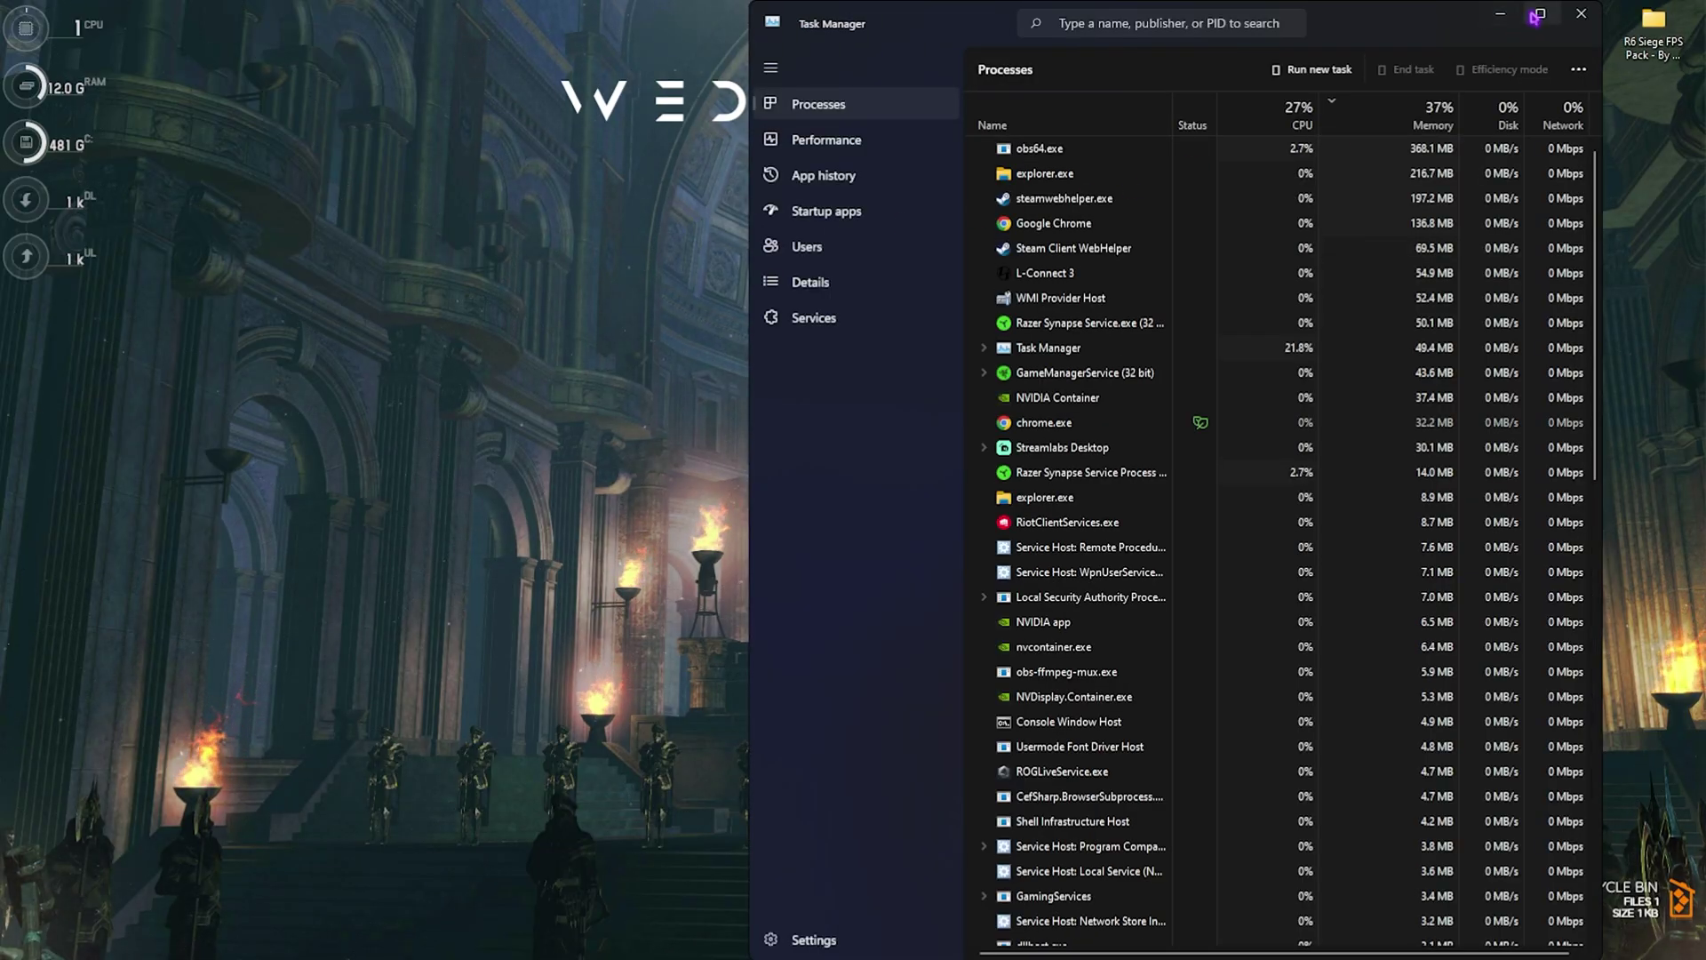
{"action": "double_click", "coordinate": [1359, 34]}
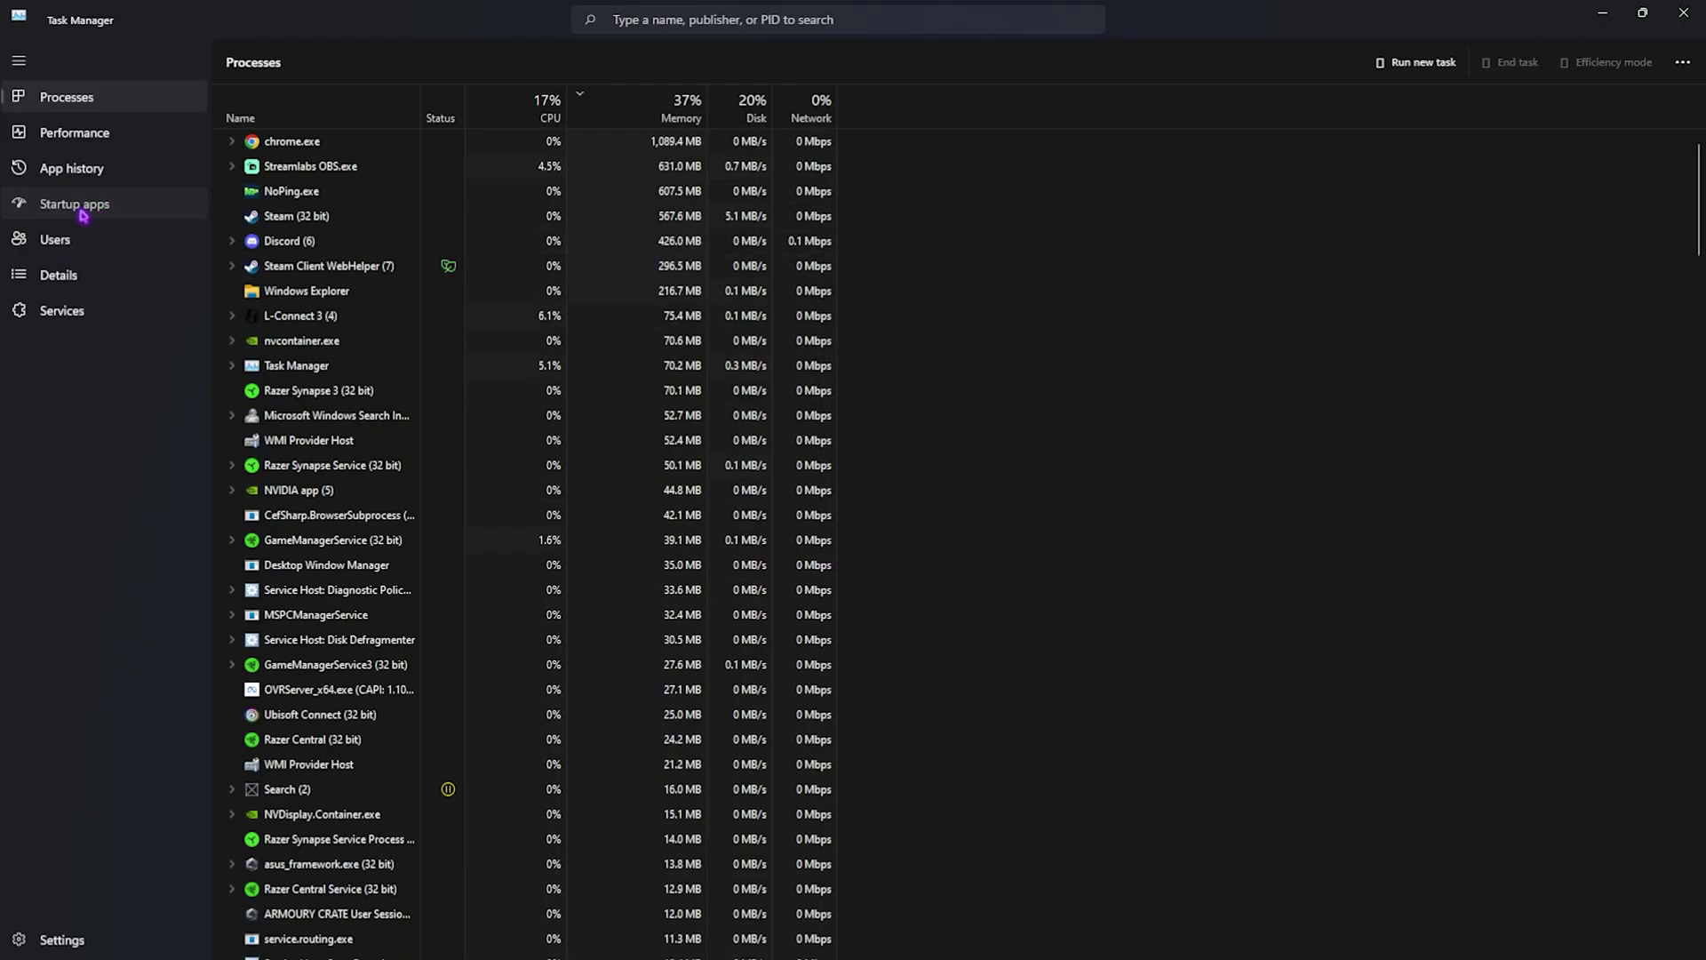
{"action": "left_click", "coordinate": [85, 205]}
{"action": "scroll", "coordinate": [536, 355], "scroll_direction": "down", "scroll_amount": 3}
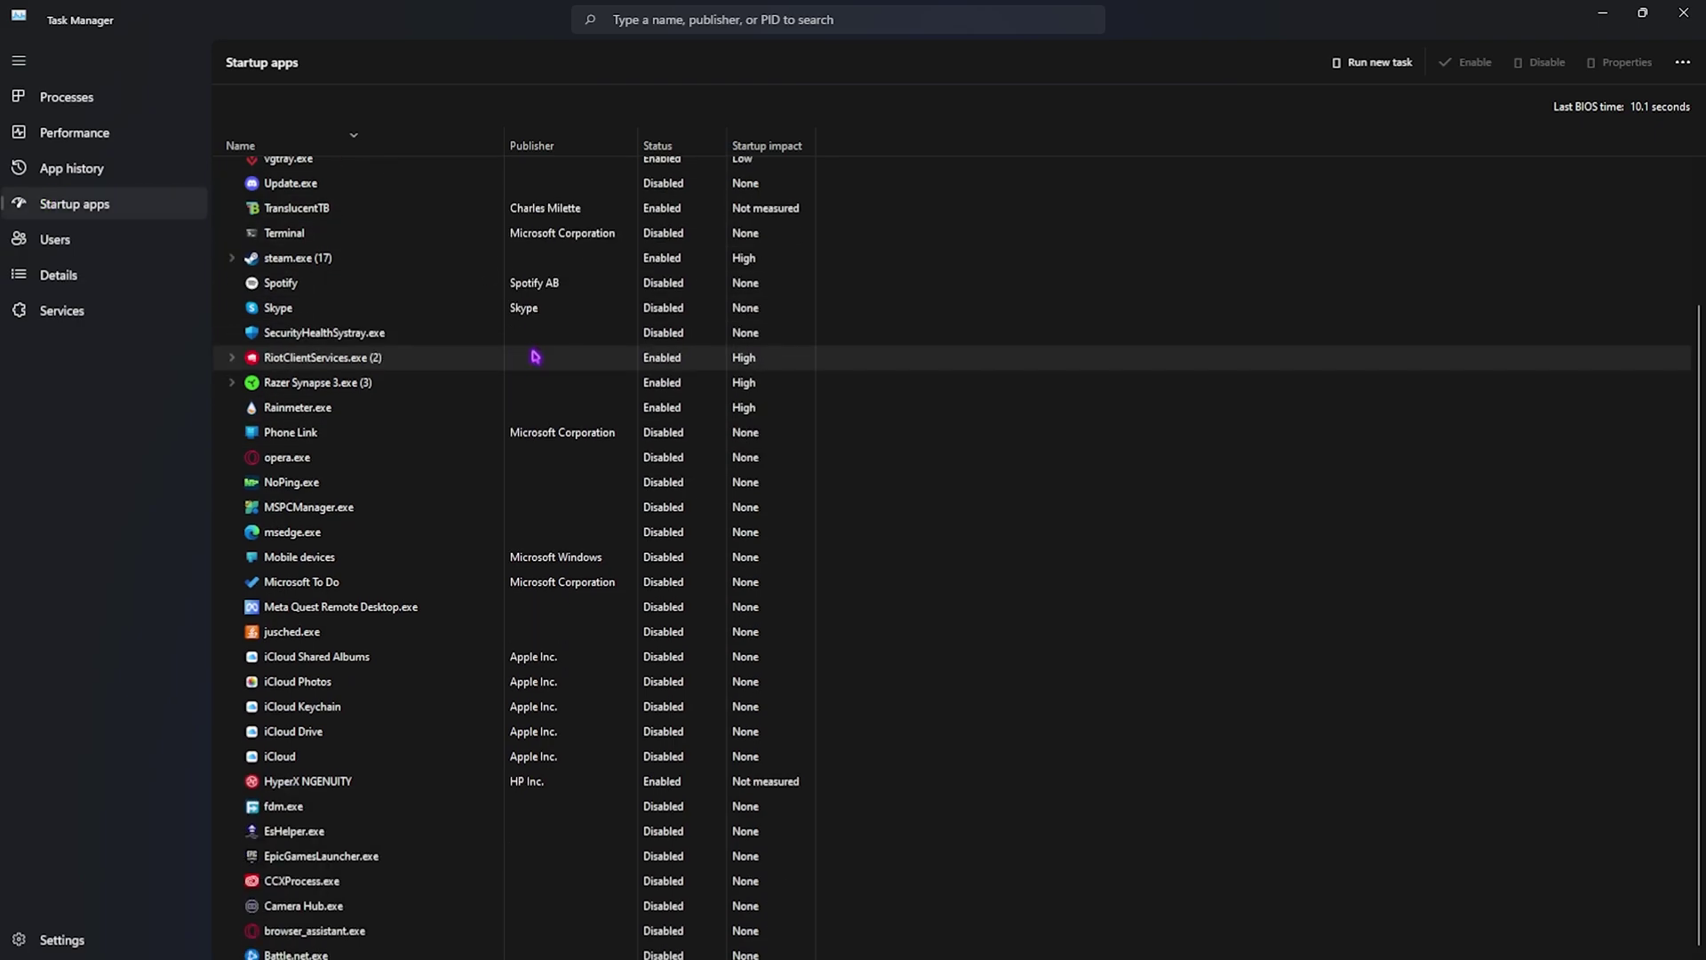
{"action": "scroll", "coordinate": [545, 356], "scroll_direction": "up", "scroll_amount": 3}
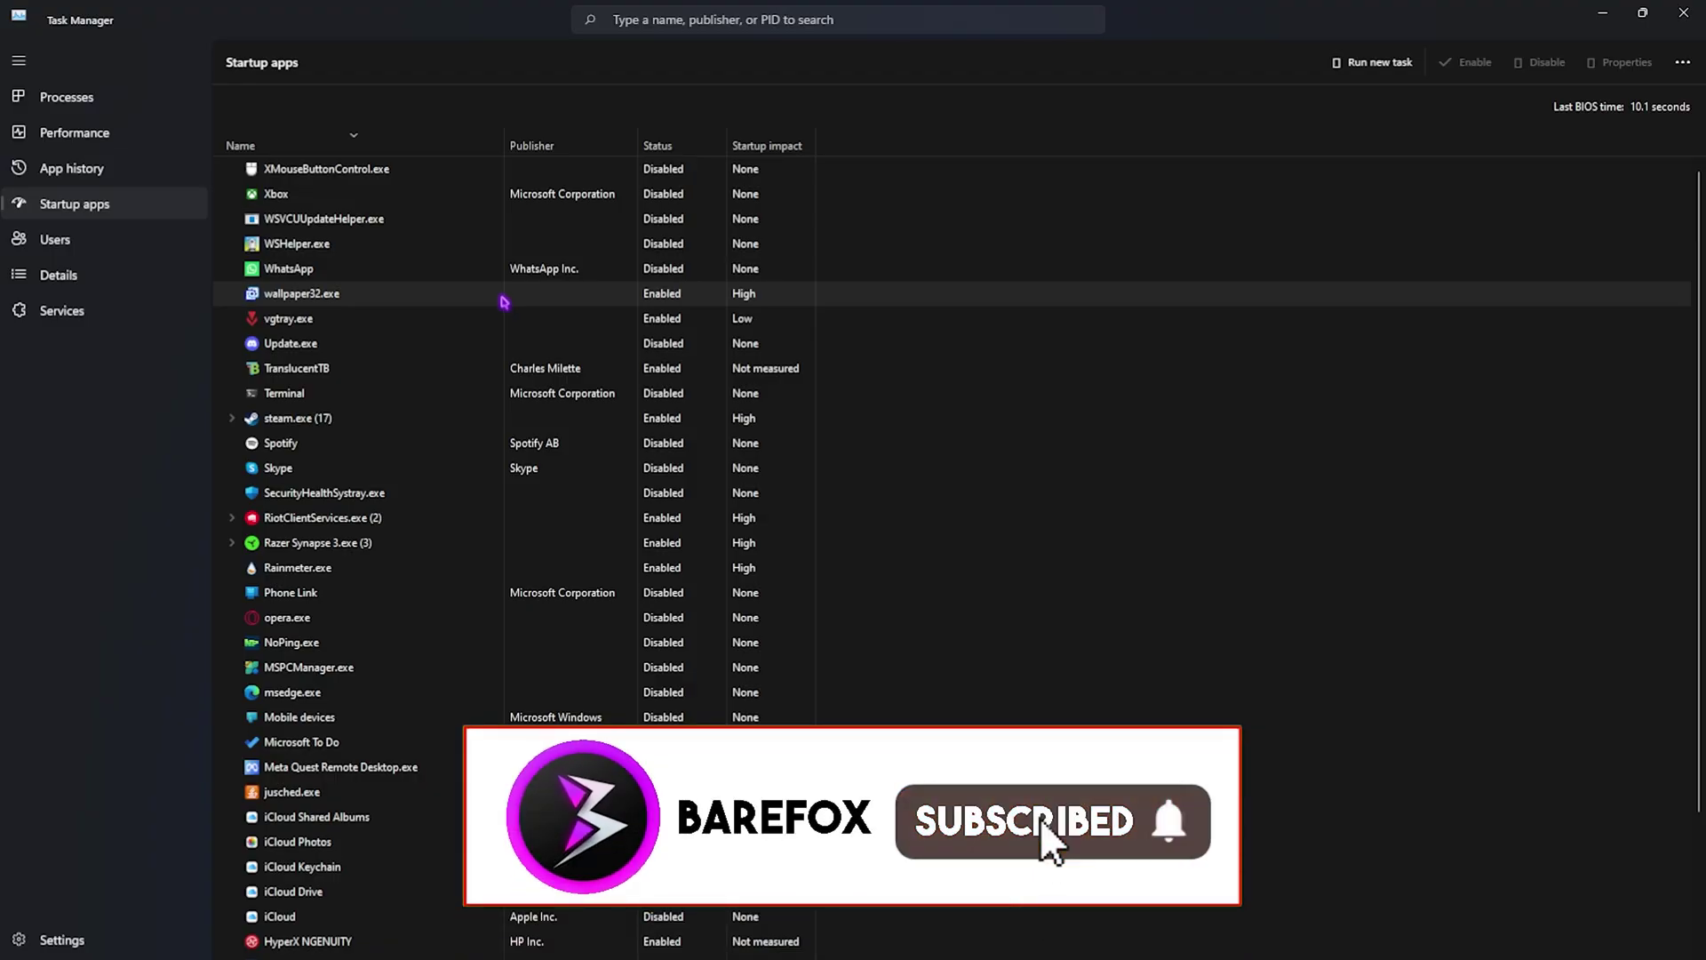
Step: Check WhatsApp's startup options, select wallpaper32.exe, and review the status and impact of the other startup apps
{"action": "right_click", "coordinate": [491, 276]}
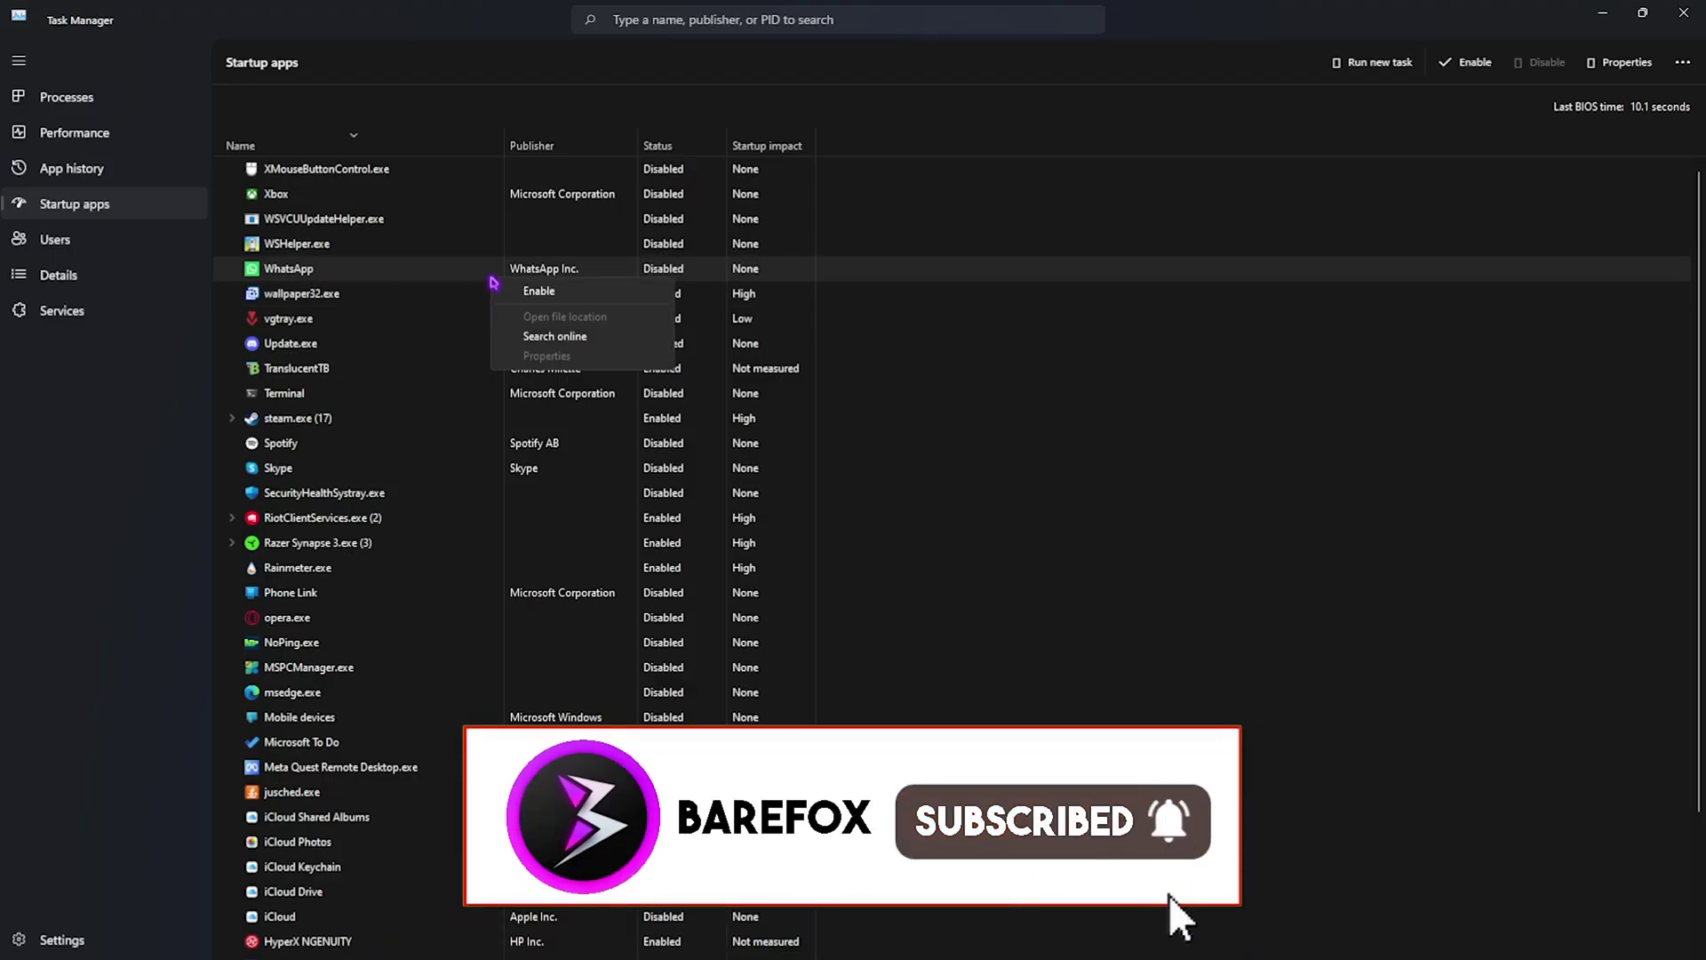
{"action": "left_click", "coordinate": [392, 299]}
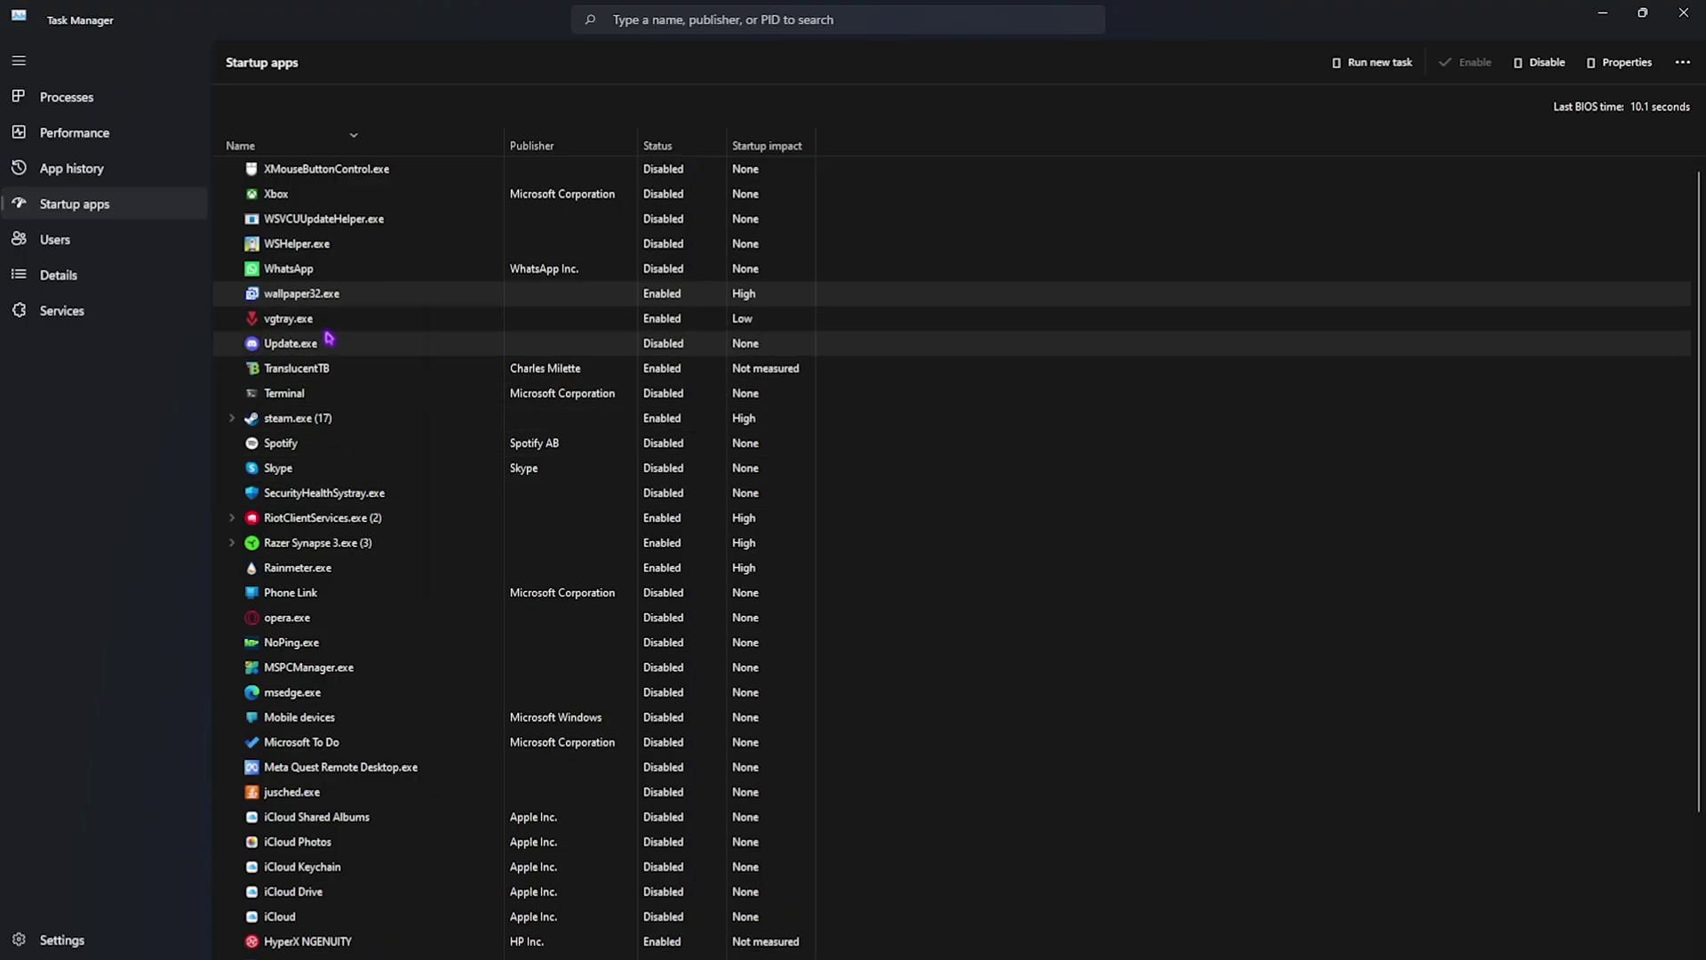
{"action": "scroll", "coordinate": [329, 338], "scroll_direction": "down", "scroll_amount": 3}
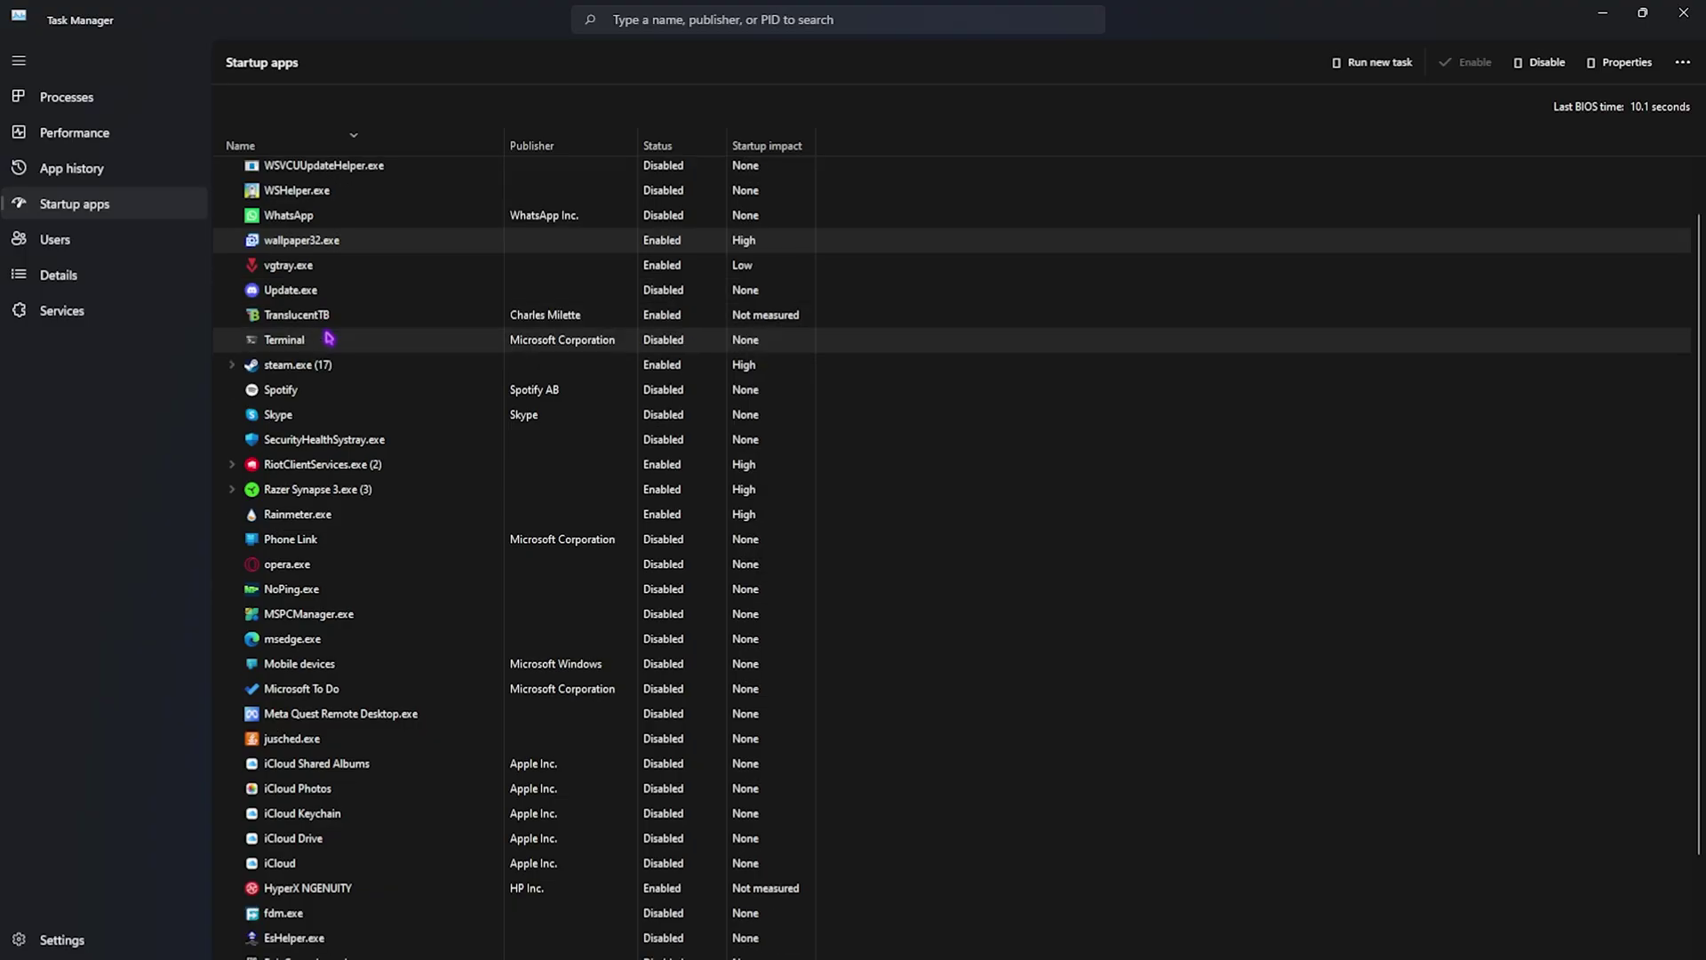
{"action": "scroll", "coordinate": [329, 338], "scroll_direction": "up", "scroll_amount": 3}
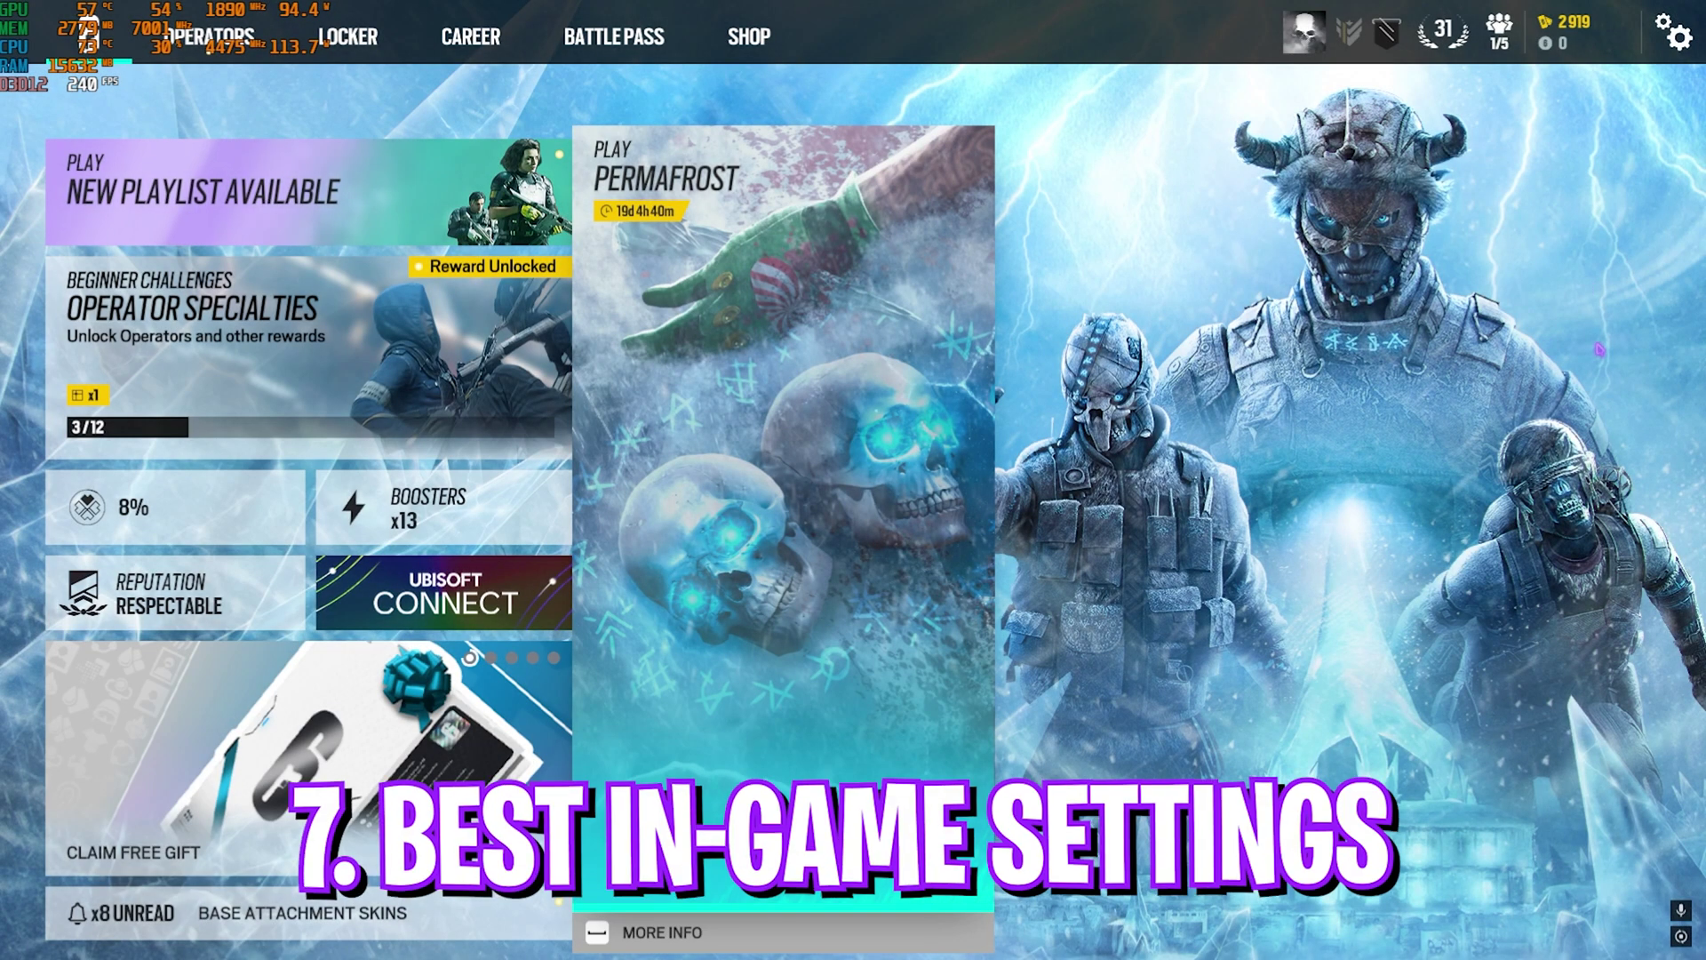
Step: Open the game's options and review the display settings, including resolution, display mode, refresh rate, VSync, FPS limit and field of view
{"action": "key", "text": "Escape"}
{"action": "key", "text": "Escape"}
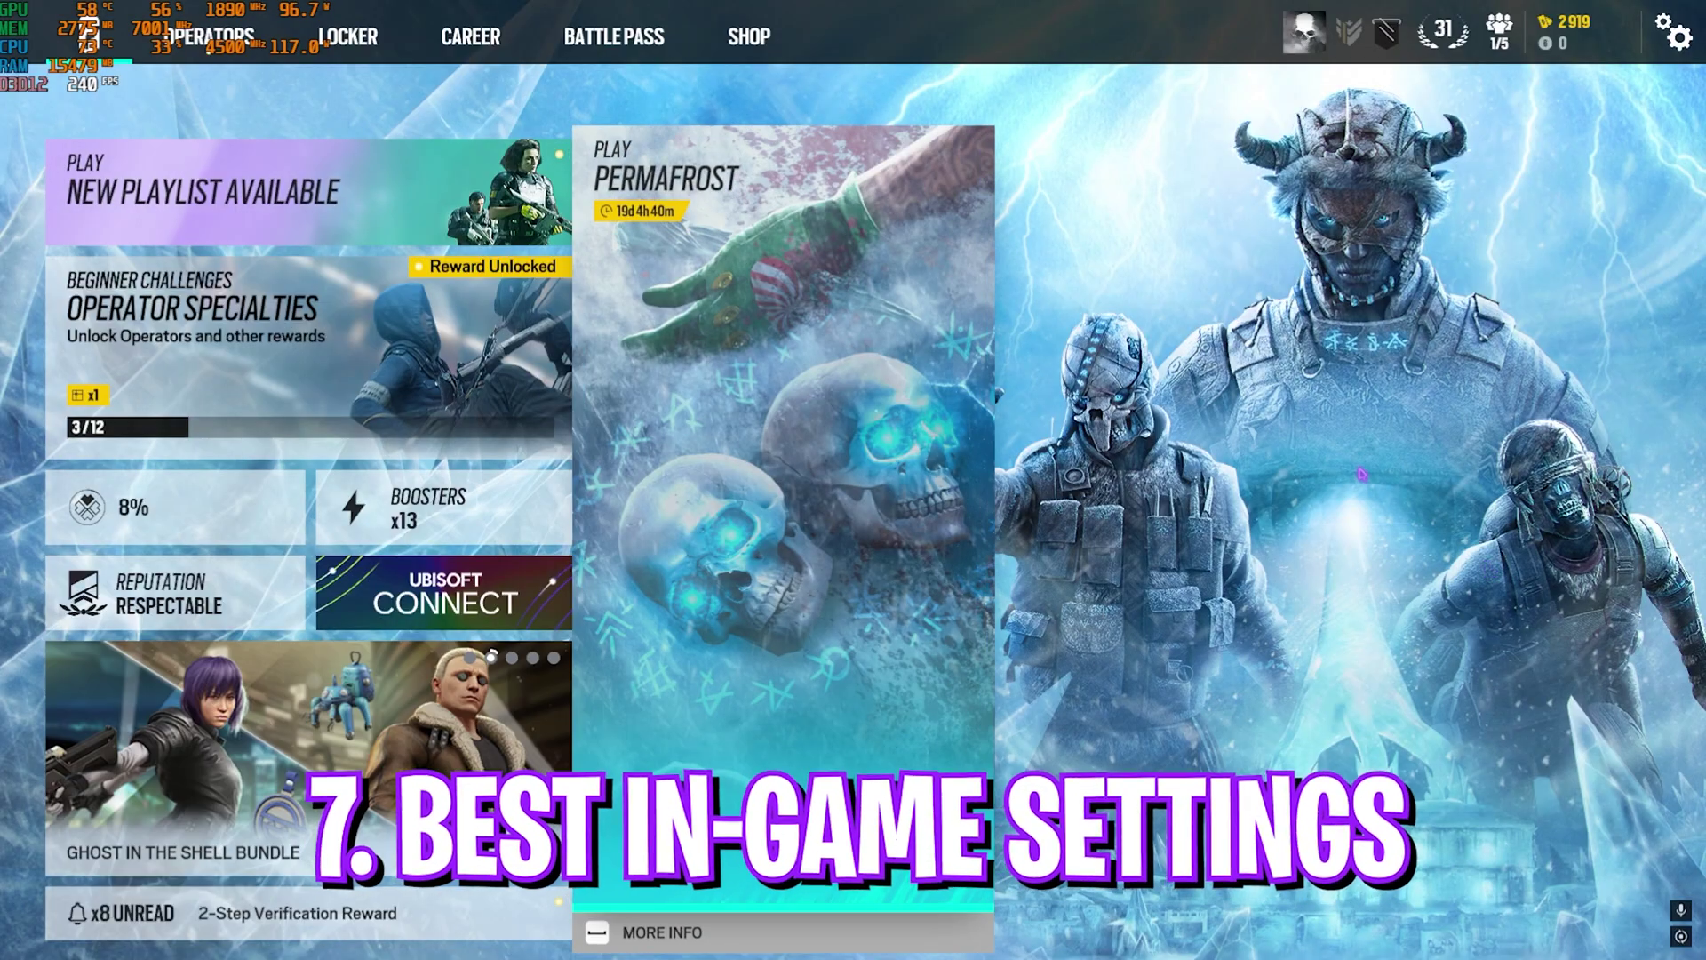
{"action": "left_click", "coordinate": [1675, 33]}
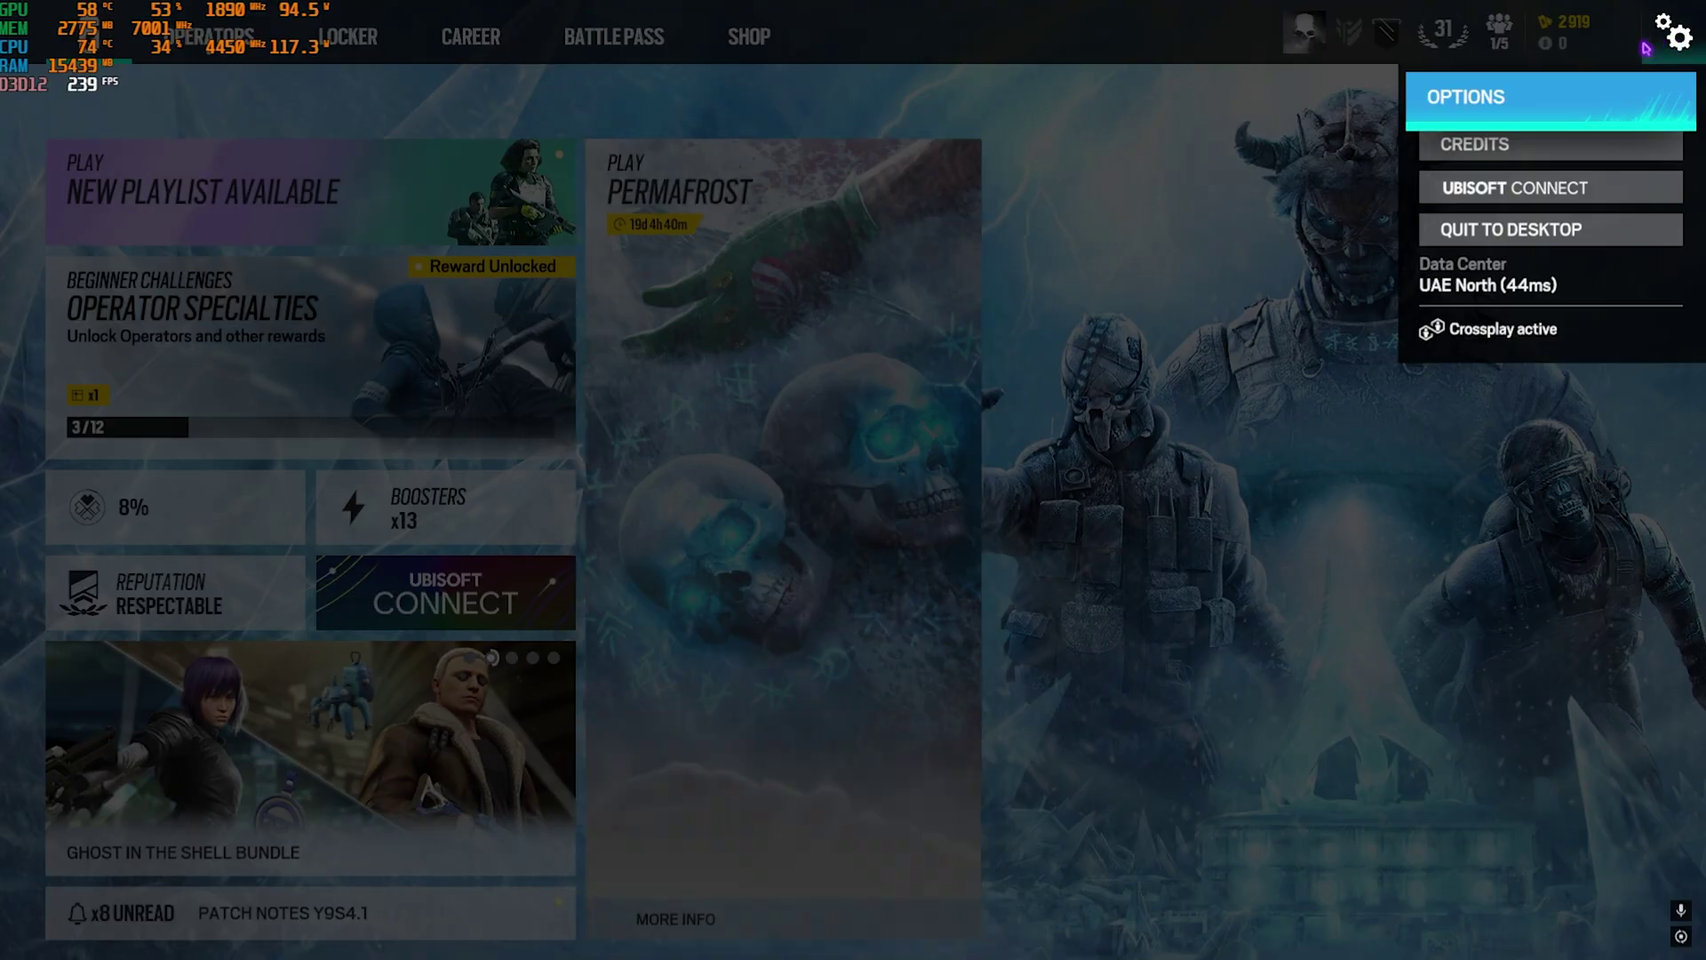
{"action": "left_click", "coordinate": [1506, 99]}
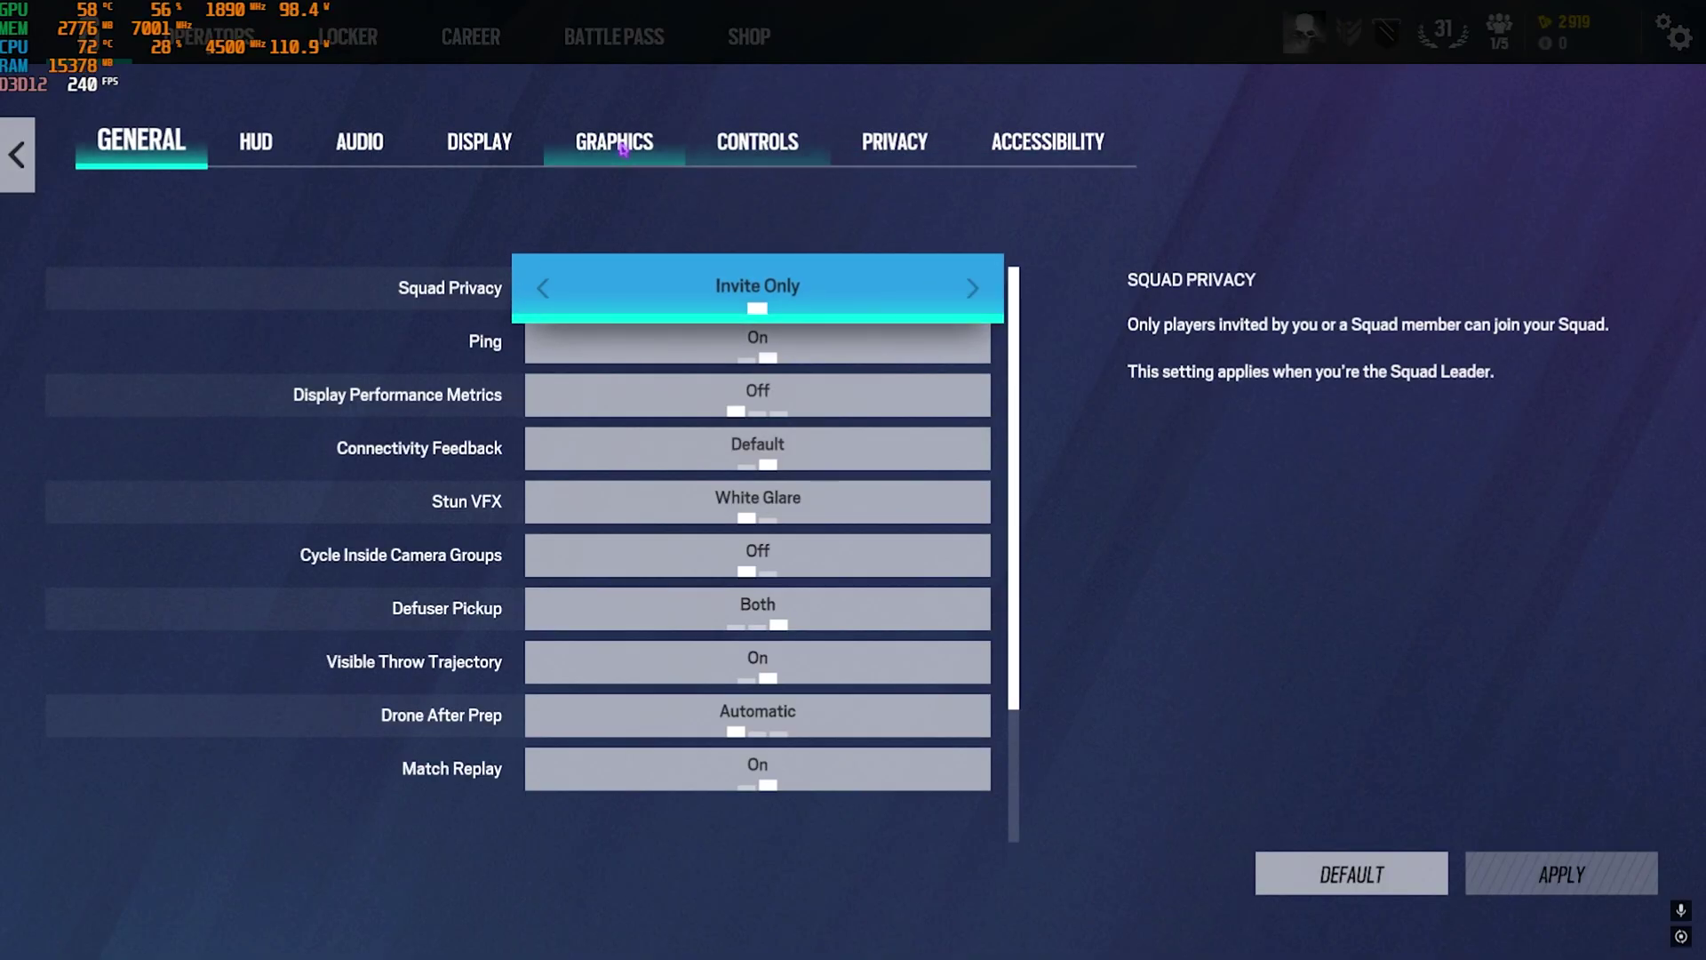
{"action": "left_click", "coordinate": [538, 152]}
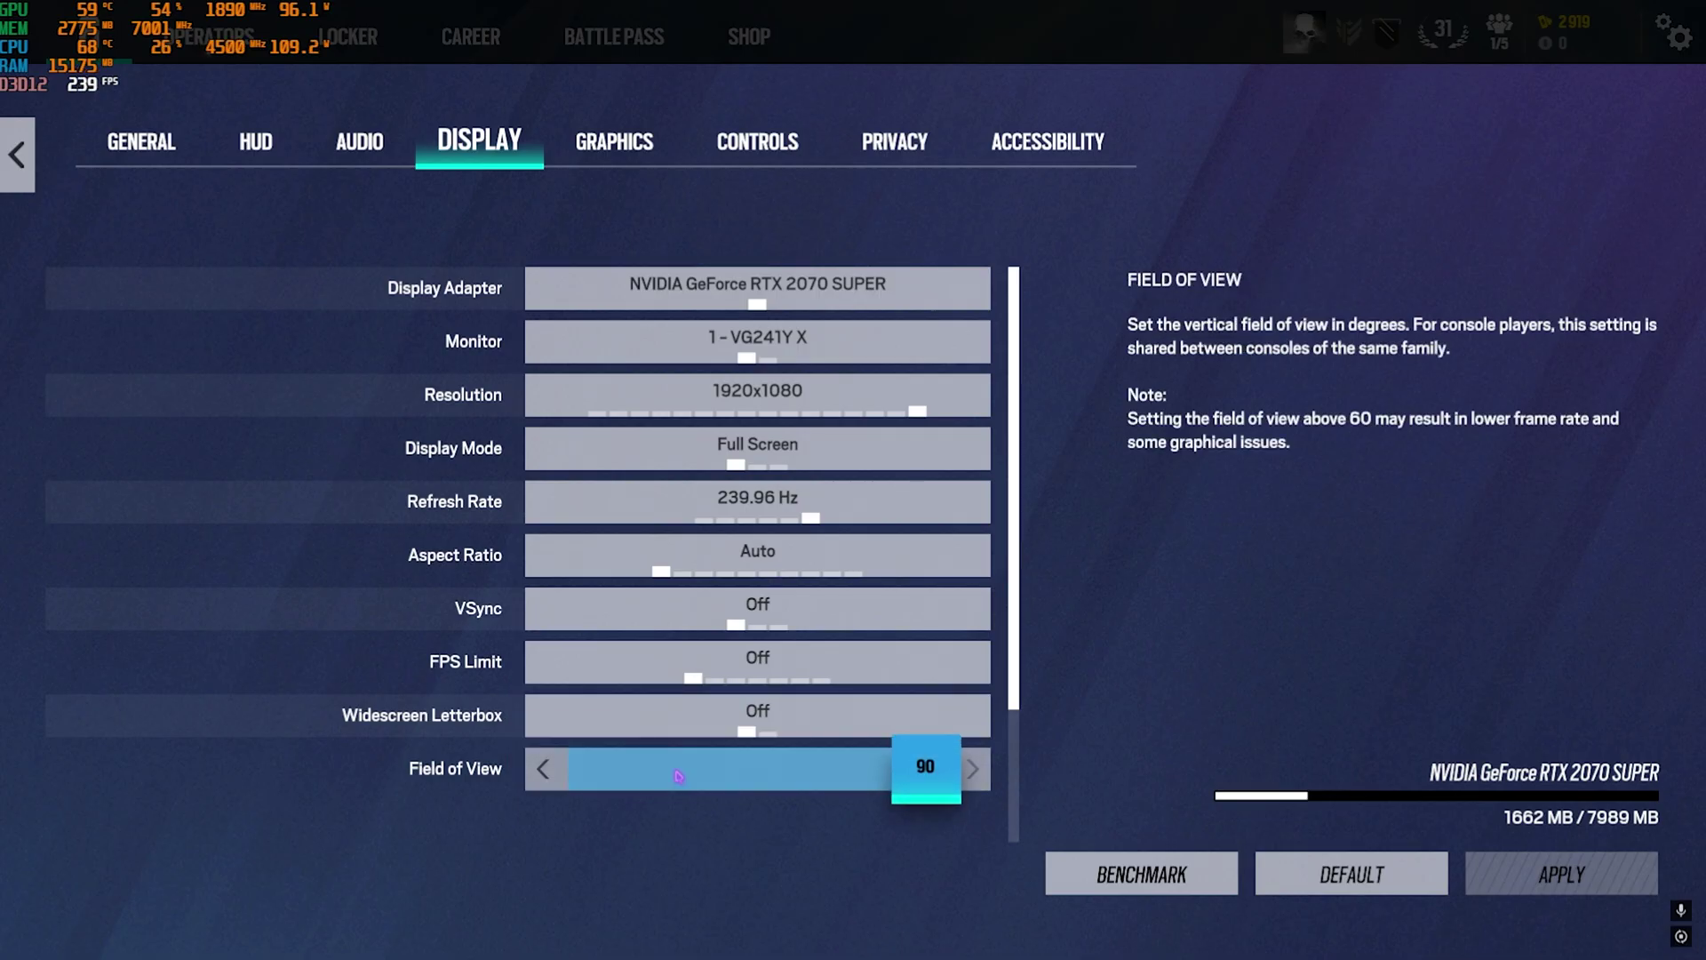
{"action": "scroll", "coordinate": [594, 743], "scroll_direction": "down", "scroll_amount": 3}
Step: Set NVIDIA Reflex Low Latency to On + Boost in the graphics settings
{"action": "left_click", "coordinate": [594, 136]}
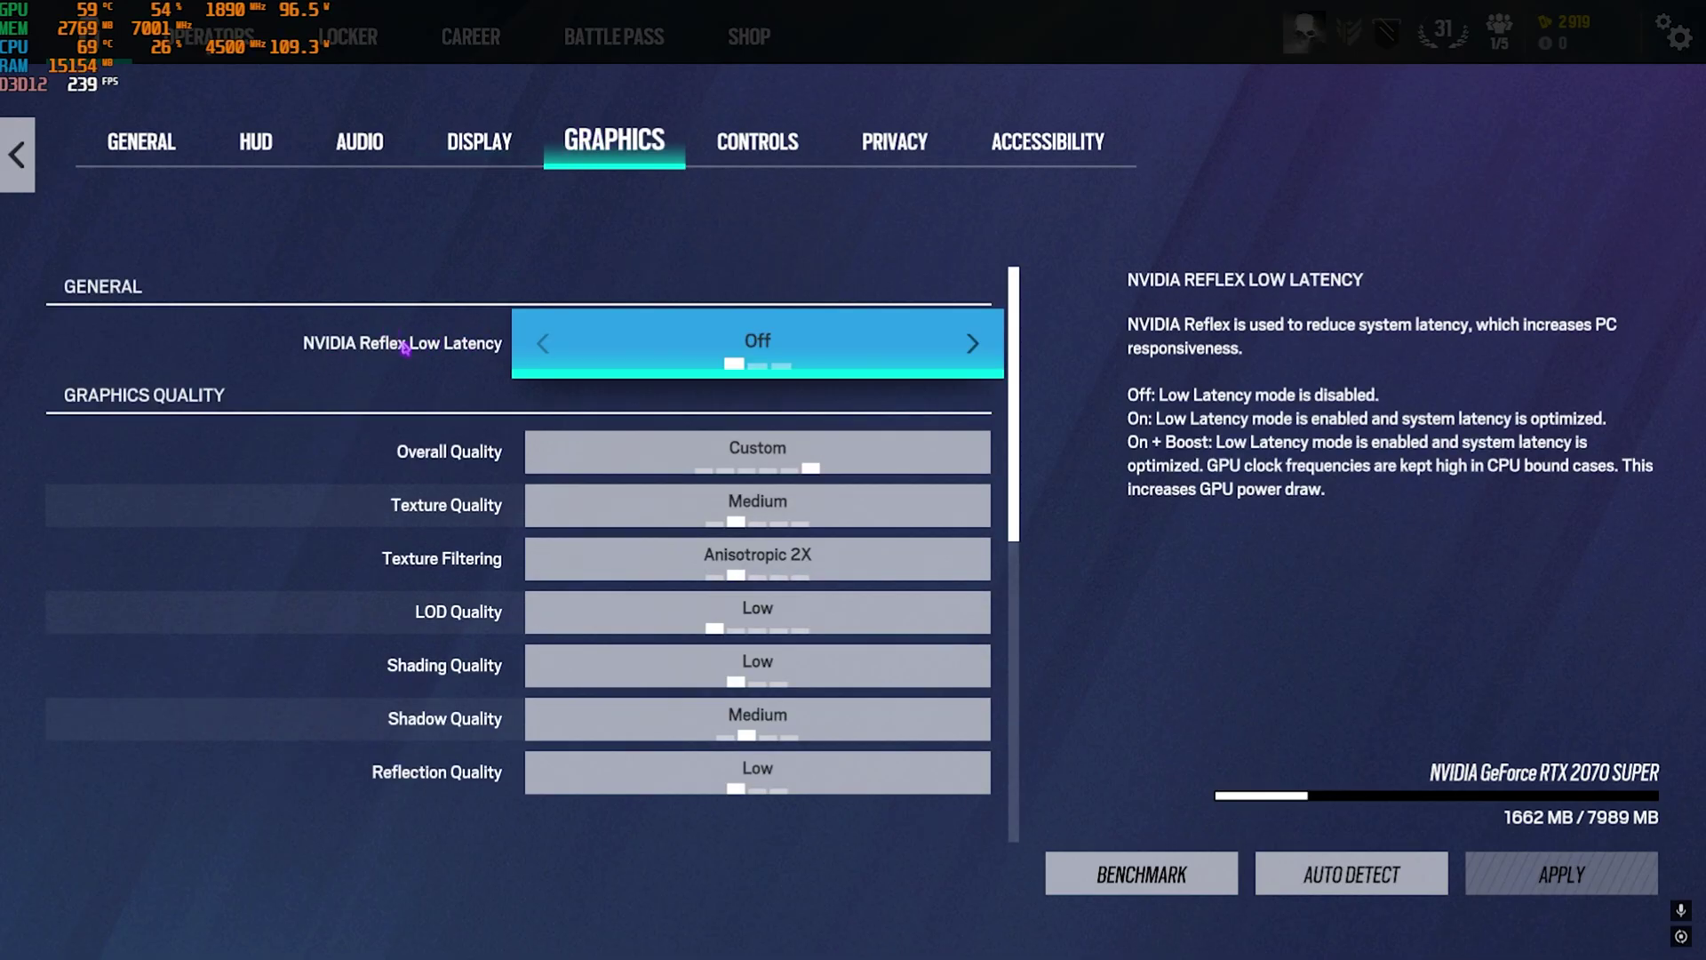
{"action": "left_click", "coordinate": [972, 343]}
{"action": "left_click", "coordinate": [972, 343]}
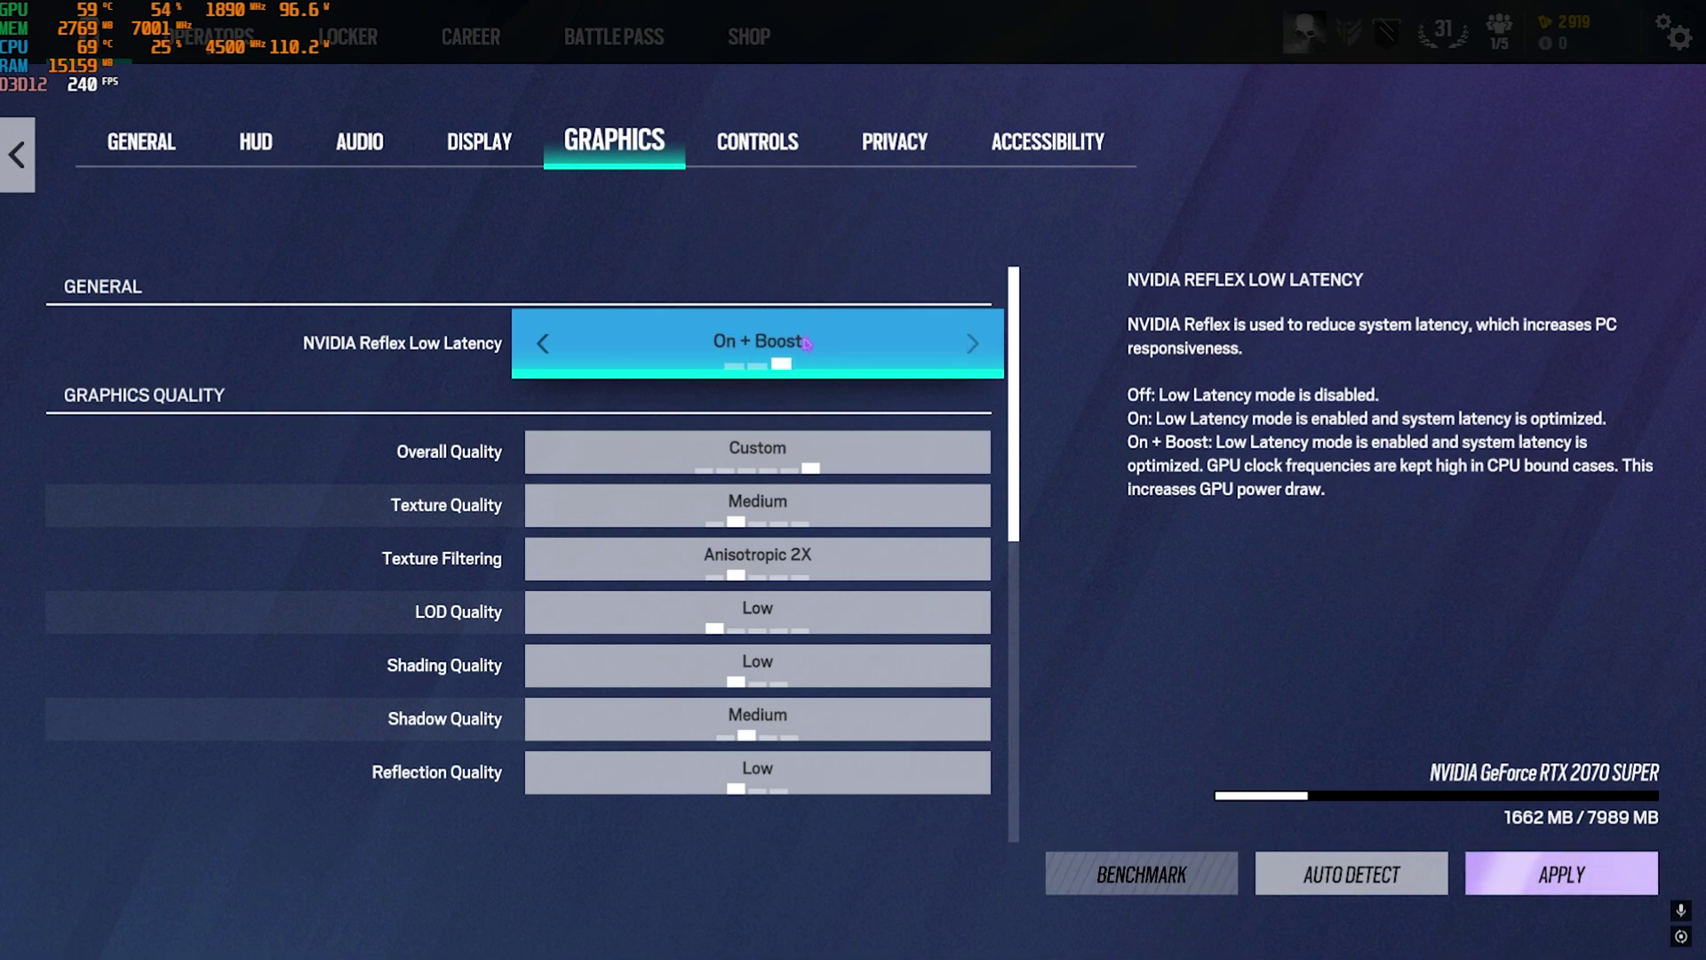
Step: Review the graphics quality settings from Texture Filtering and Shading Quality through Lens Effects, Zoom-In Depth of Field and the upscaling options
{"action": "scroll", "coordinate": [495, 408], "scroll_direction": "down", "scroll_amount": 1}
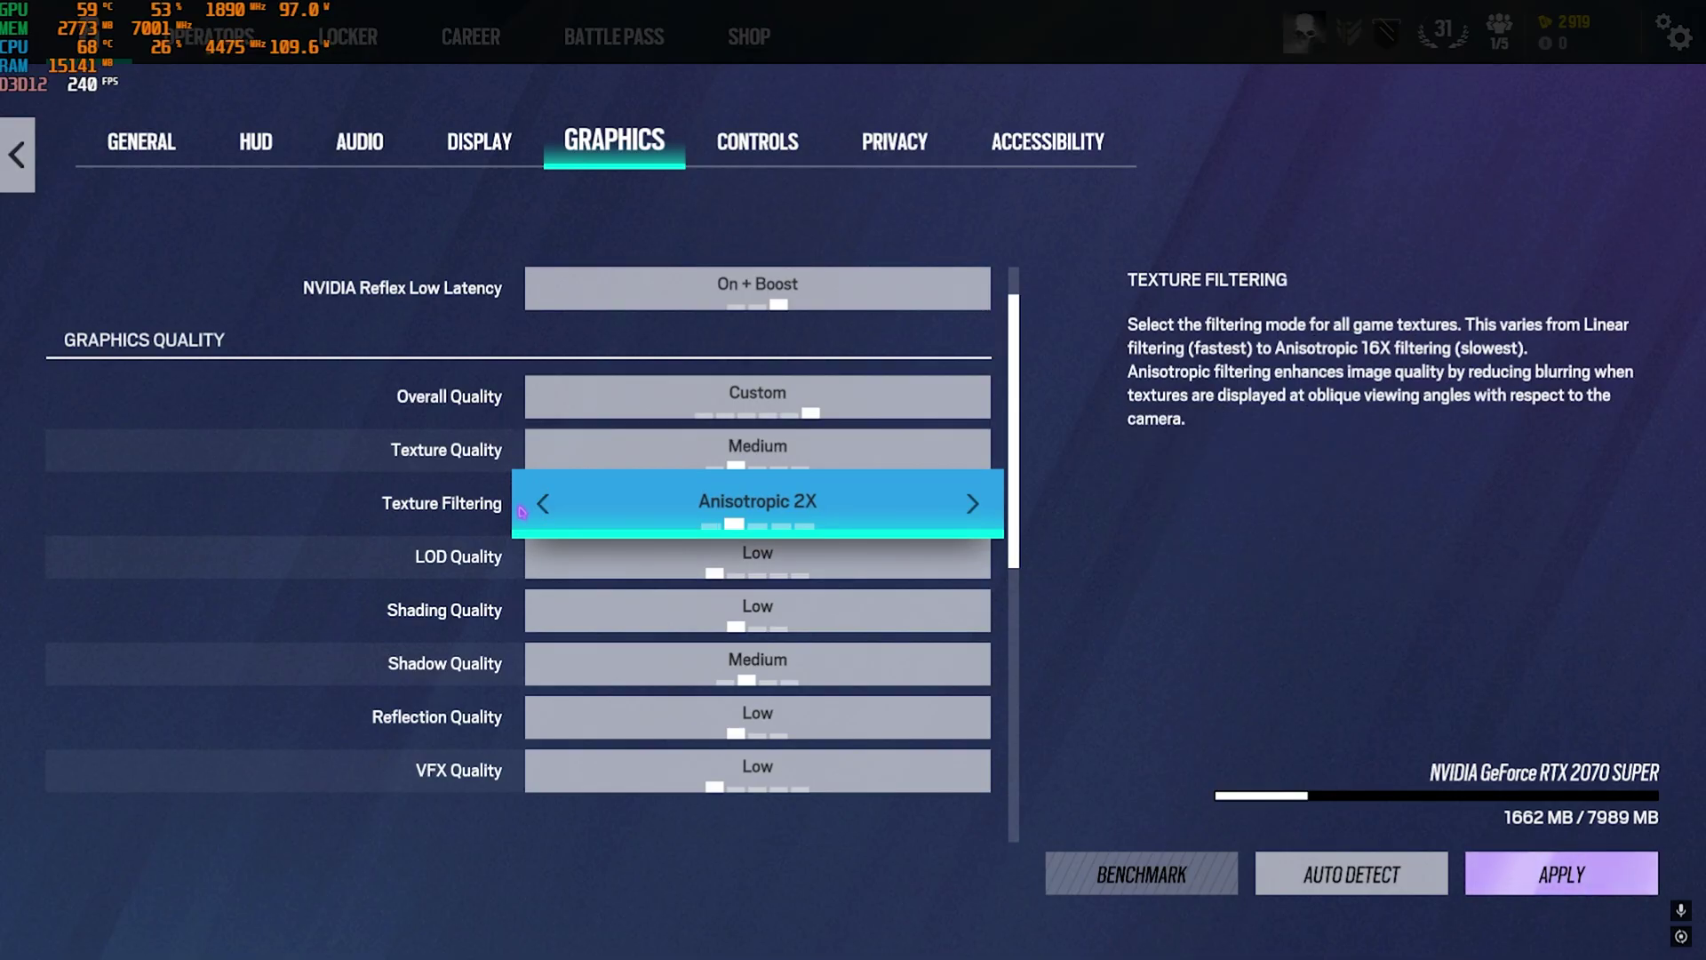
{"action": "scroll", "coordinate": [538, 553], "scroll_direction": "down", "scroll_amount": 1}
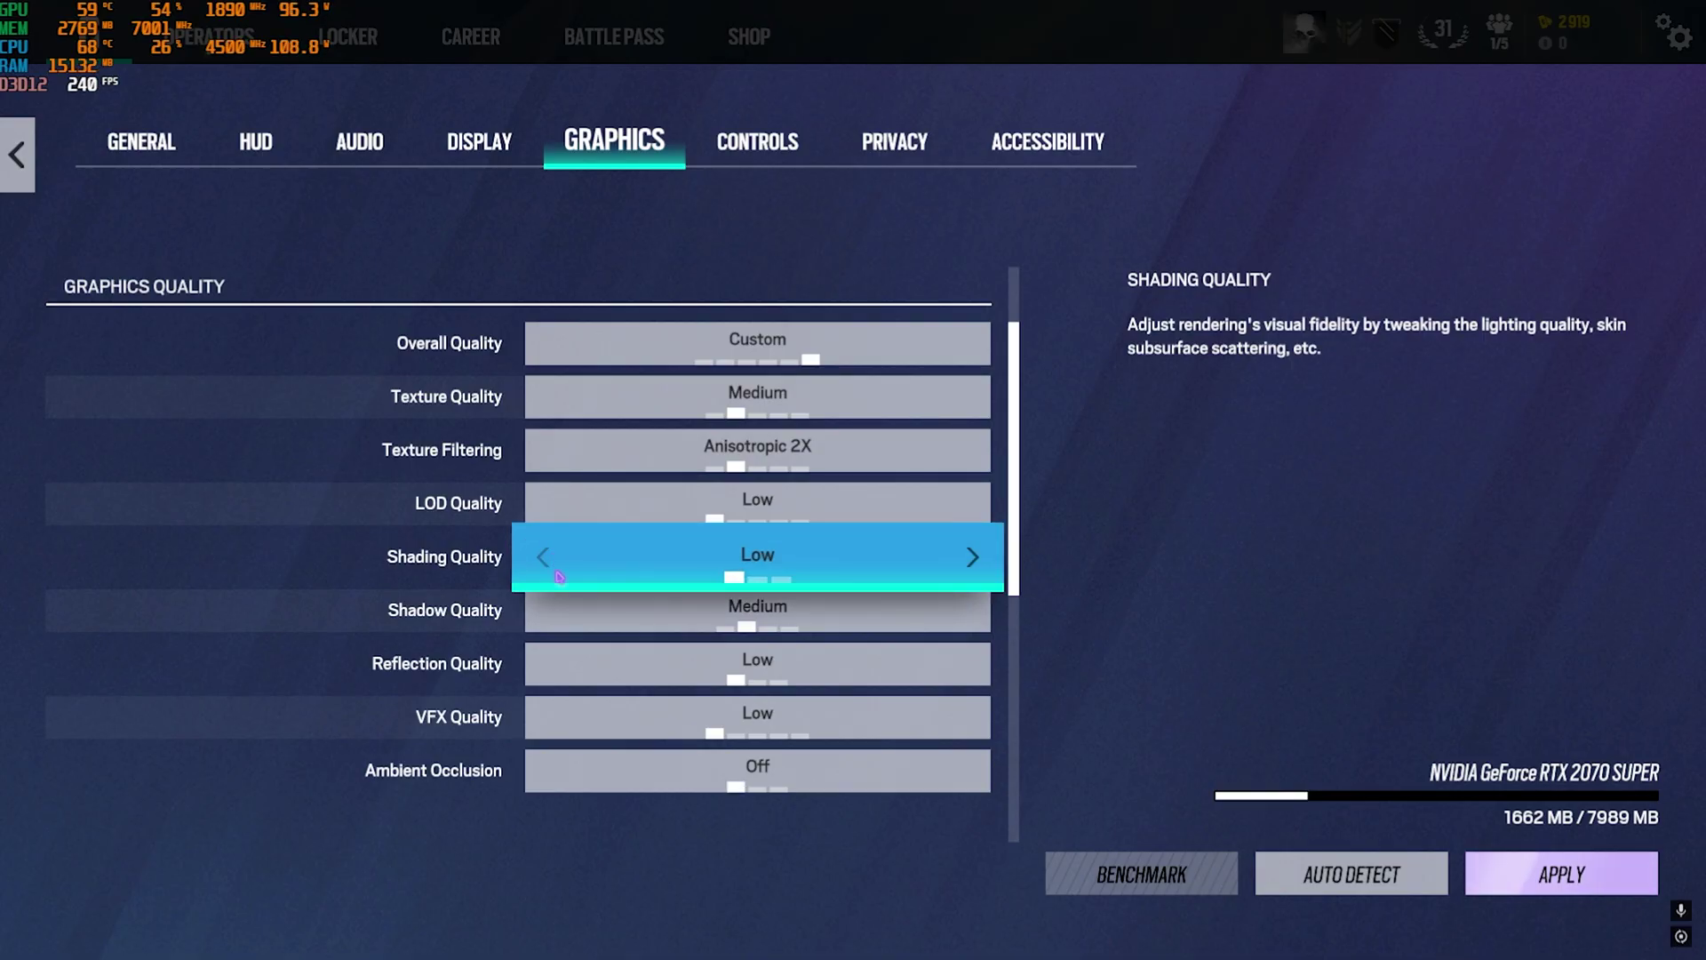
{"action": "scroll", "coordinate": [569, 603], "scroll_direction": "down", "scroll_amount": 1}
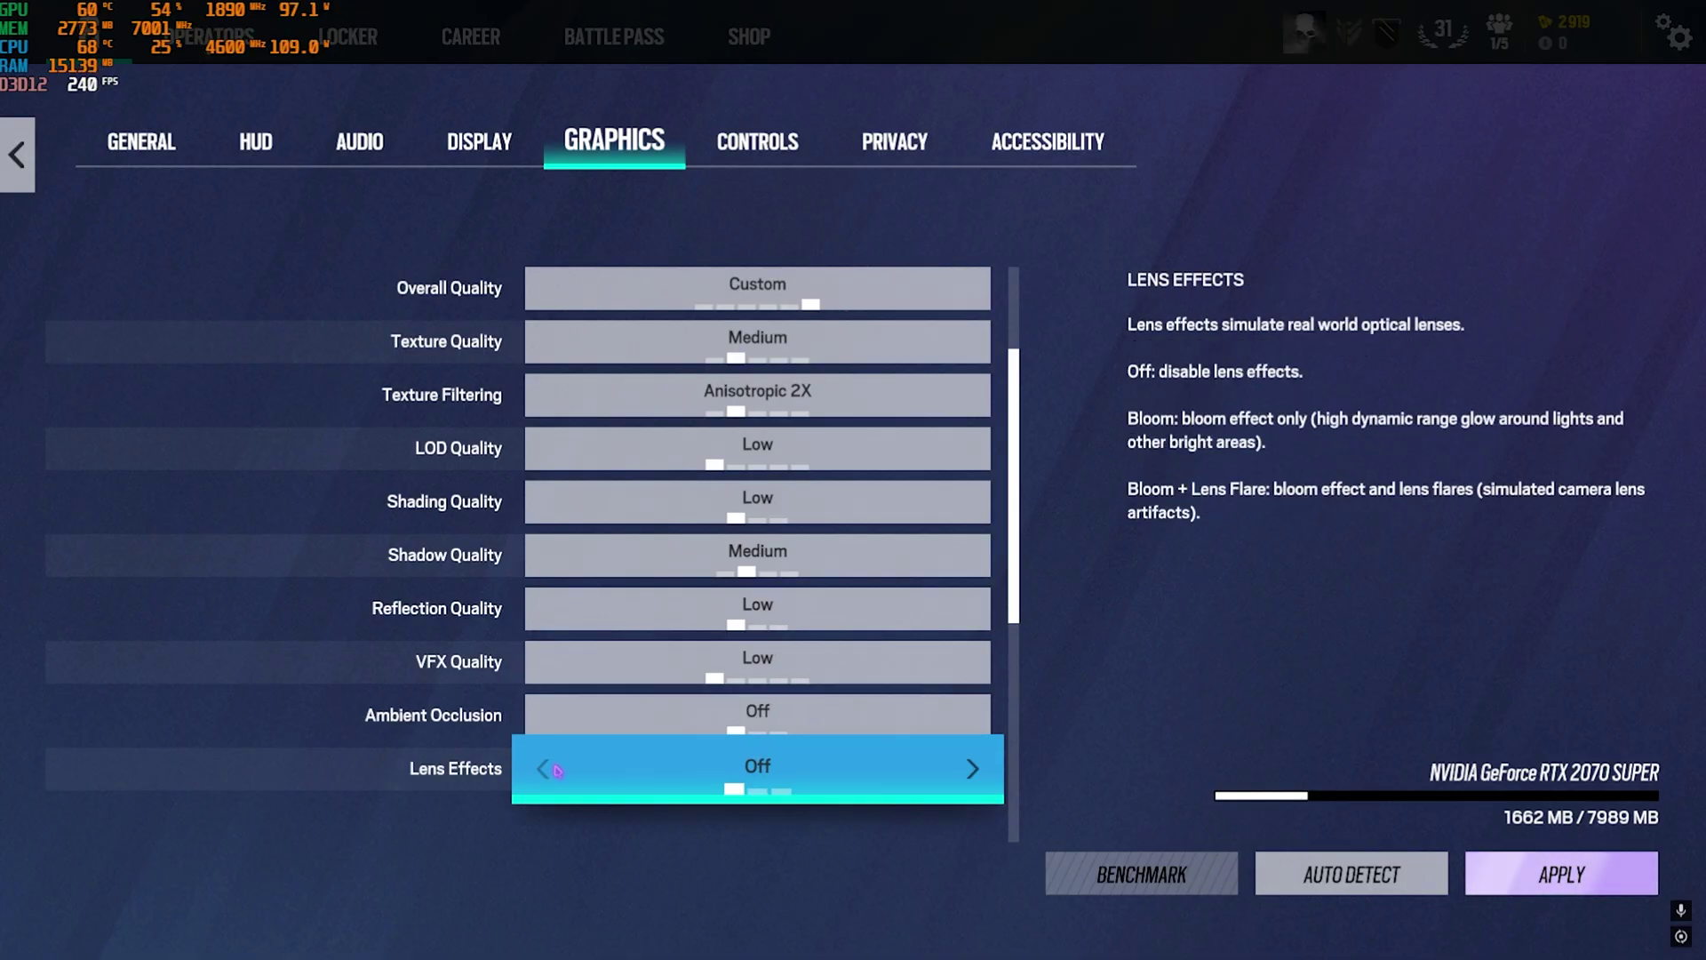
{"action": "scroll", "coordinate": [557, 770], "scroll_direction": "down", "scroll_amount": 4}
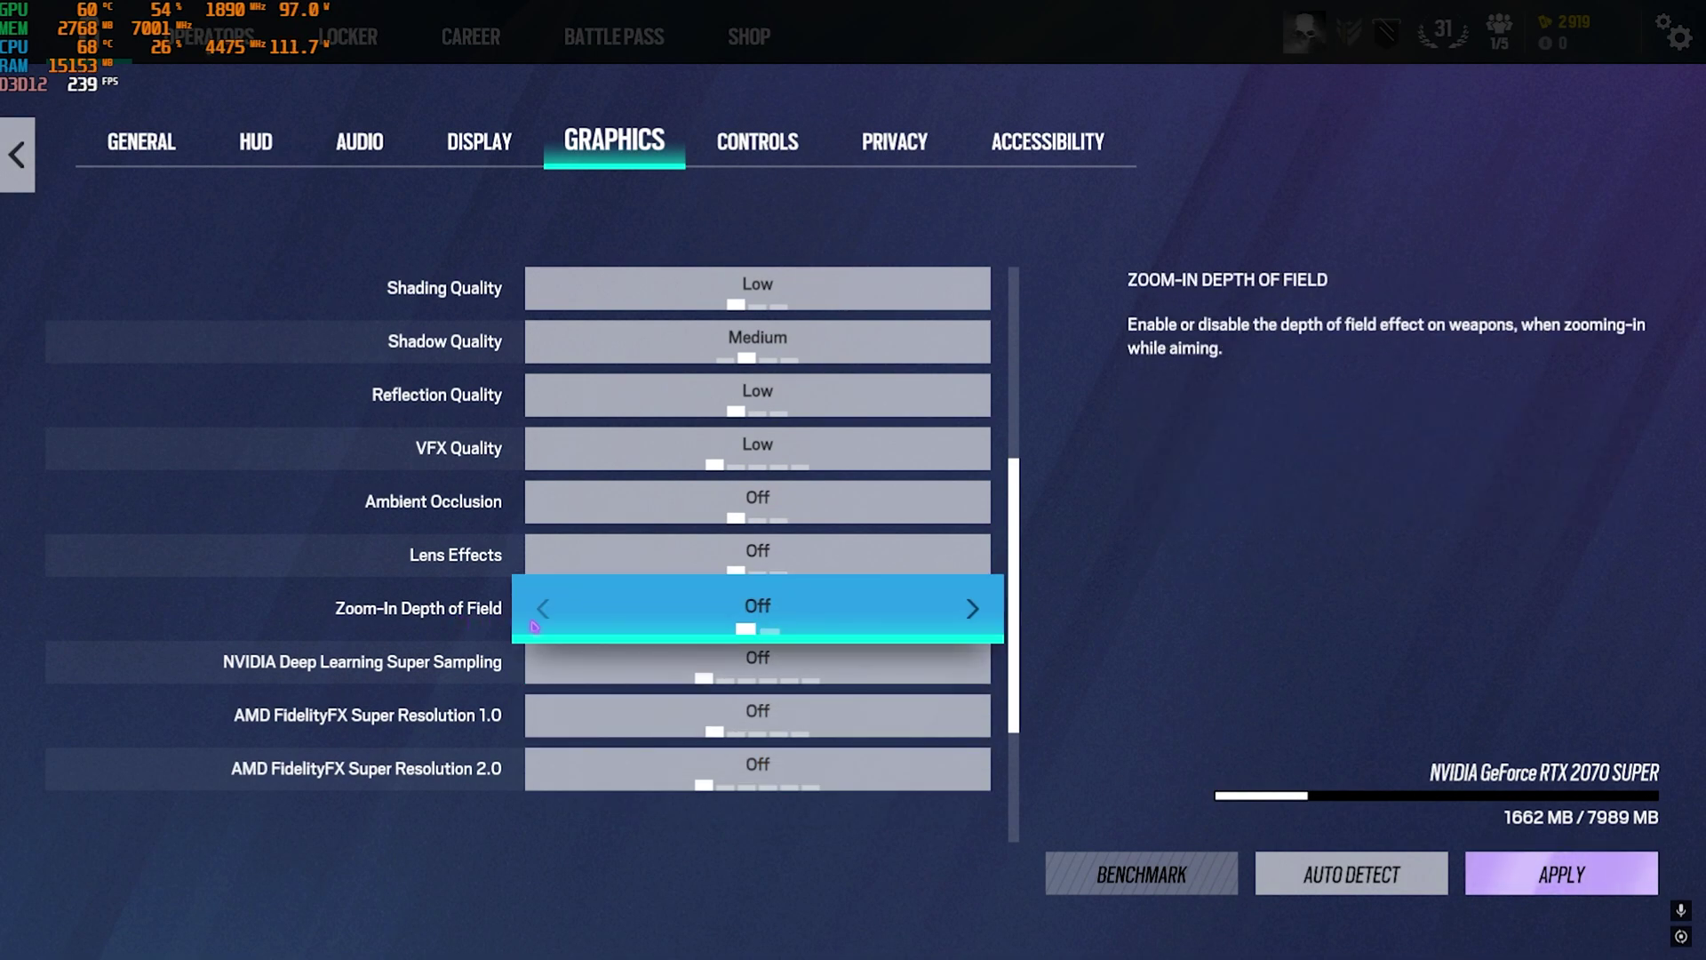